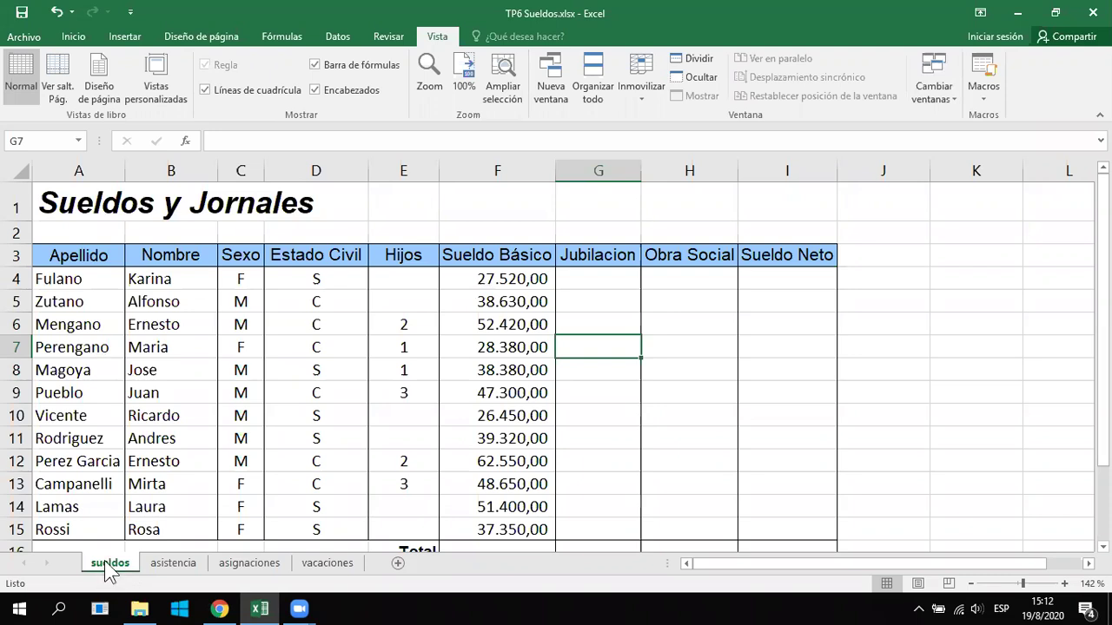
Review the asistencia, asignaciones and vacaciones sheets, then return to the salary table on the sueldos sheet
{"action": "left_click", "coordinate": [173, 564]}
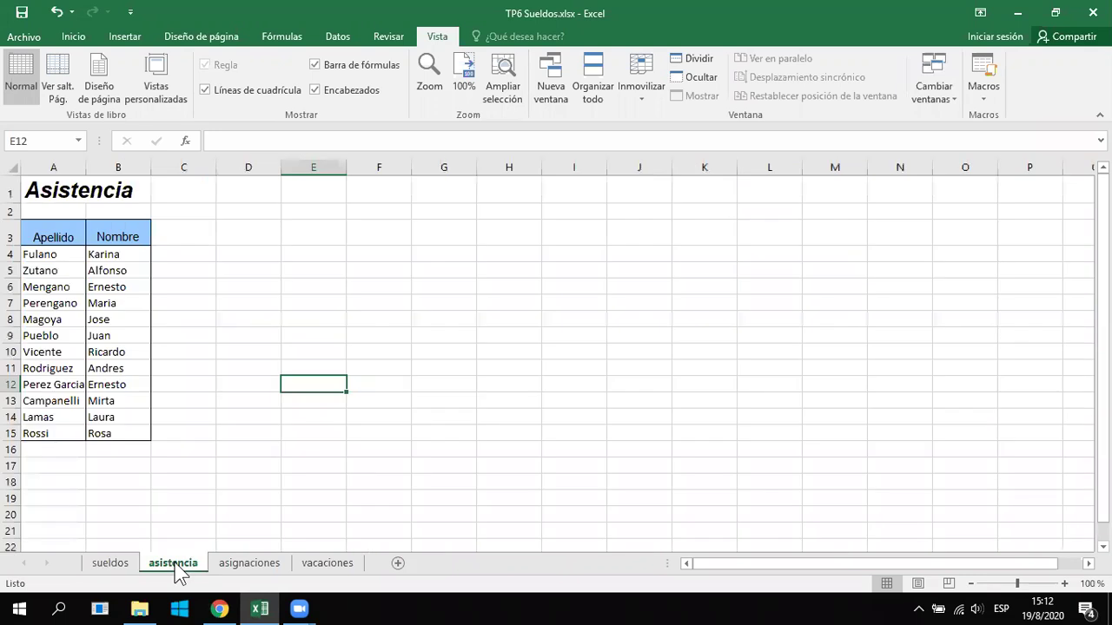
{"action": "left_click", "coordinate": [252, 563]}
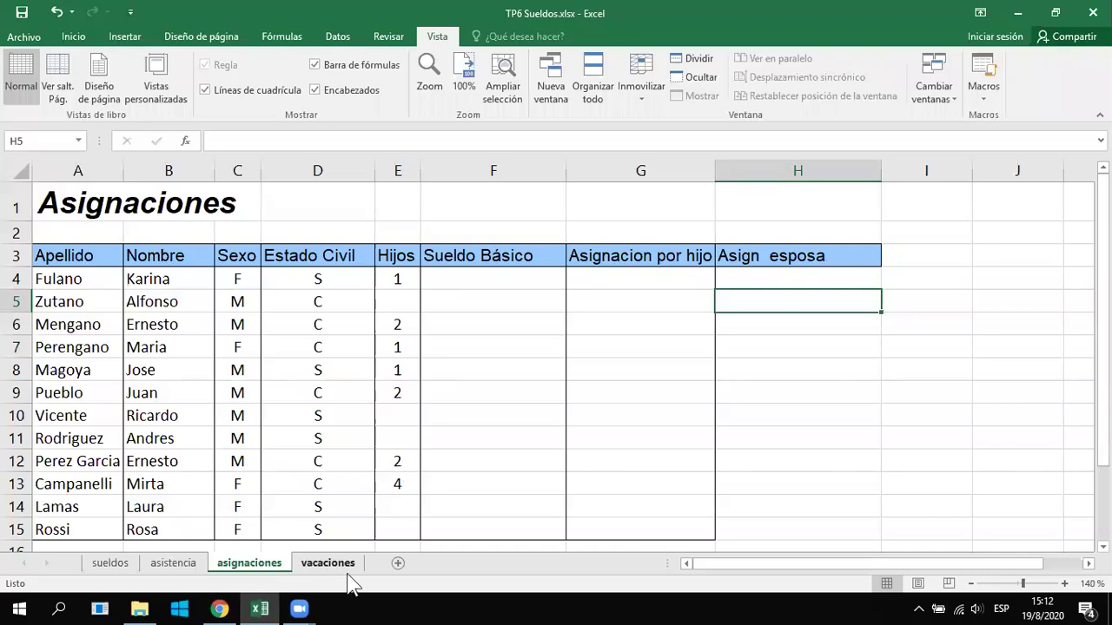
{"action": "left_click", "coordinate": [321, 563]}
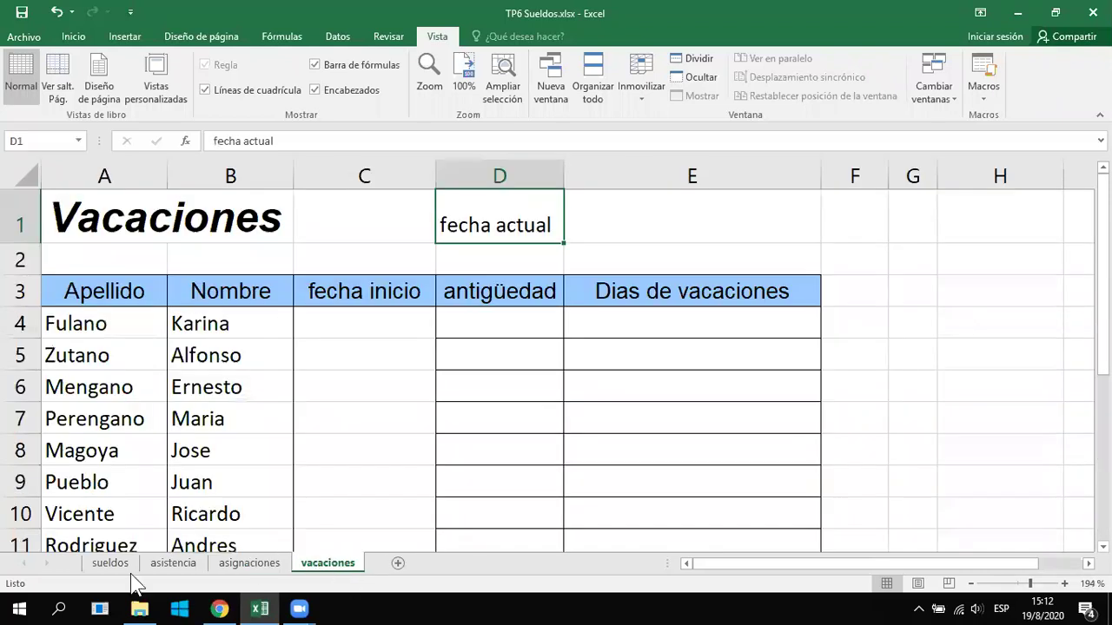
{"action": "left_click", "coordinate": [108, 559]}
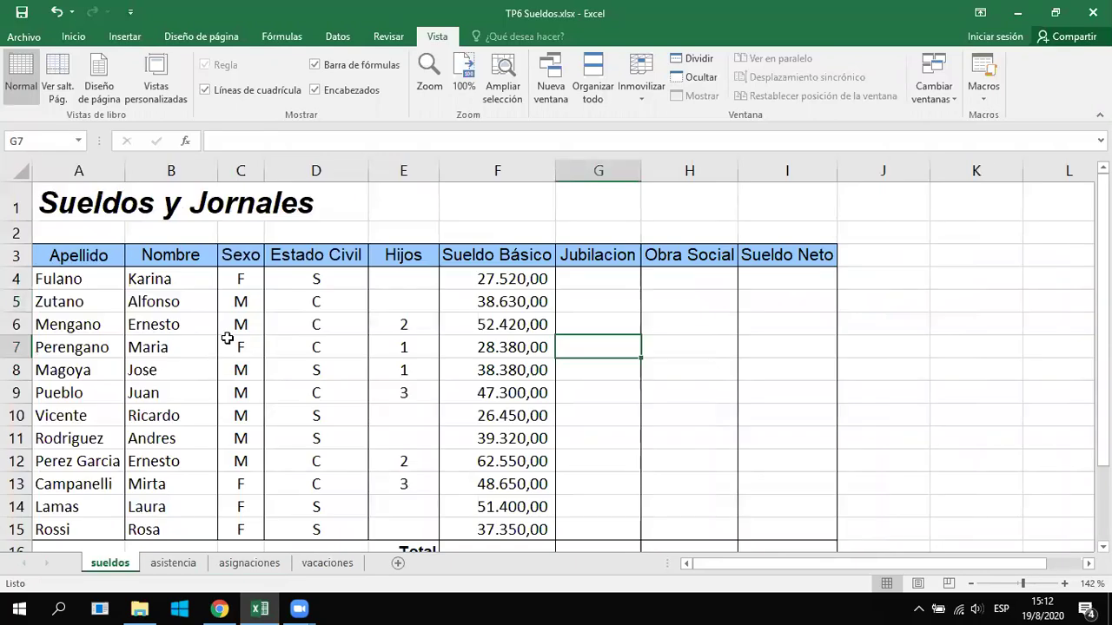
{"action": "scroll", "coordinate": [229, 345], "scroll_direction": "down", "scroll_amount": 1}
{"action": "scroll", "coordinate": [225, 347], "scroll_direction": "up", "scroll_amount": 1}
{"action": "left_click", "coordinate": [76, 408]}
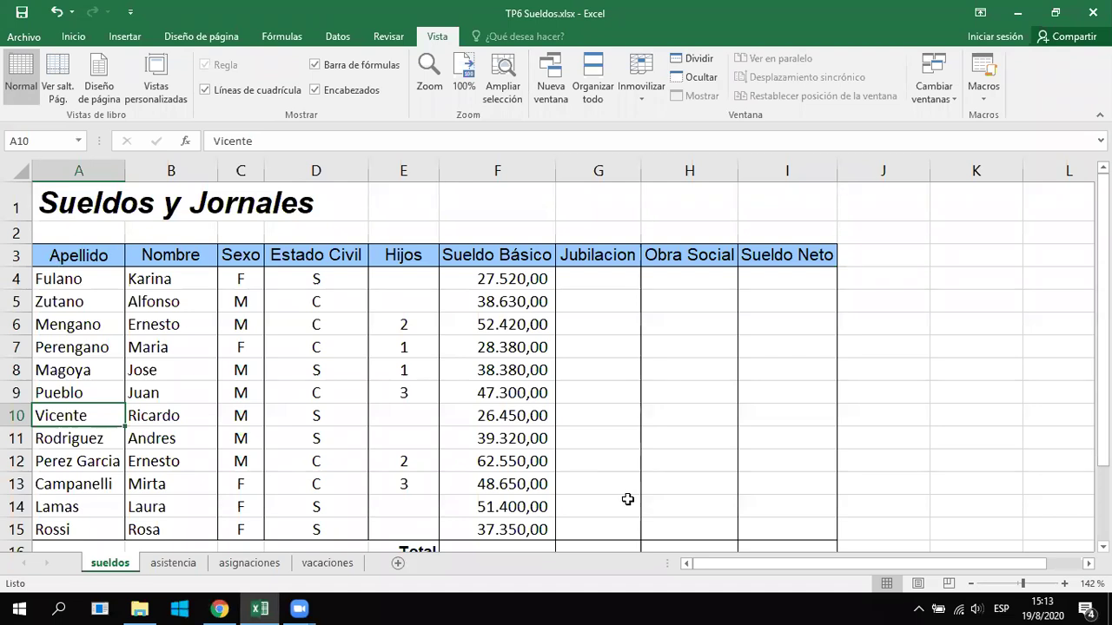
{"action": "left_click", "coordinate": [73, 38]}
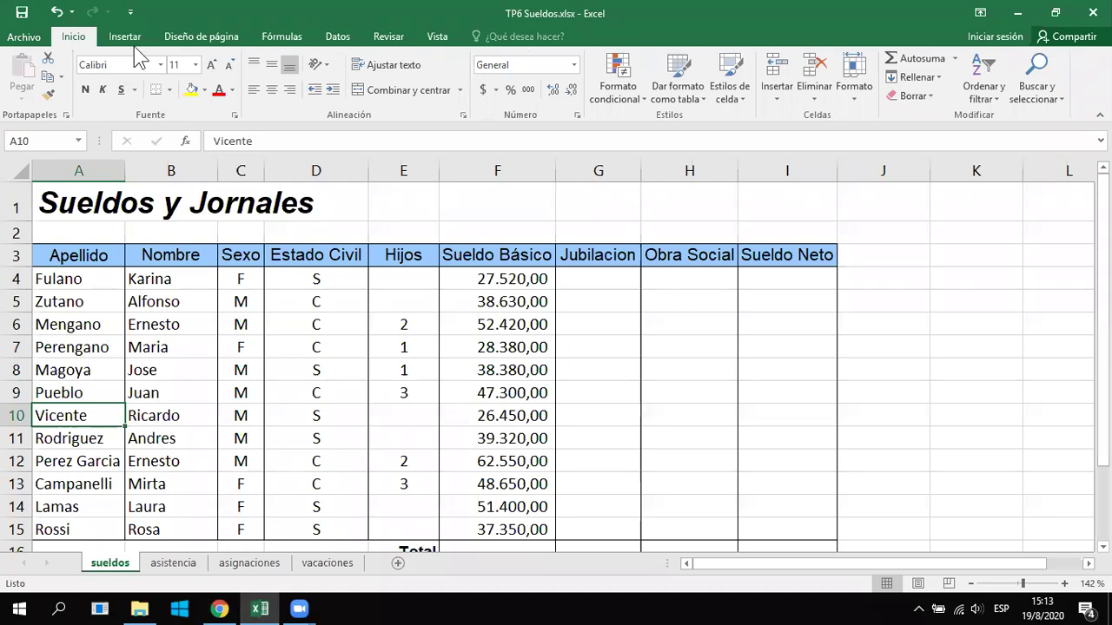
{"action": "left_click", "coordinate": [434, 38]}
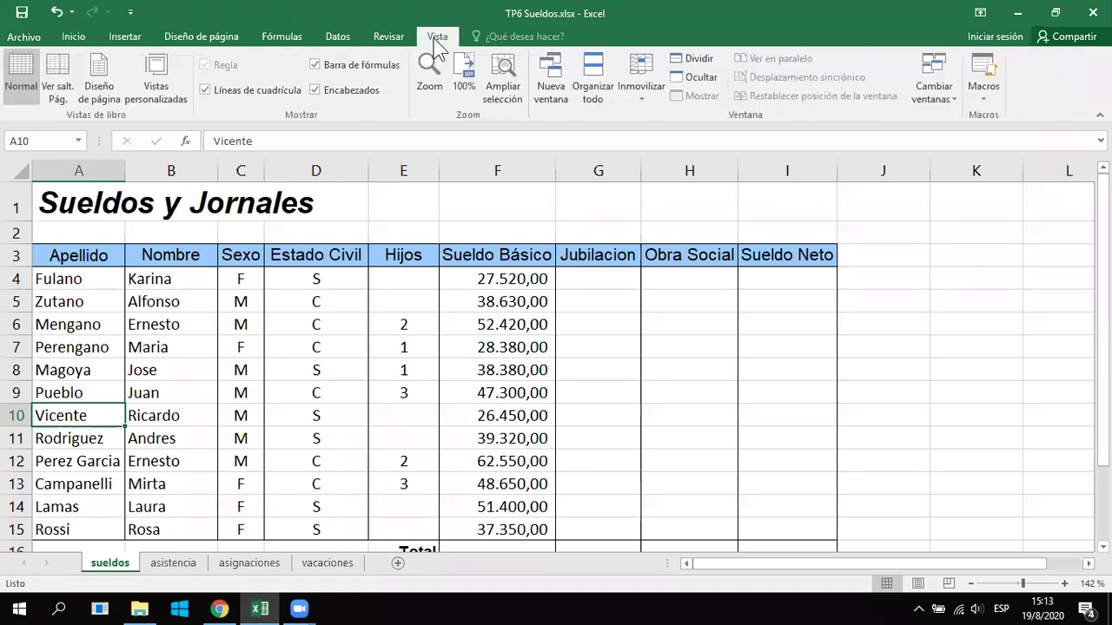
{"action": "left_click", "coordinate": [428, 78]}
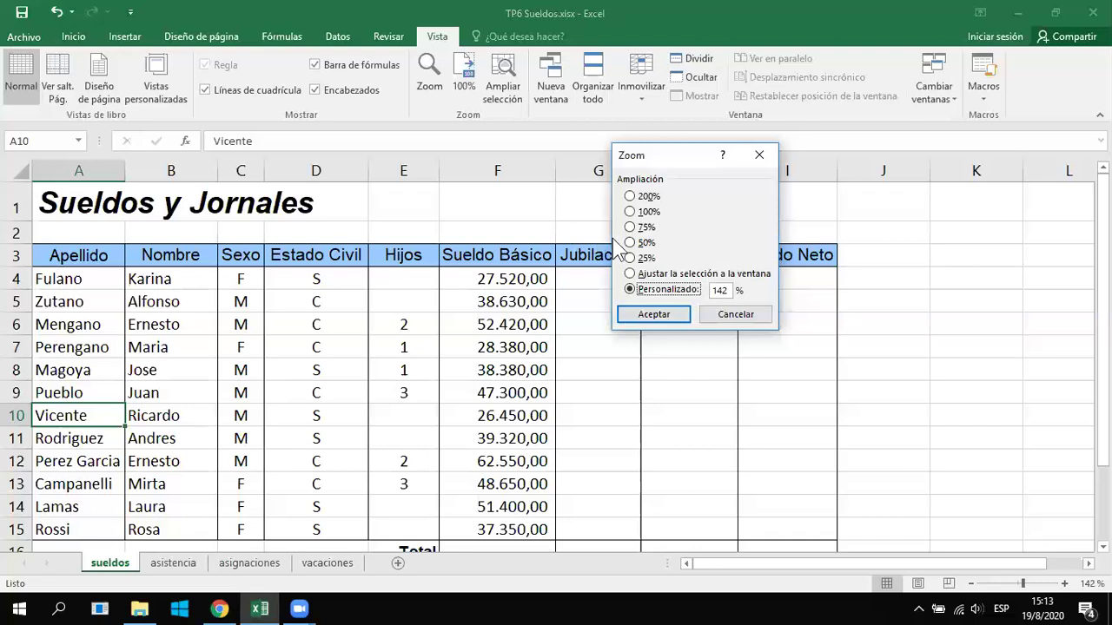
{"action": "left_click", "coordinate": [629, 197]}
{"action": "left_click", "coordinate": [724, 315]}
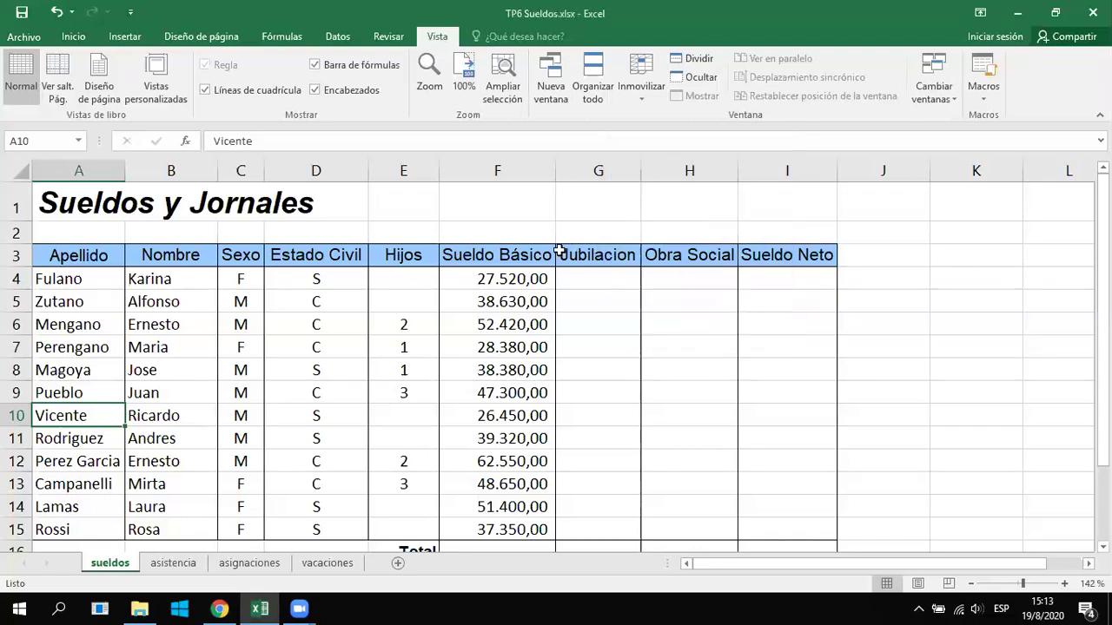
Zoom the sueldos sheet in to the range A1:F10 and clear the range selection
{"action": "left_click_drag", "start_coordinate": [348, 226], "coordinate": [520, 388]}
{"action": "left_click", "coordinate": [498, 74]}
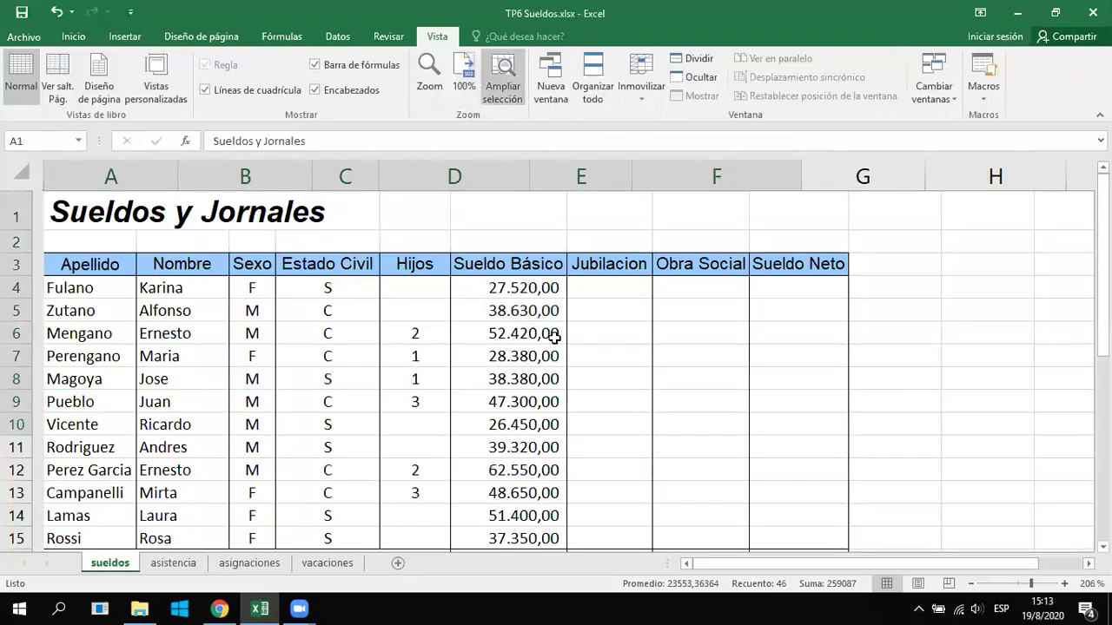
{"action": "left_click", "coordinate": [552, 357]}
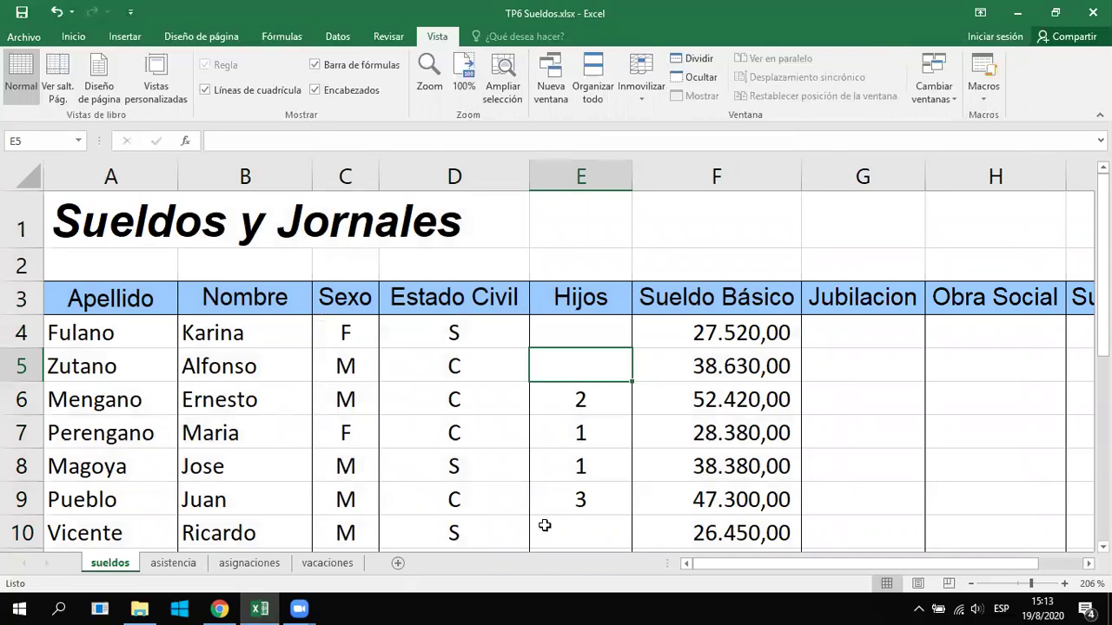
{"action": "left_click", "coordinate": [728, 366]}
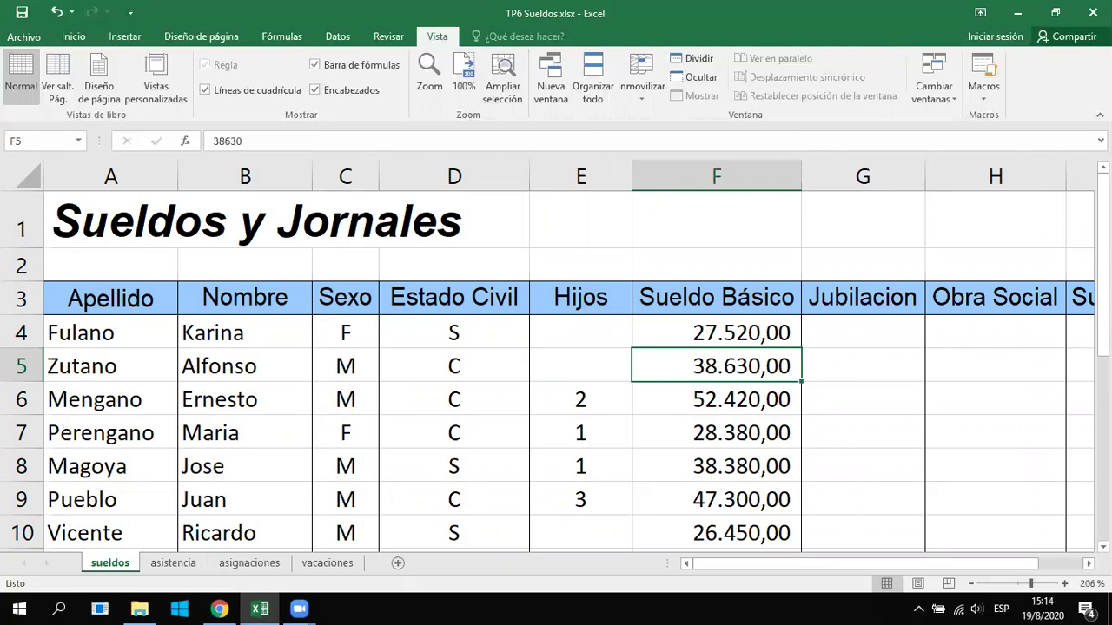
{"action": "scroll", "coordinate": [872, 564], "scroll_direction": "right", "scroll_amount": 1}
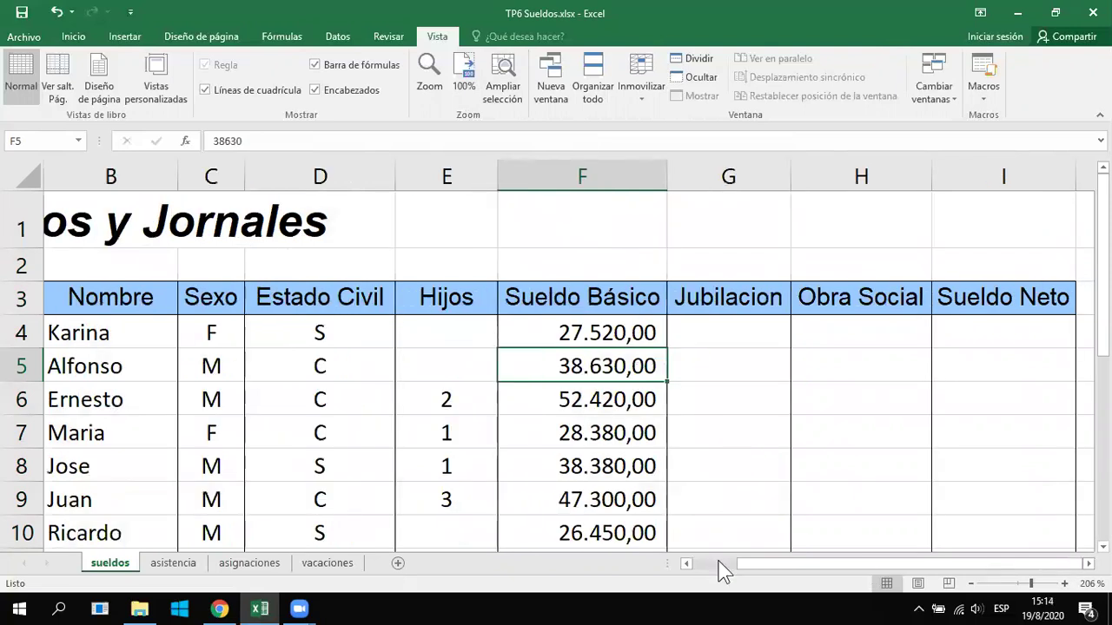
{"action": "left_click", "coordinate": [686, 563]}
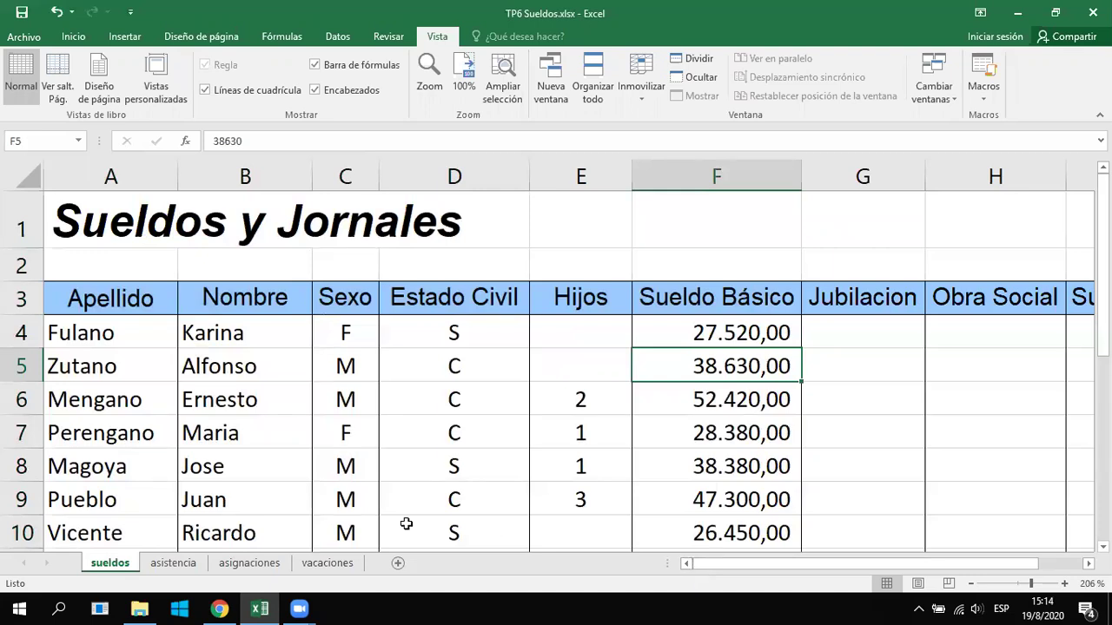
Slightly reduce the height of row 2 and select the Estado Civil header cell
{"action": "mouse_move", "coordinate": [32, 280]}
{"action": "left_mouse_down"}
{"action": "mouse_move", "coordinate": [26, 262]}
{"action": "mouse_move", "coordinate": [29, 273]}
{"action": "left_mouse_up"}
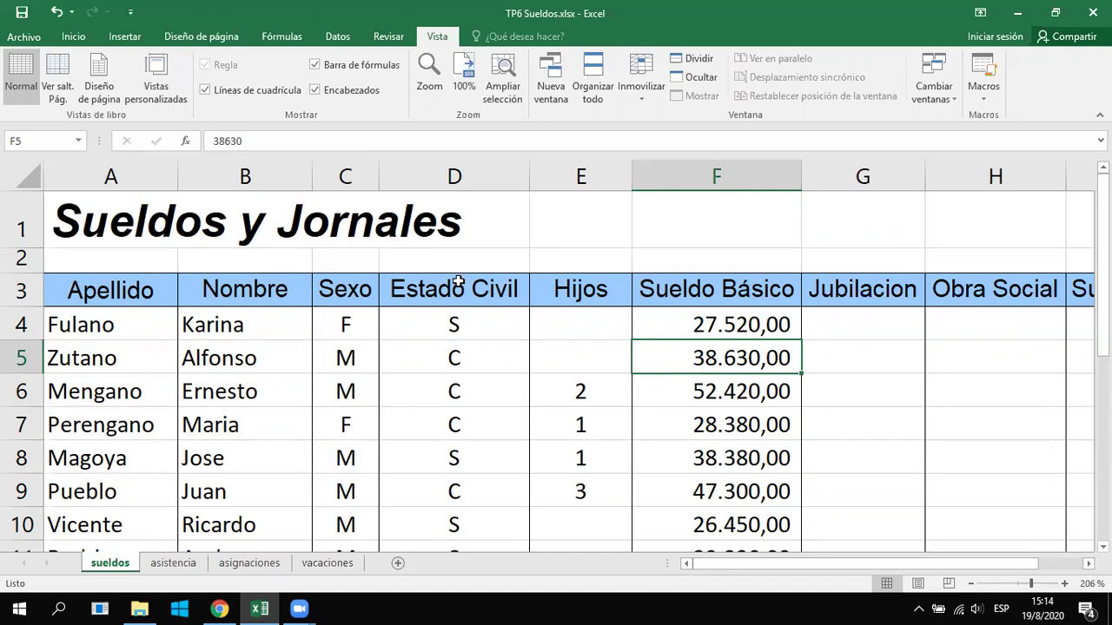
{"action": "left_click", "coordinate": [458, 283]}
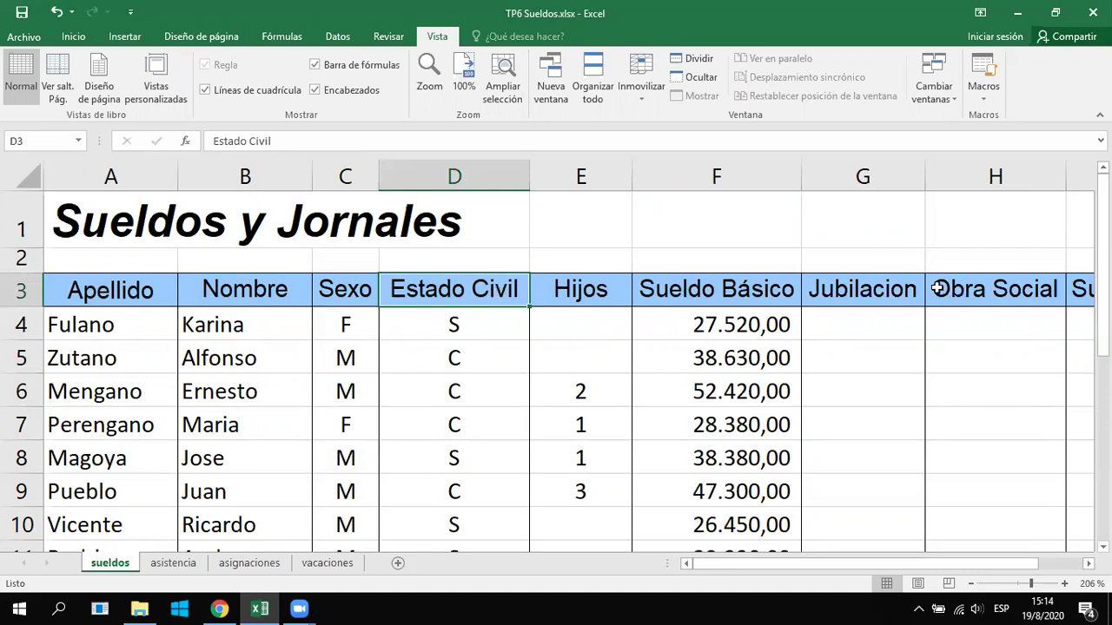
{"action": "key", "text": "Right"}
{"action": "key", "text": "Right"}
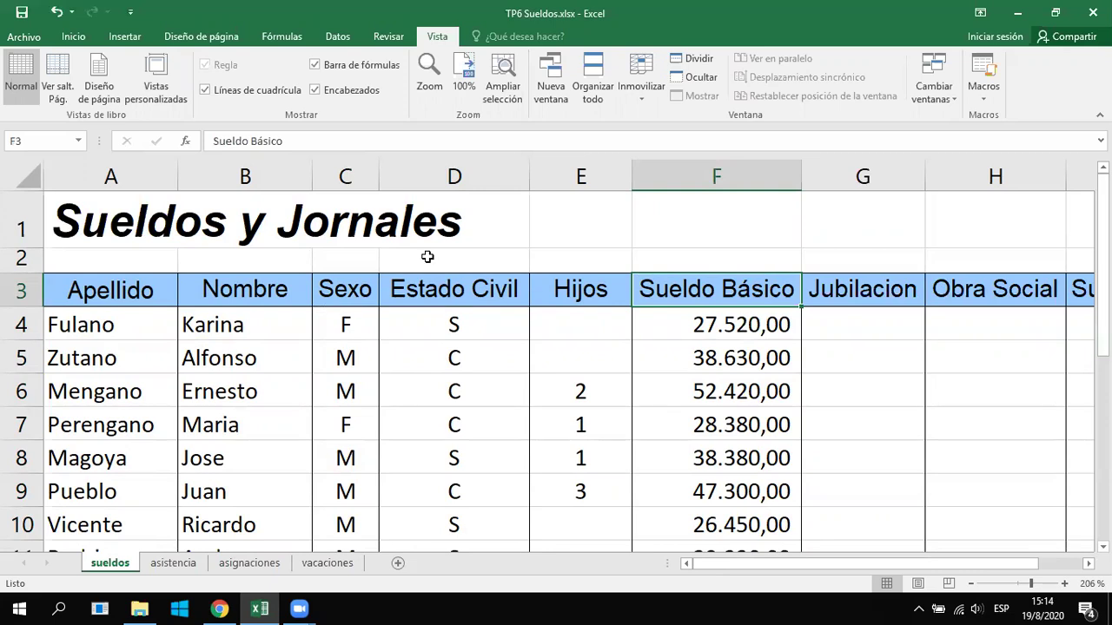
{"action": "left_click", "coordinate": [441, 291]}
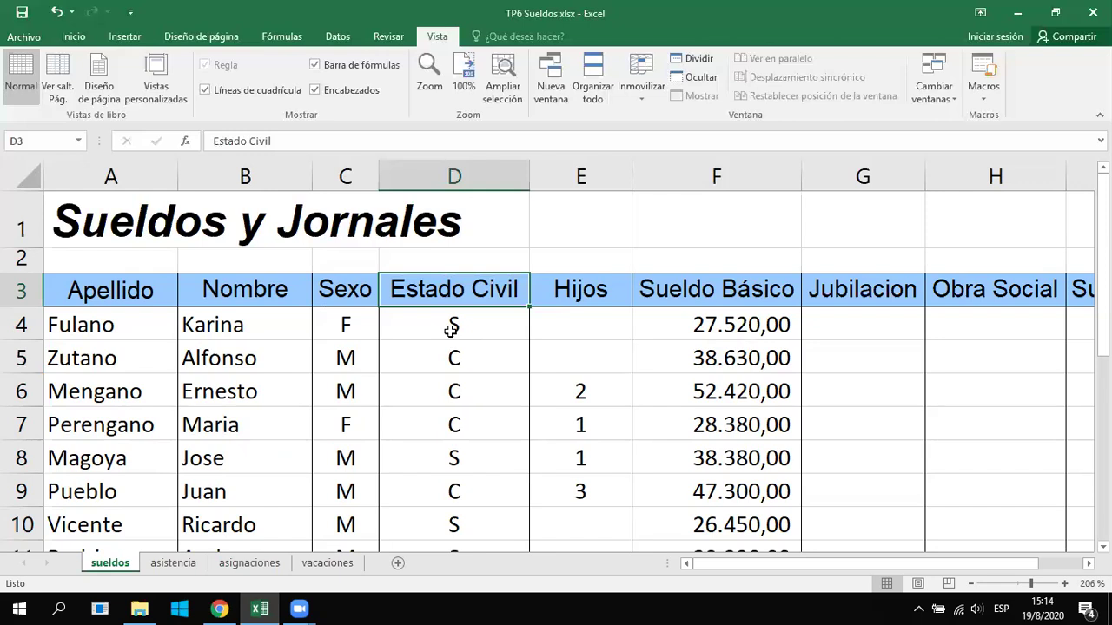
{"action": "key", "text": "Down"}
{"action": "key", "text": "Down"}
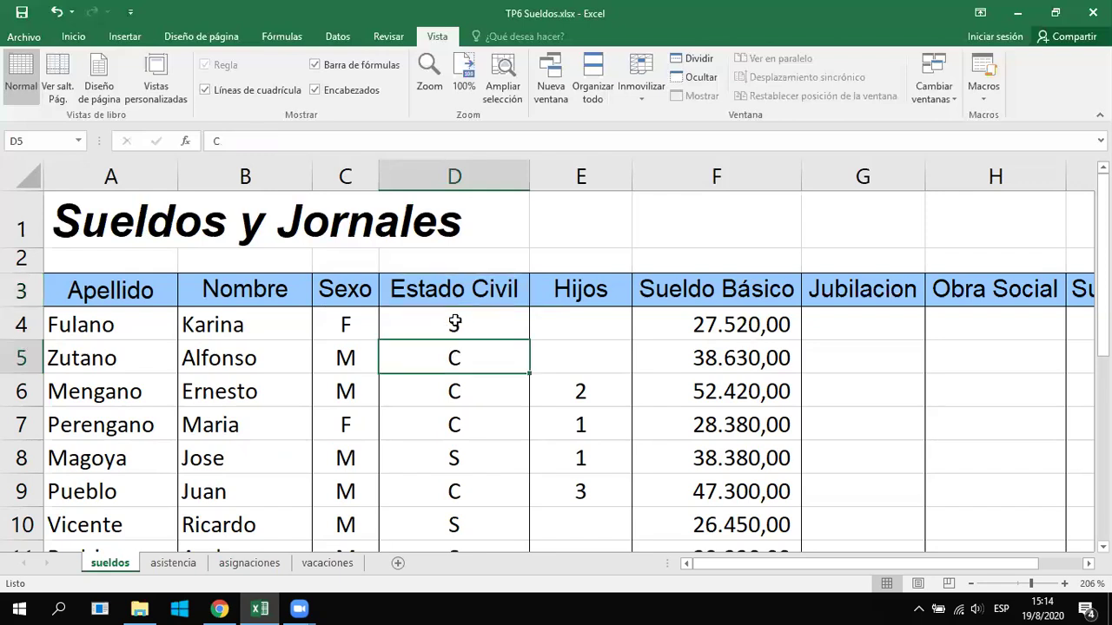
{"action": "key", "text": "Up"}
{"action": "left_click", "coordinate": [445, 291]}
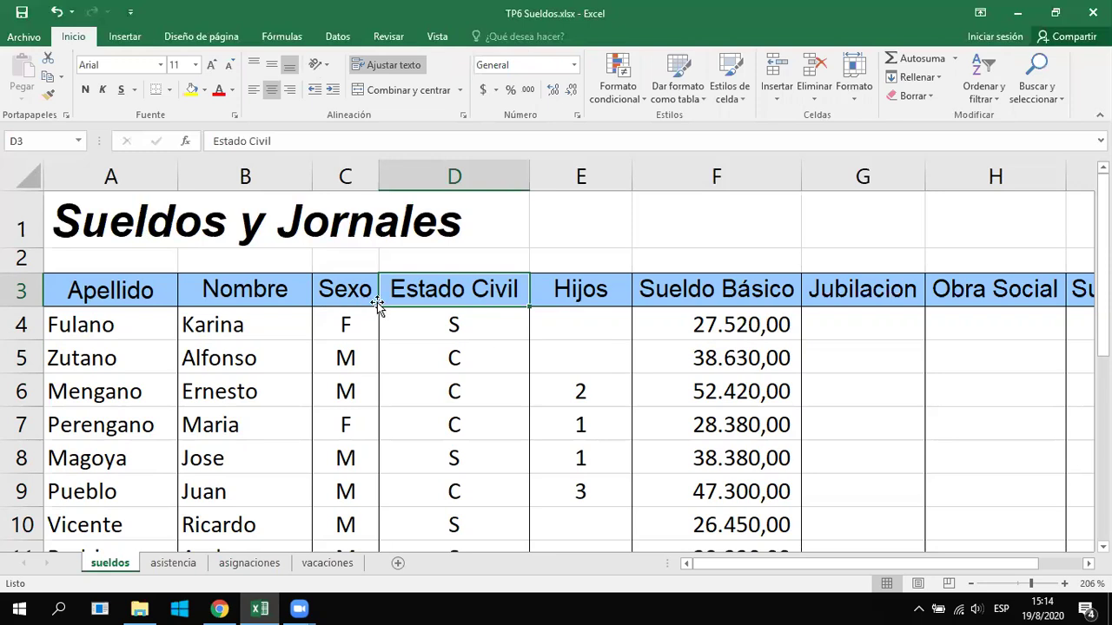
Try text wrapping on and off for the Estado Civil header while narrowing and autofitting column D
{"action": "left_click", "coordinate": [373, 62]}
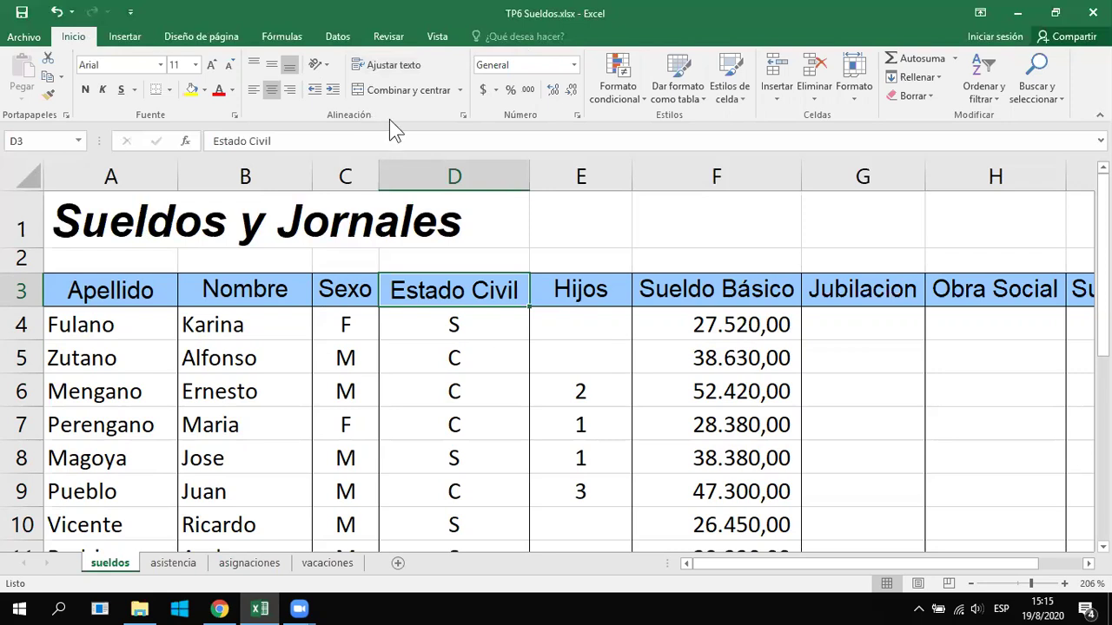
{"action": "left_click", "coordinate": [406, 64]}
{"action": "left_click_drag", "start_coordinate": [470, 198], "coordinate": [470, 197]}
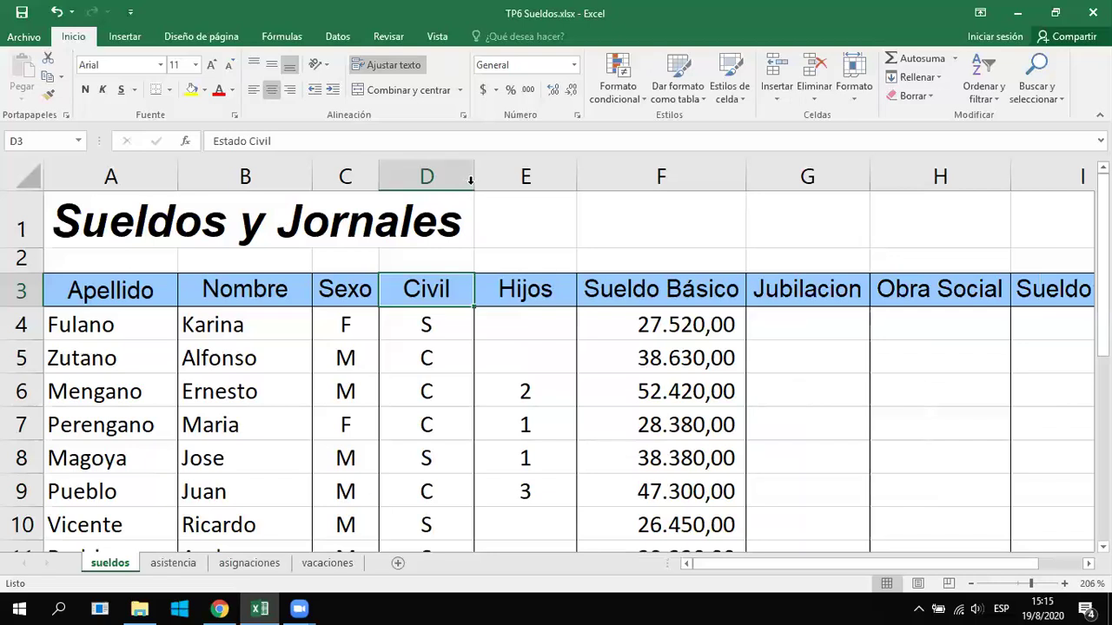
{"action": "double_click", "coordinate": [470, 179]}
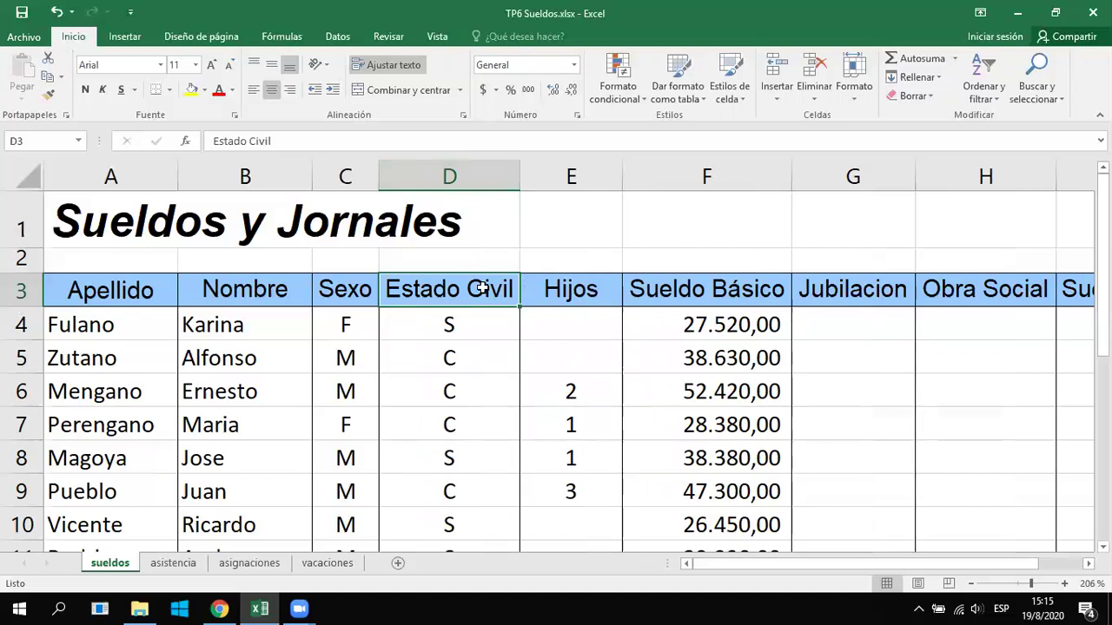
{"action": "left_click", "coordinate": [388, 67]}
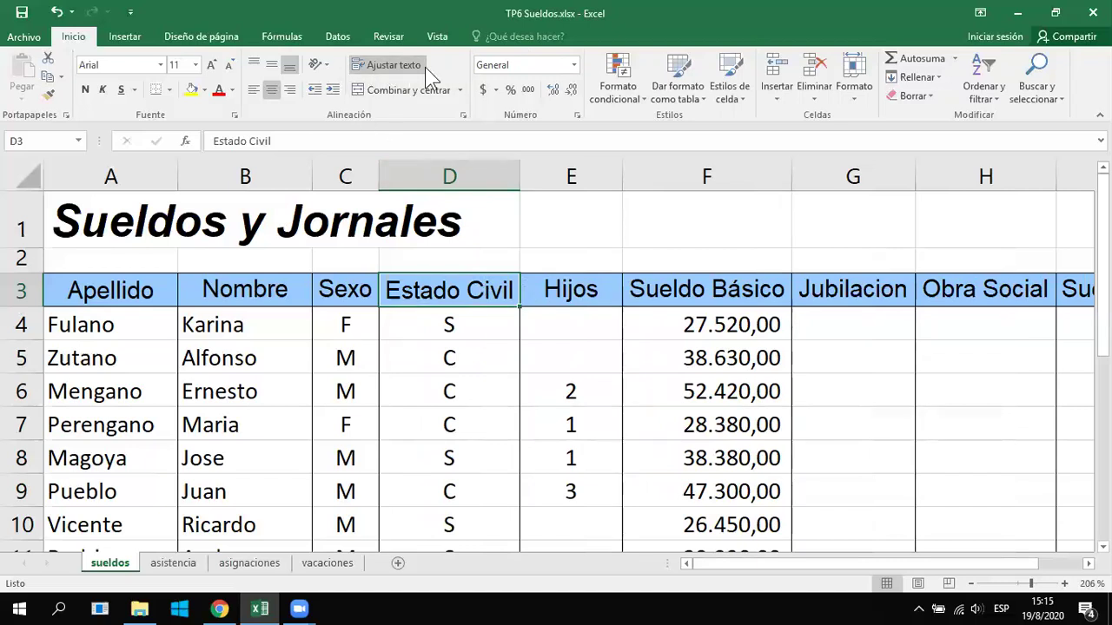
Narrow column D and wrap the Estado Civil header text onto two lines
{"action": "left_click_drag", "start_coordinate": [465, 177], "coordinate": [467, 177]}
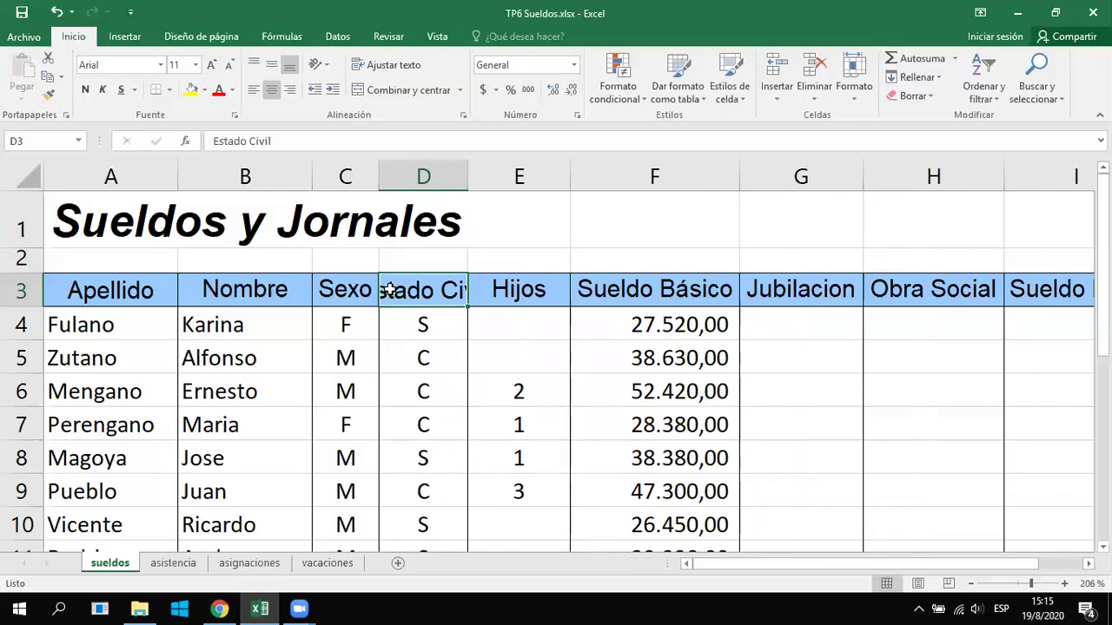
{"action": "left_click", "coordinate": [401, 70]}
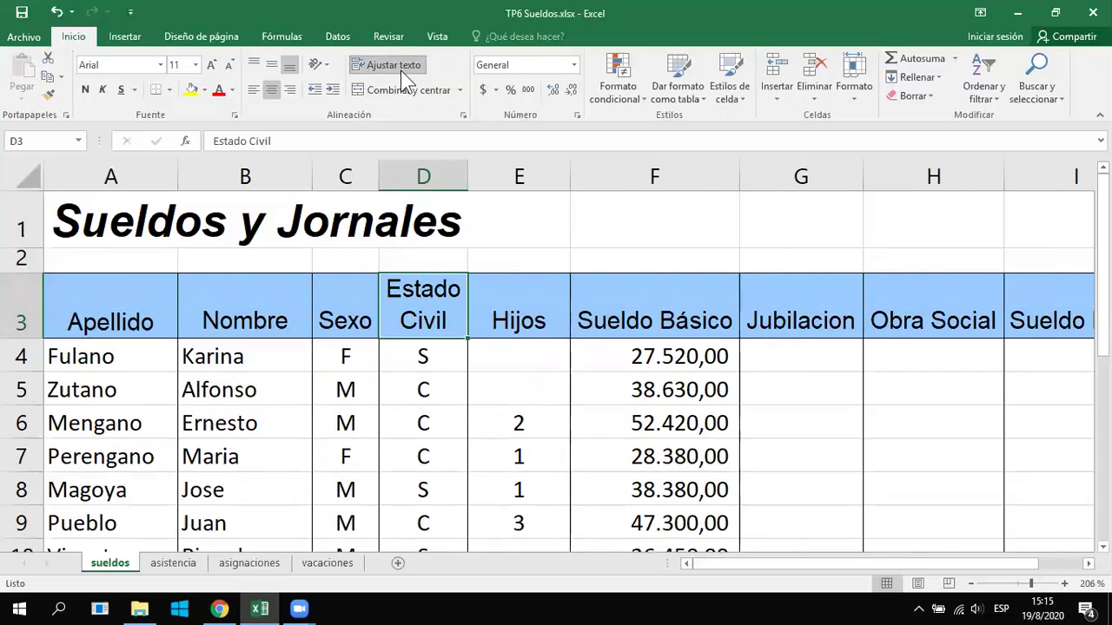
{"action": "left_click", "coordinate": [58, 12]}
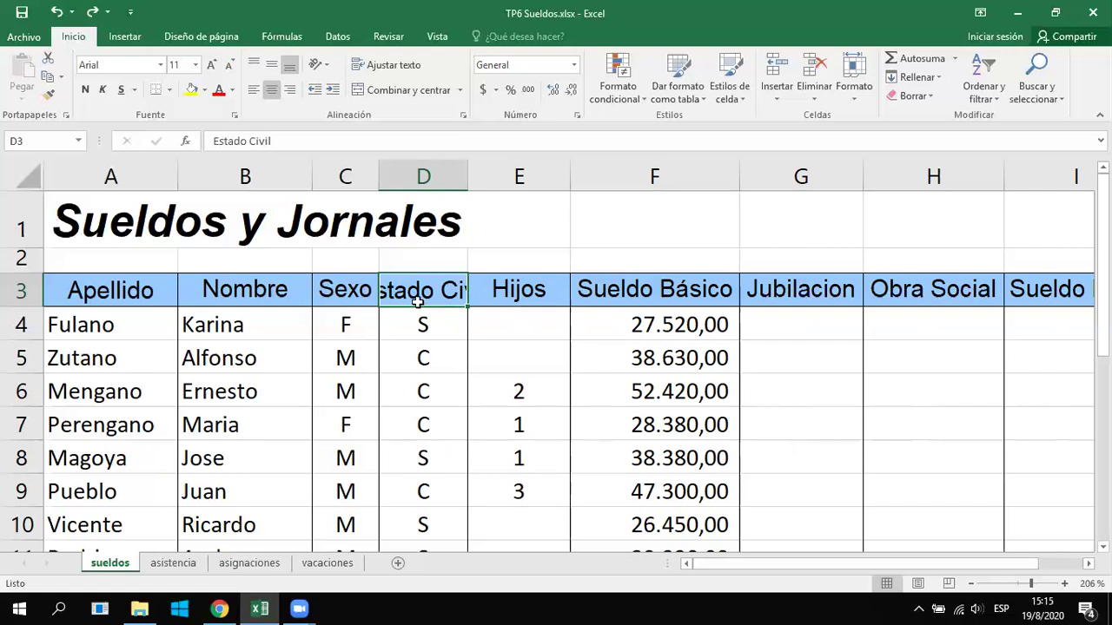
{"action": "left_click", "coordinate": [391, 64]}
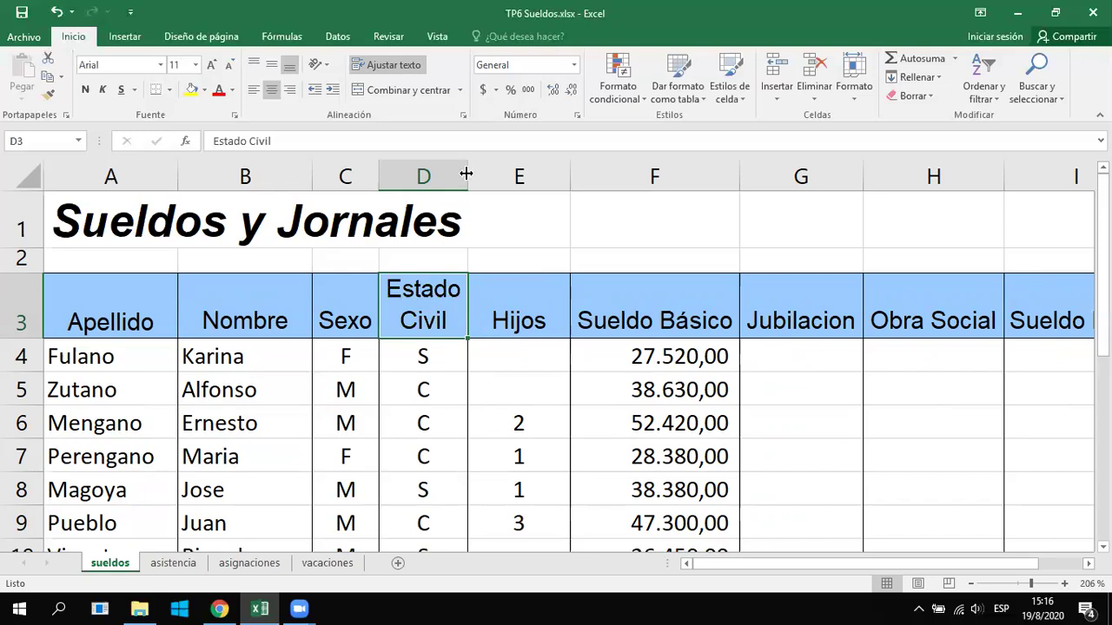
{"action": "left_click_drag", "start_coordinate": [465, 174], "coordinate": [465, 173]}
Narrow columns F, H and I so the Sueldo Básico, Obra Social and Sueldo Neto headers wrap onto two lines
{"action": "left_click", "coordinate": [659, 311]}
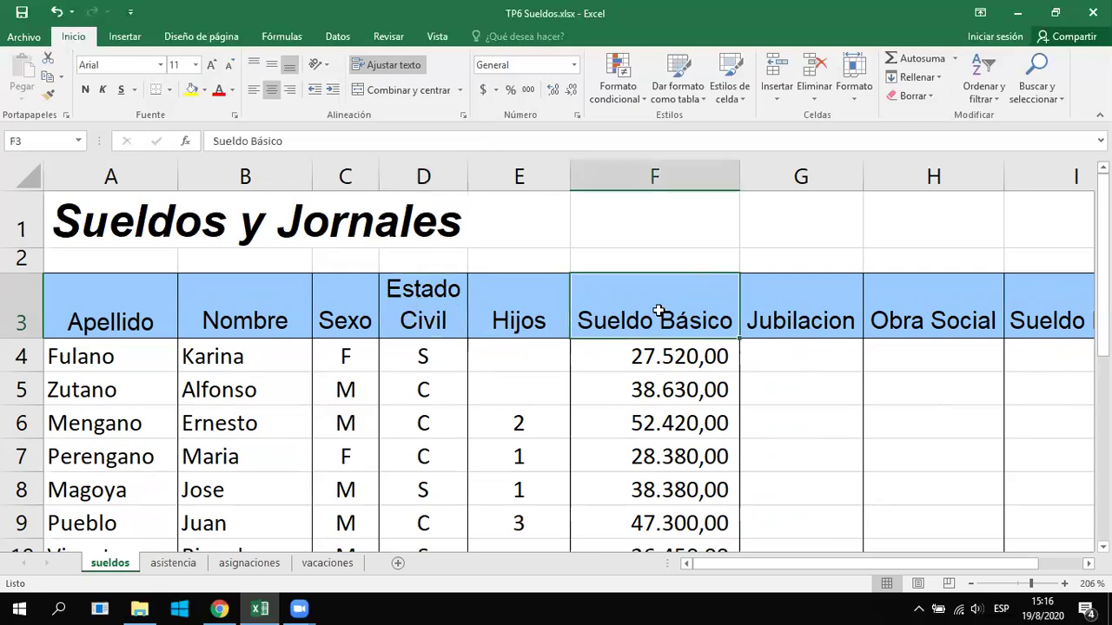
{"action": "left_click_drag", "start_coordinate": [736, 176], "coordinate": [605, 318]}
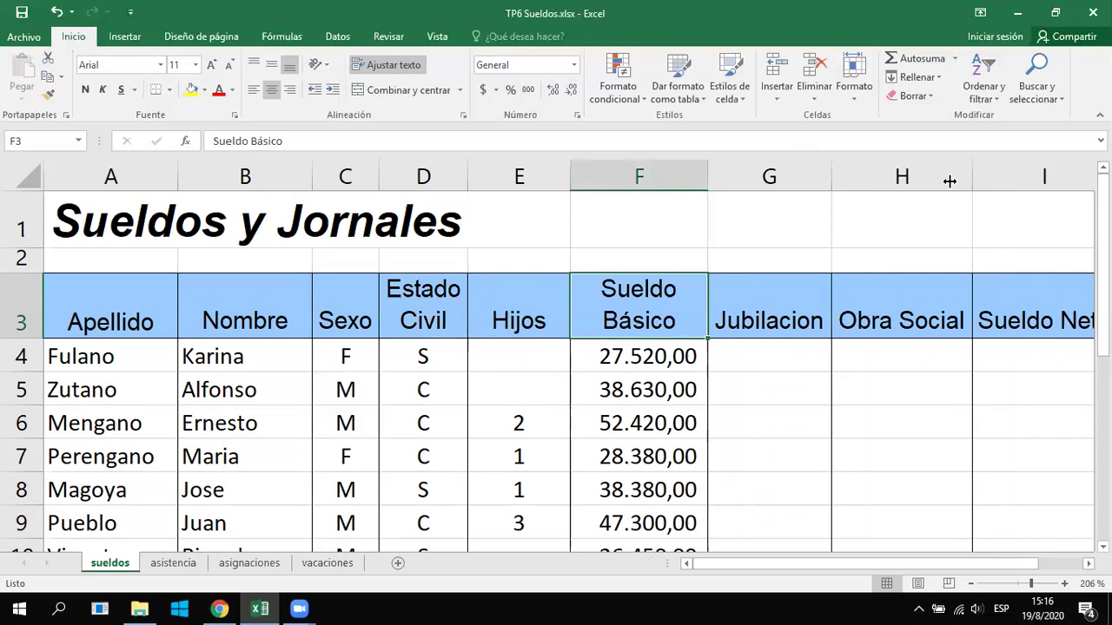
{"action": "left_click_drag", "start_coordinate": [949, 180], "coordinate": [949, 181]}
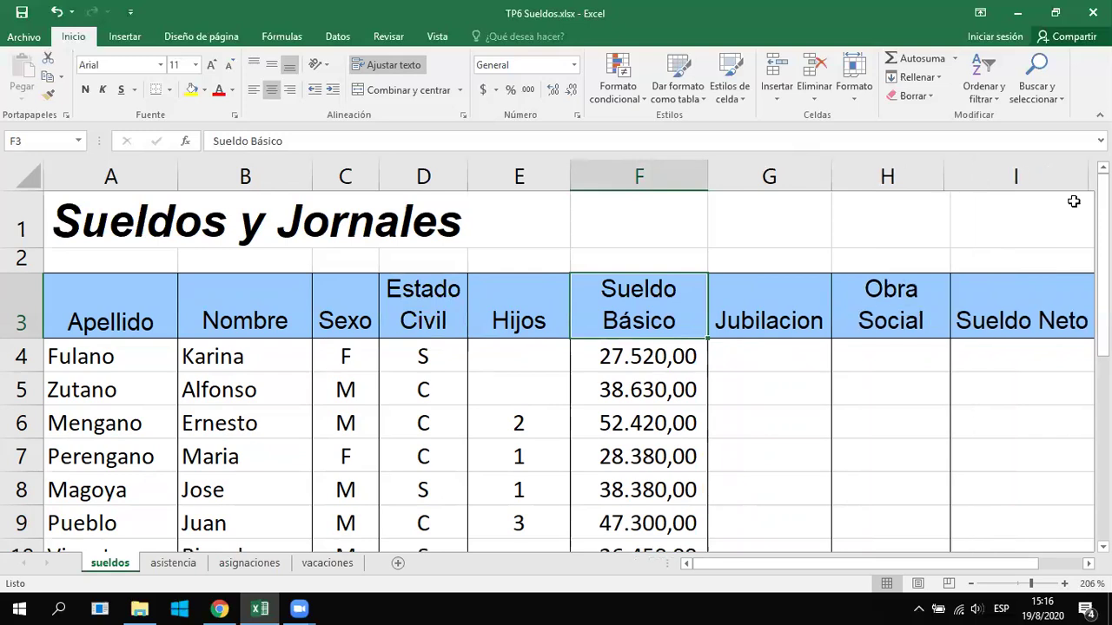
{"action": "scroll", "coordinate": [961, 185], "scroll_direction": "right", "scroll_amount": 1}
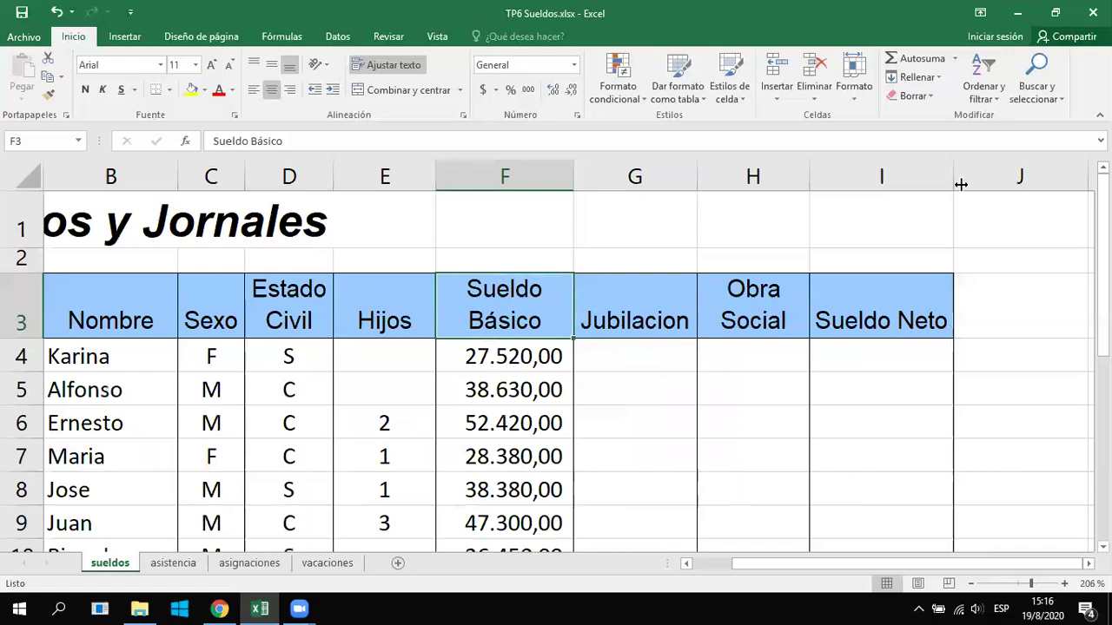
{"action": "left_click_drag", "start_coordinate": [952, 166], "coordinate": [923, 166]}
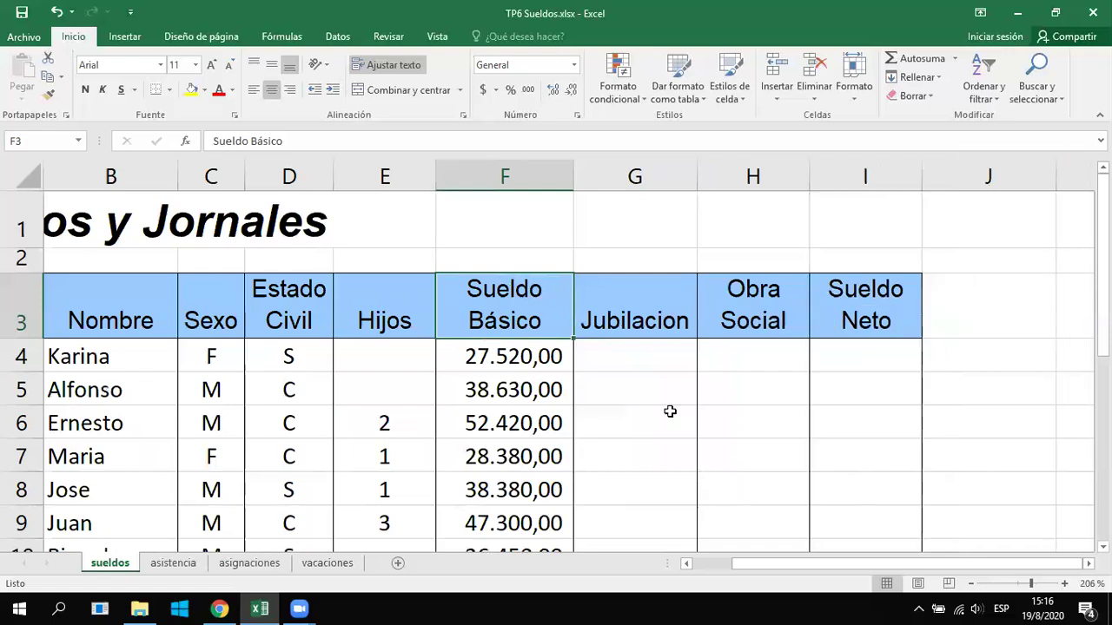
{"action": "left_click", "coordinate": [687, 562]}
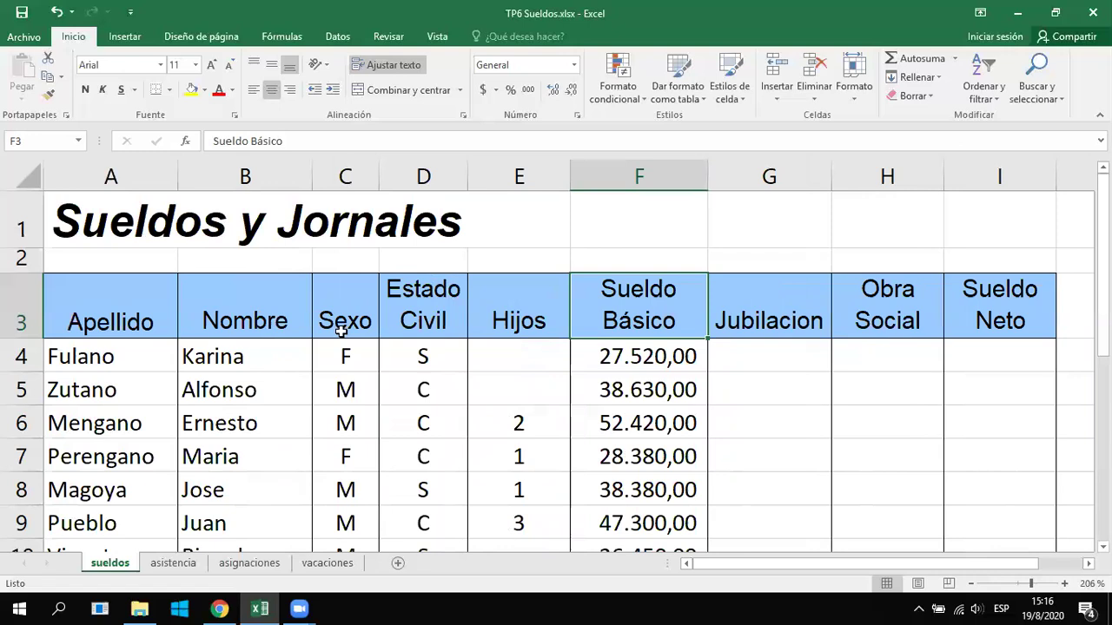
{"action": "left_click", "coordinate": [429, 294]}
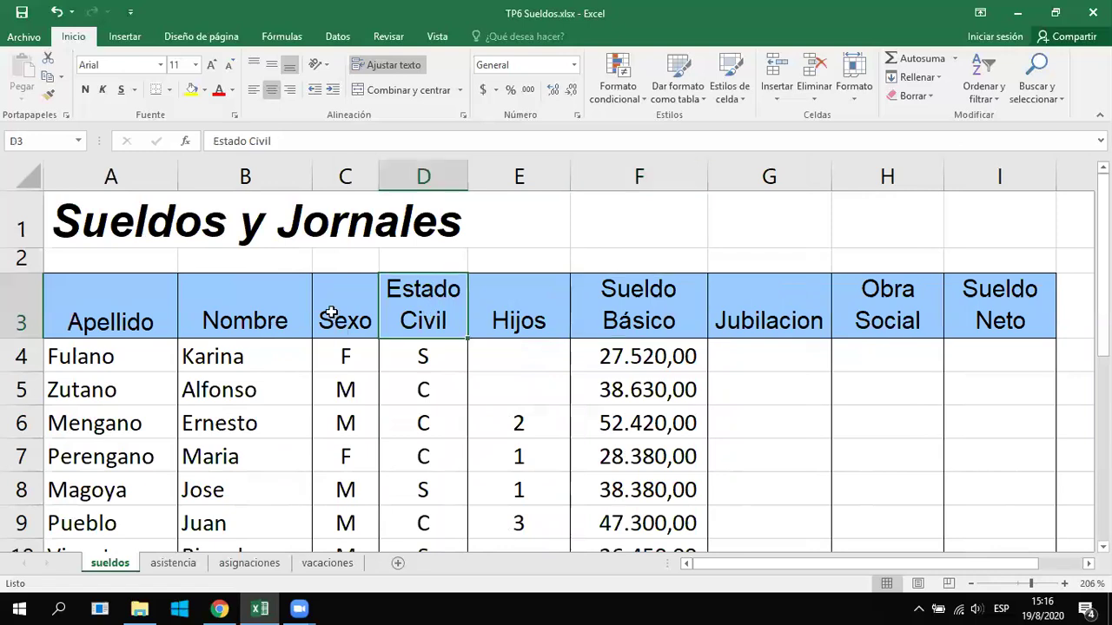
Vertically center the text of the header row cells A3 to I3
{"action": "left_click_drag", "start_coordinate": [122, 320], "coordinate": [967, 326]}
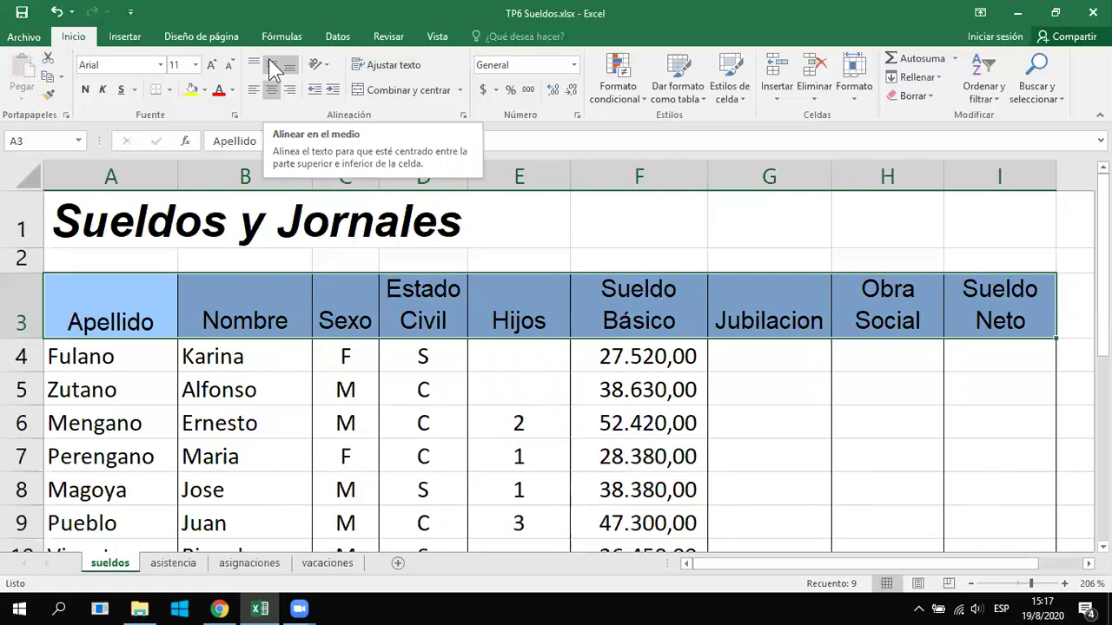
{"action": "left_click", "coordinate": [273, 69]}
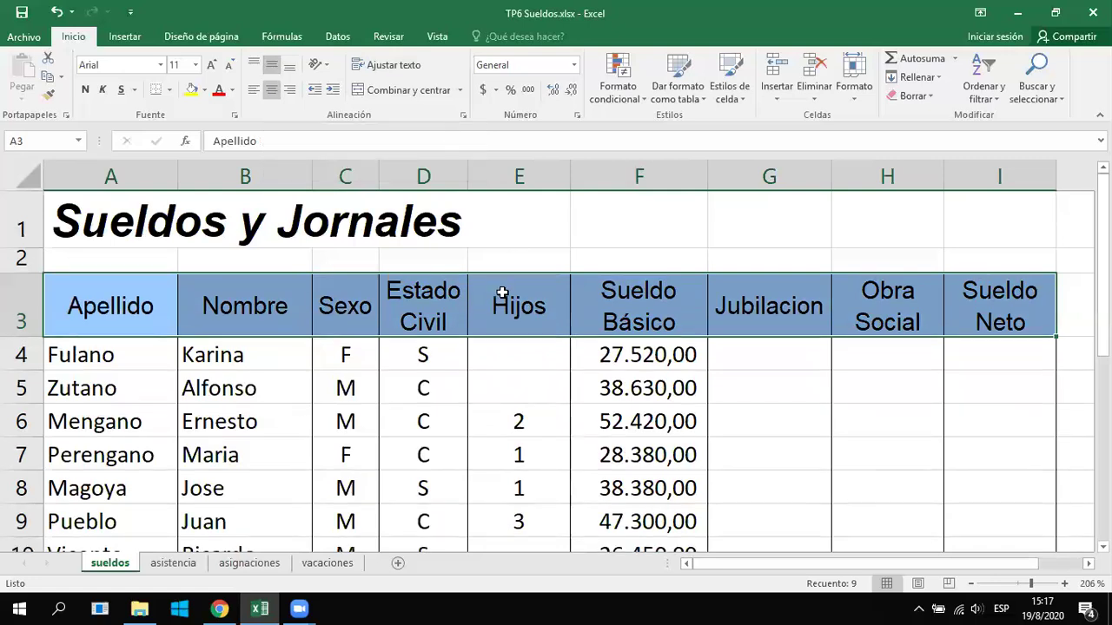
{"action": "left_click", "coordinate": [503, 305]}
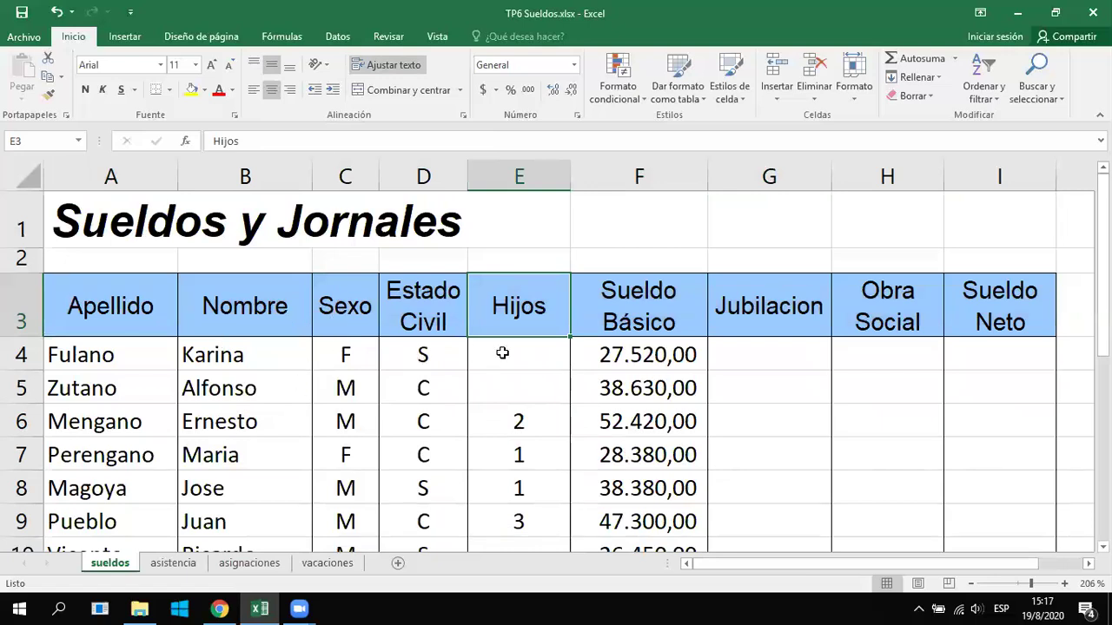
Zoom the sheet to the selected range F1:J5 to enlarge the salary and deduction columns
{"action": "left_click", "coordinate": [601, 353]}
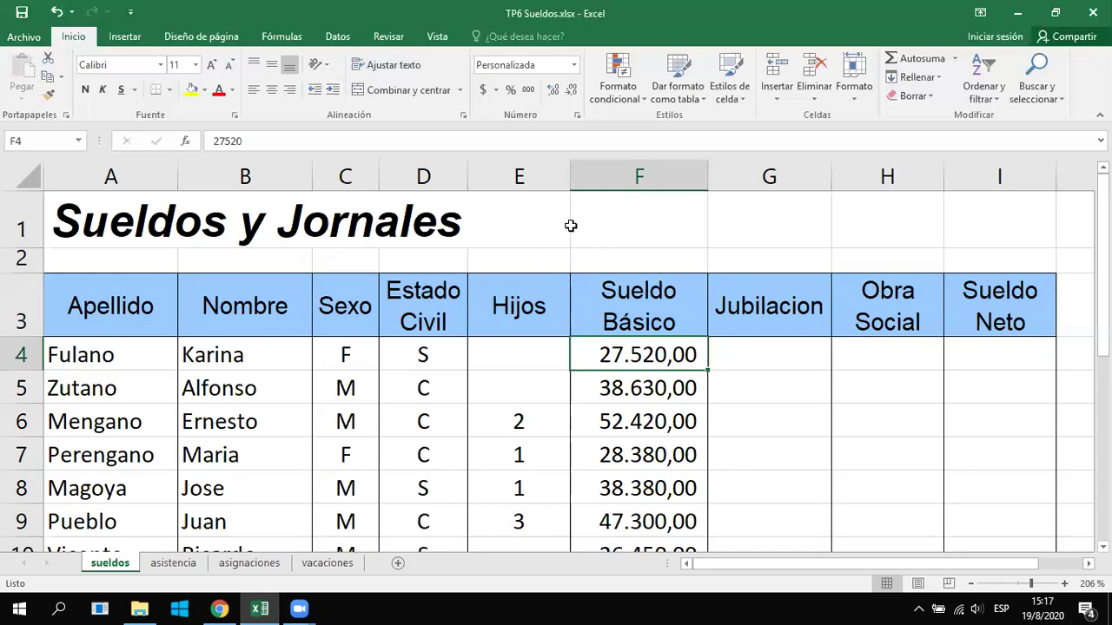
{"action": "left_click_drag", "start_coordinate": [590, 225], "coordinate": [1065, 401]}
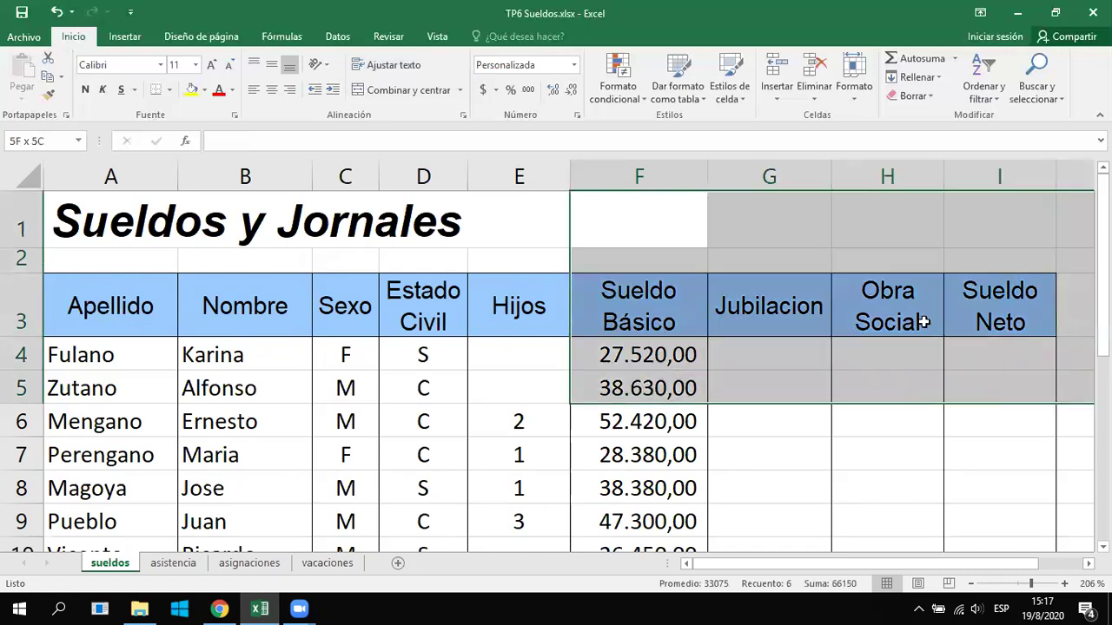
{"action": "left_click", "coordinate": [437, 36]}
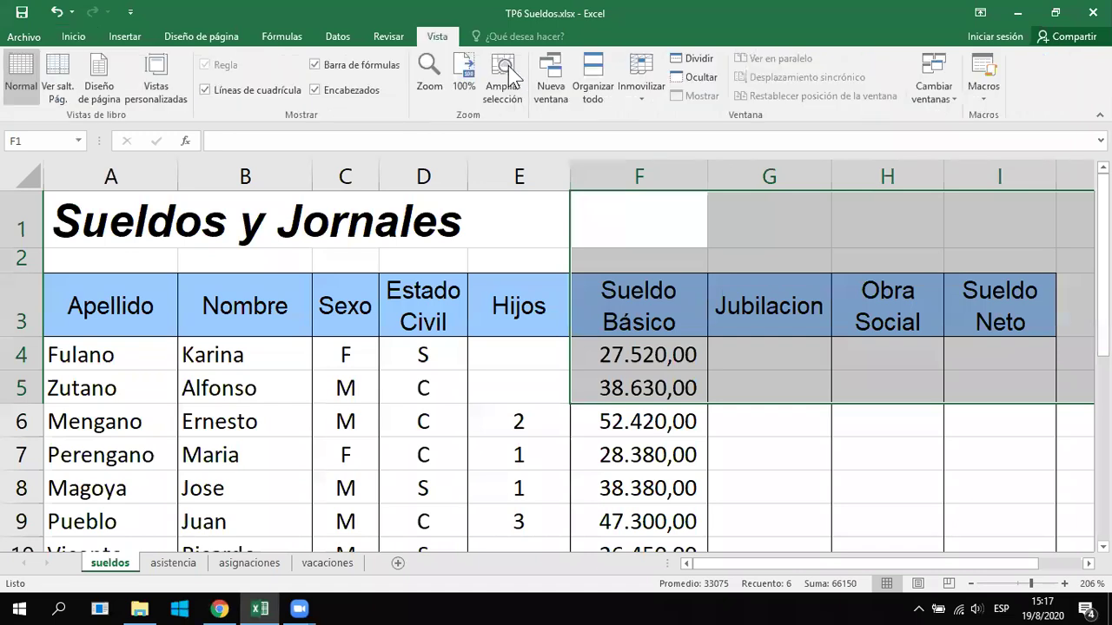
{"action": "left_click", "coordinate": [509, 69]}
{"action": "left_click", "coordinate": [500, 332]}
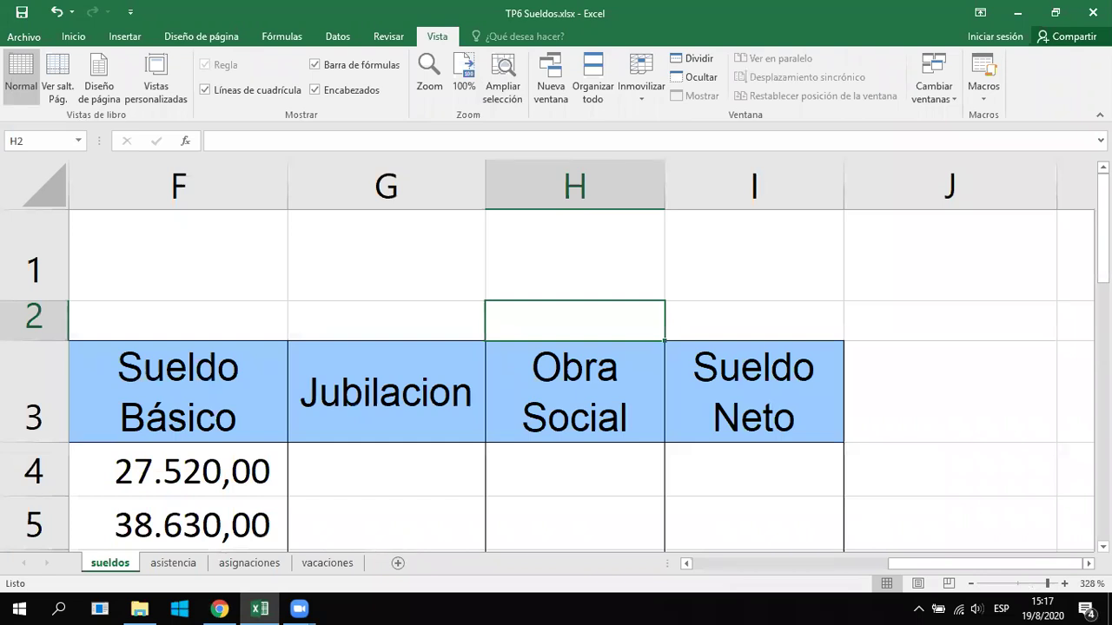
{"action": "scroll", "coordinate": [556, 365], "scroll_direction": "down", "scroll_amount": 1}
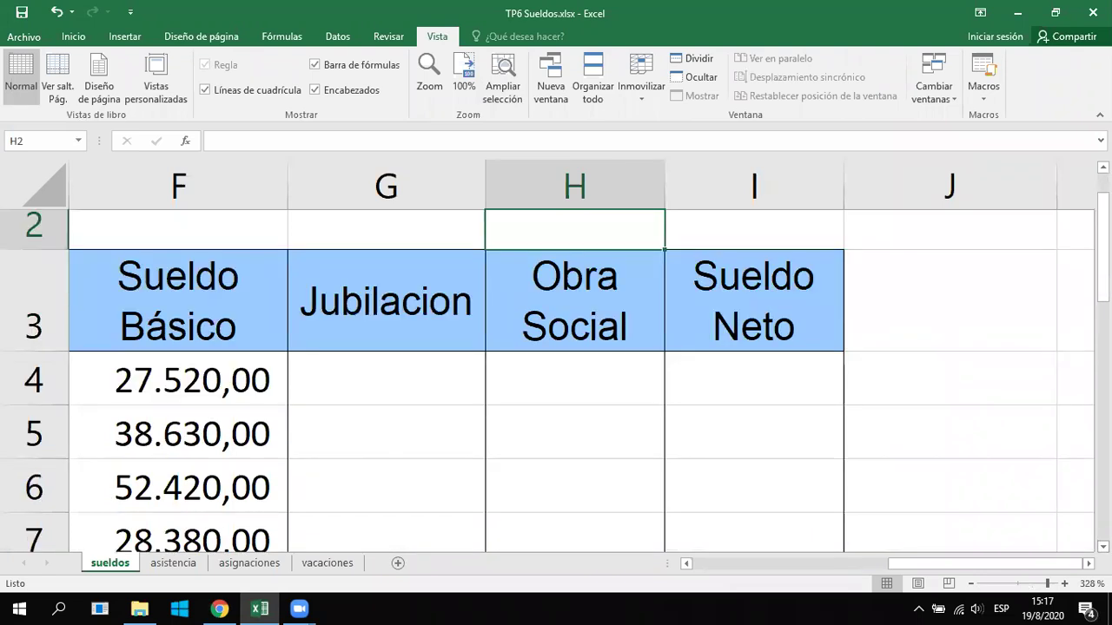
{"action": "left_click", "coordinate": [403, 399]}
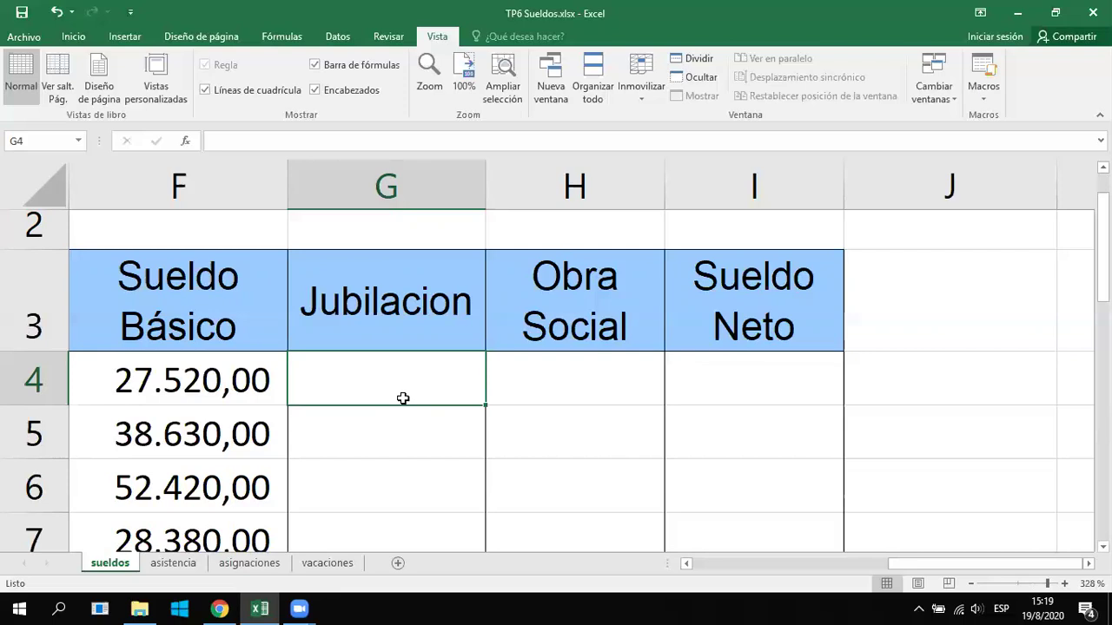
{"action": "left_click", "coordinate": [545, 381]}
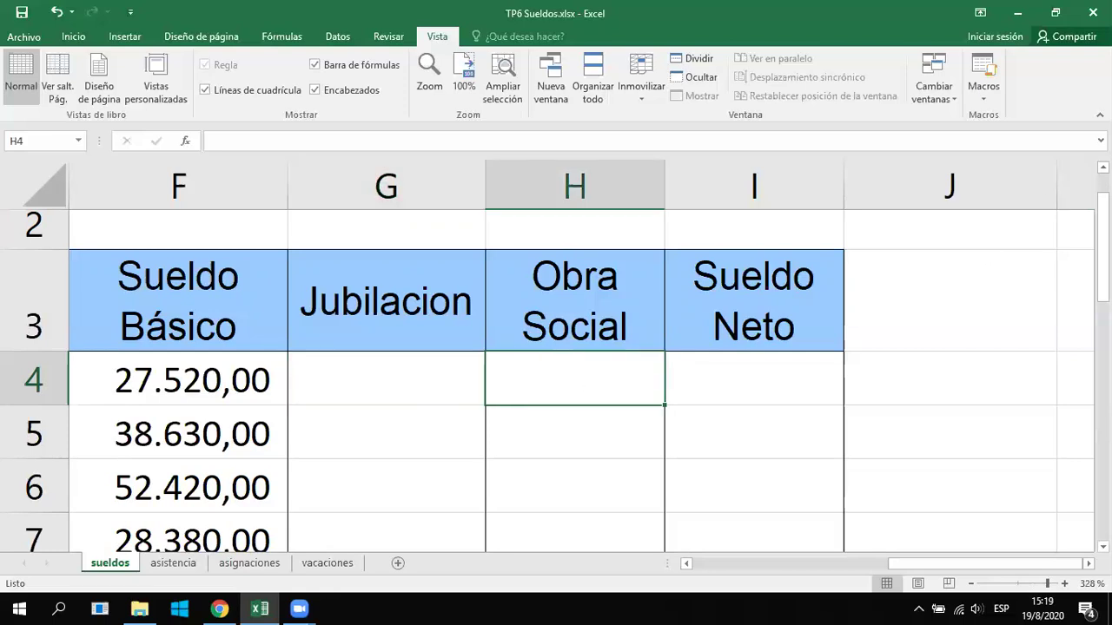
{"action": "scroll", "coordinate": [764, 466], "scroll_direction": "up", "scroll_amount": 1}
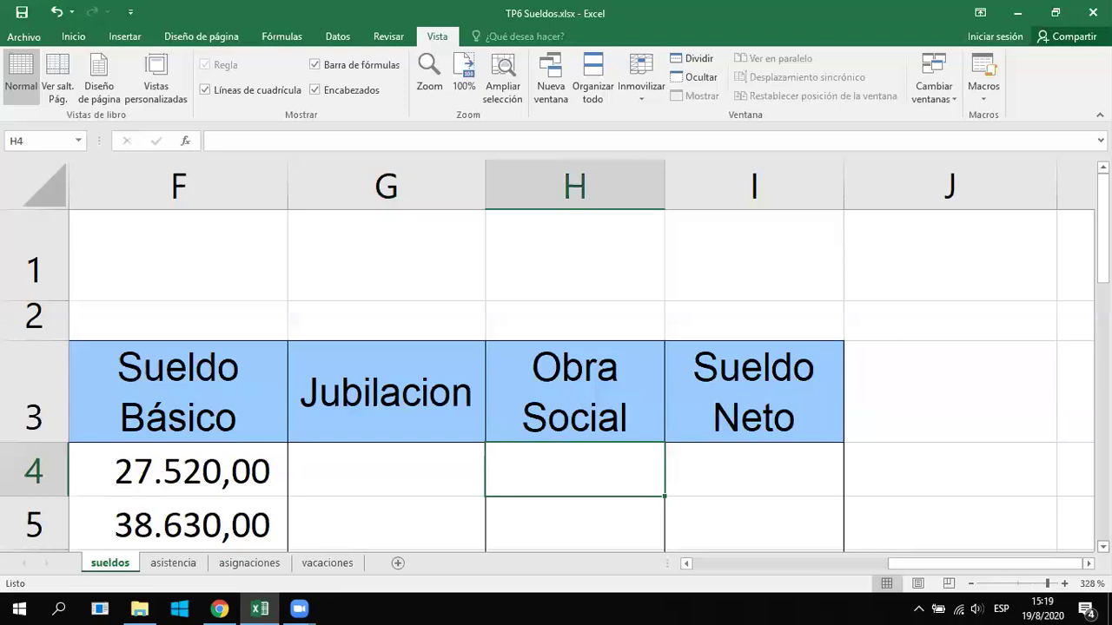
{"action": "scroll", "coordinate": [786, 405], "scroll_direction": "down", "scroll_amount": 1}
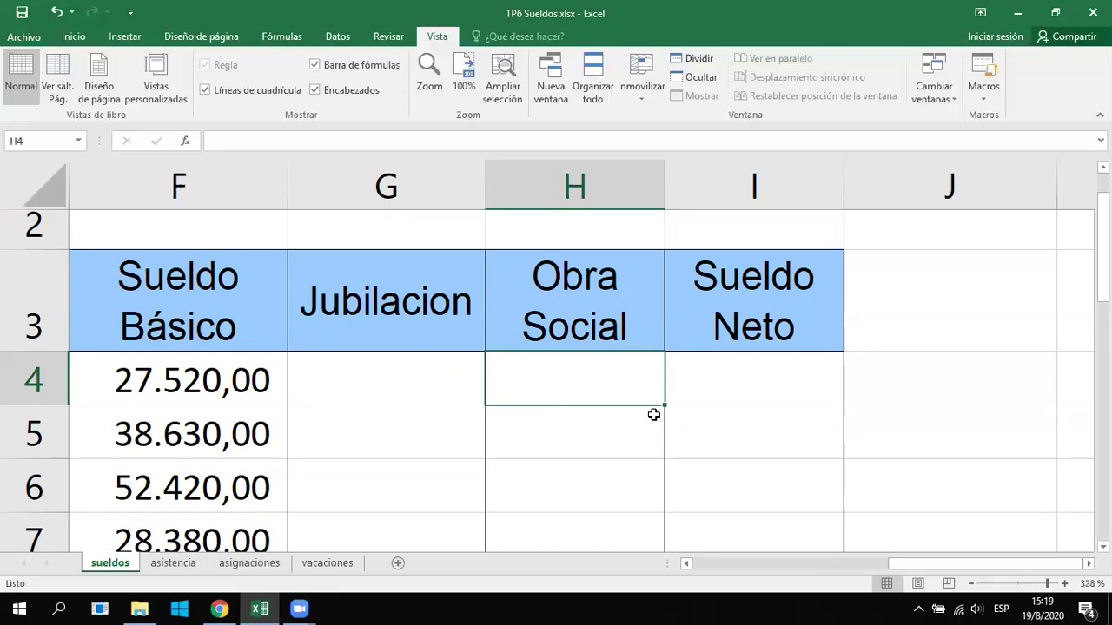
{"action": "left_click", "coordinate": [340, 391]}
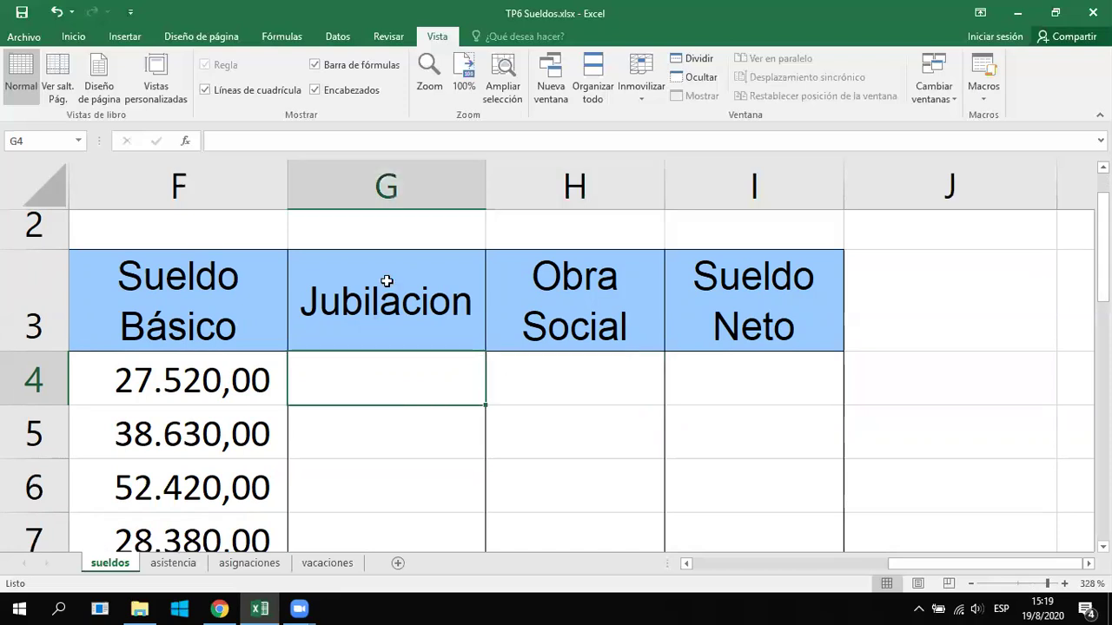
Enter the deduction rates above the headers: 11% in G2 for Jubilacion and 5% in H2 for Obra Social
{"action": "left_click", "coordinate": [408, 232]}
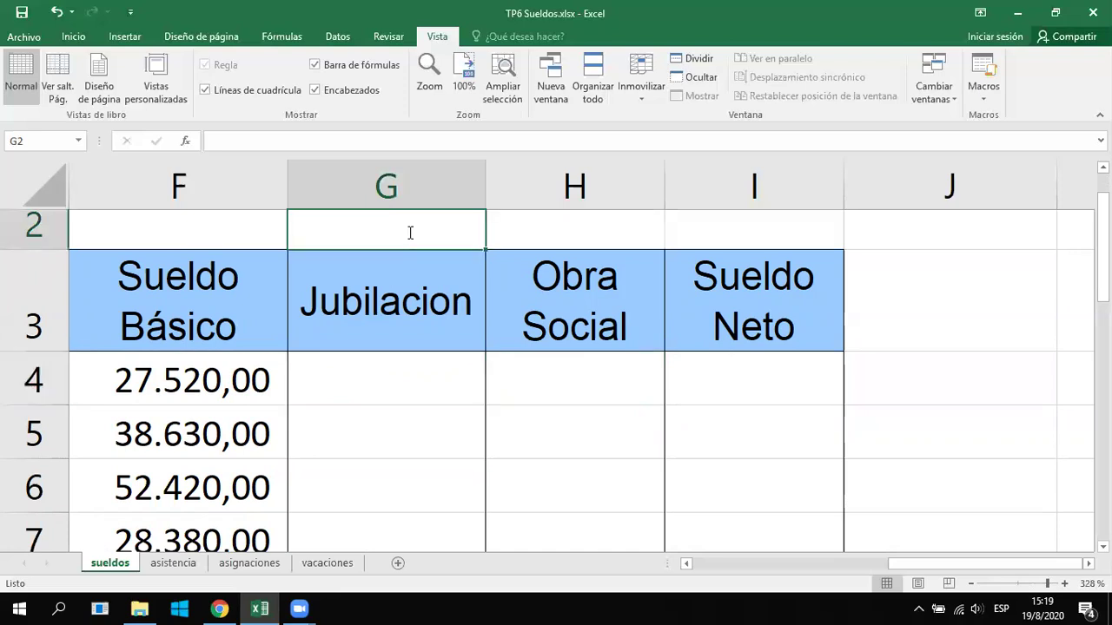
{"action": "type", "text": "11%"}
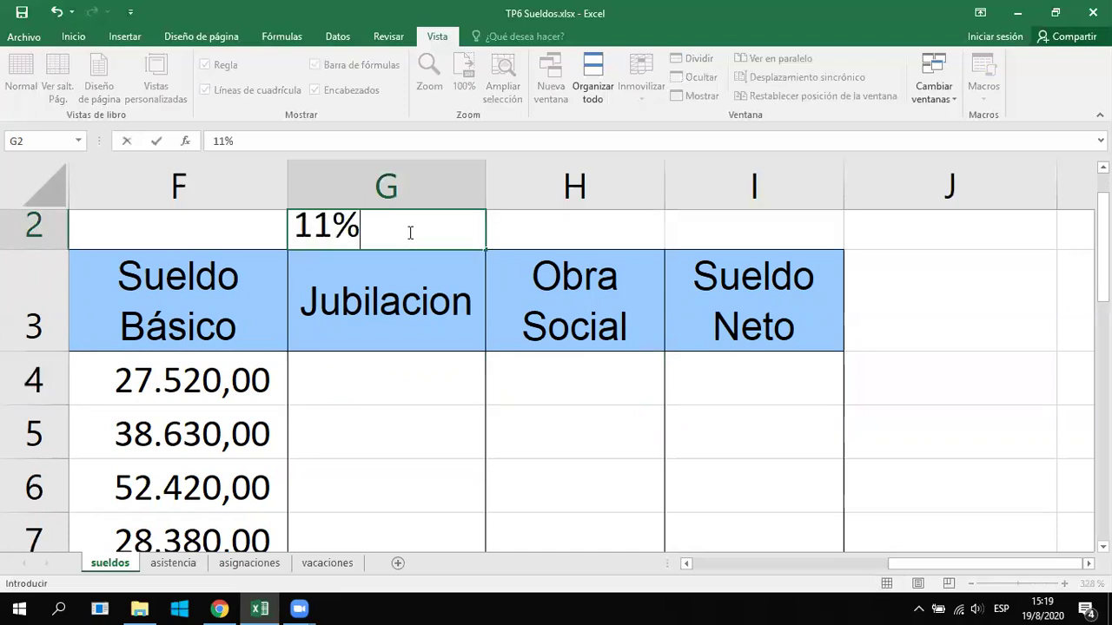
{"action": "key", "text": "Return"}
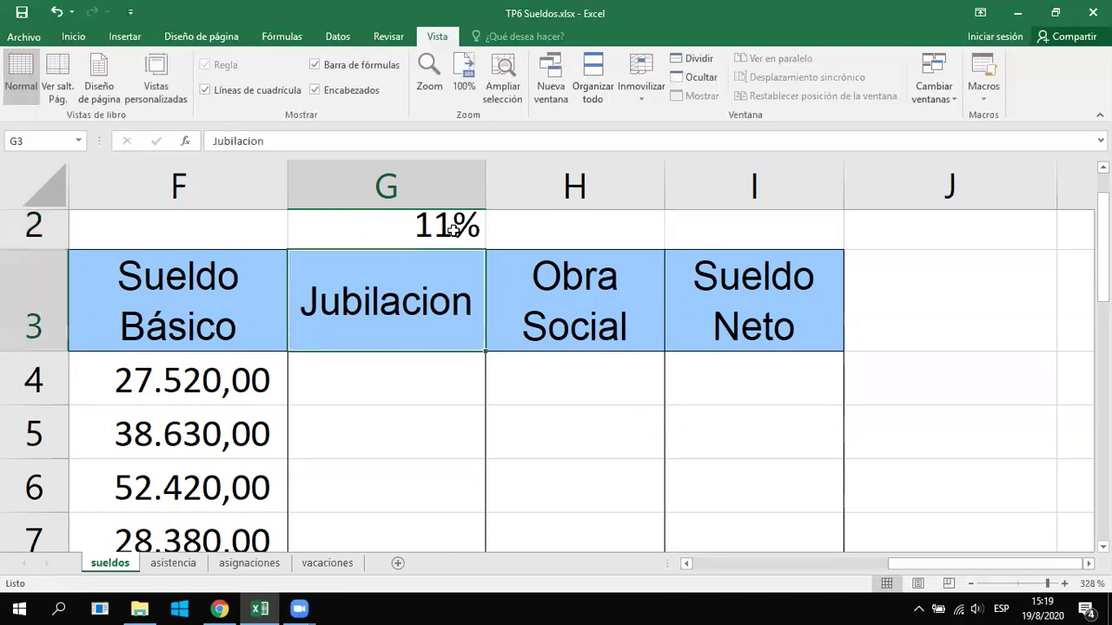
{"action": "left_click", "coordinate": [536, 232]}
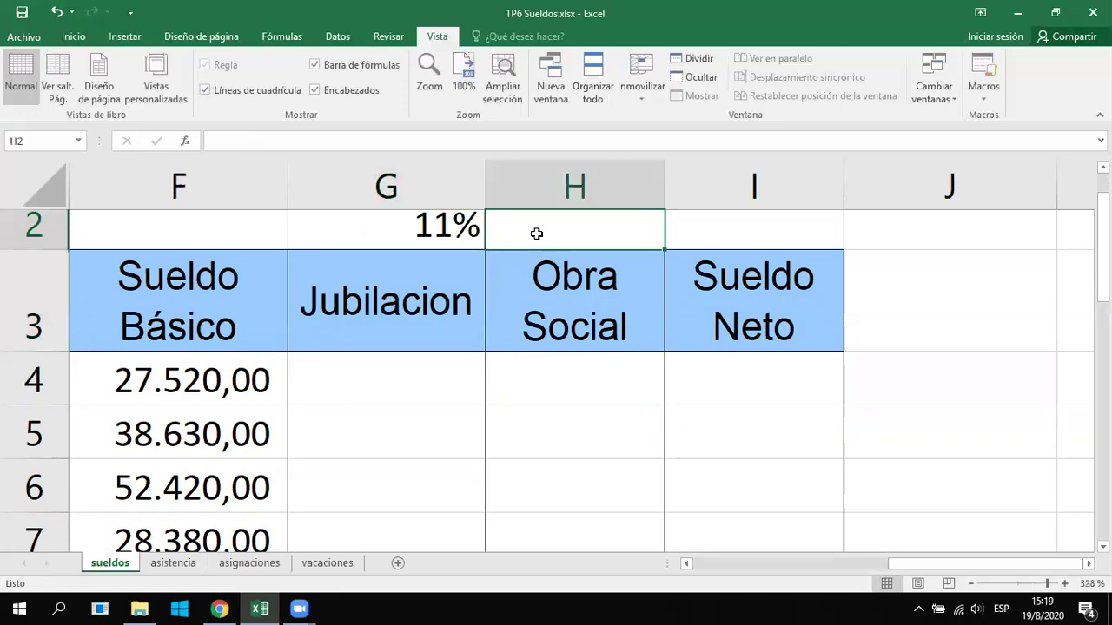
{"action": "type", "text": "5"}
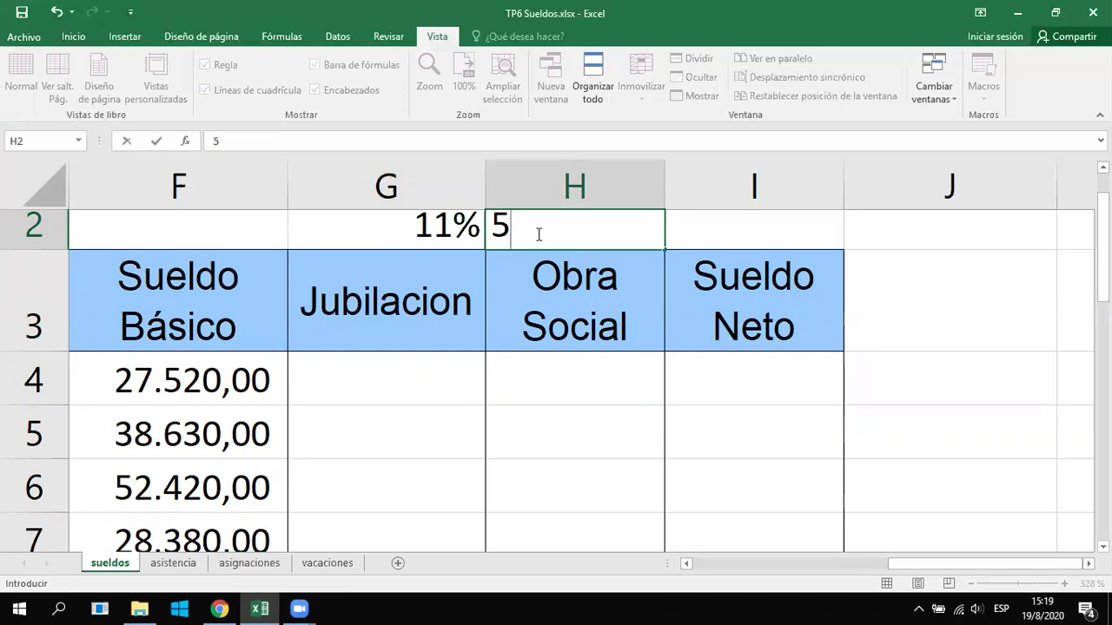
{"action": "type", "text": "%"}
{"action": "key", "text": "Return"}
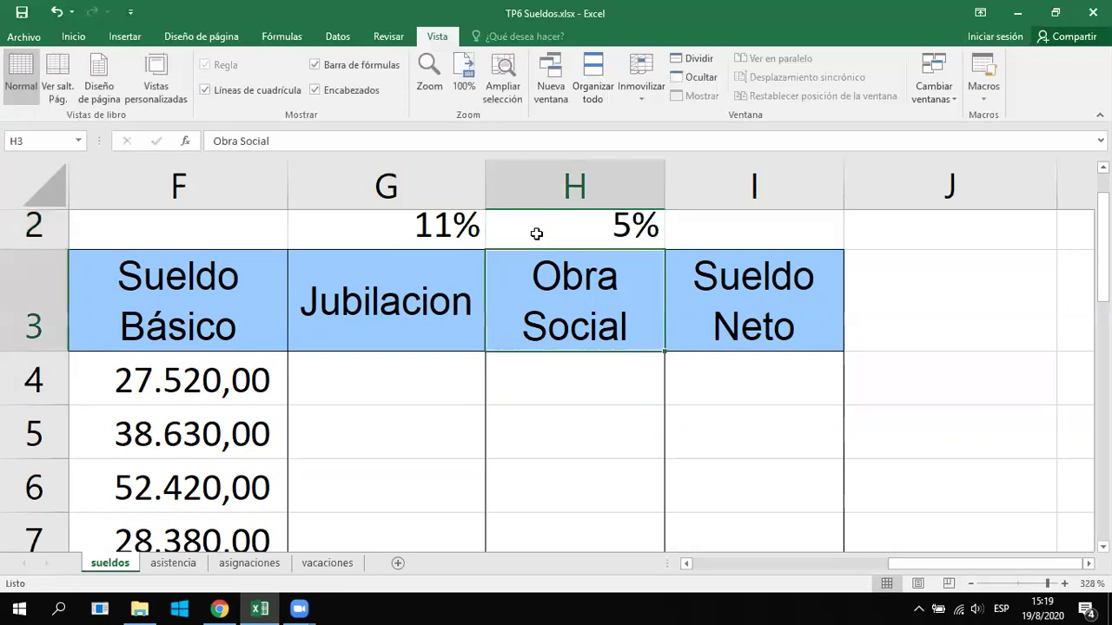
Enter the formula =F4*G2 in G4 to calculate the first employee's Jubilacion from the Sueldo Básico
{"action": "left_click", "coordinate": [313, 379]}
{"action": "left_click", "coordinate": [212, 380]}
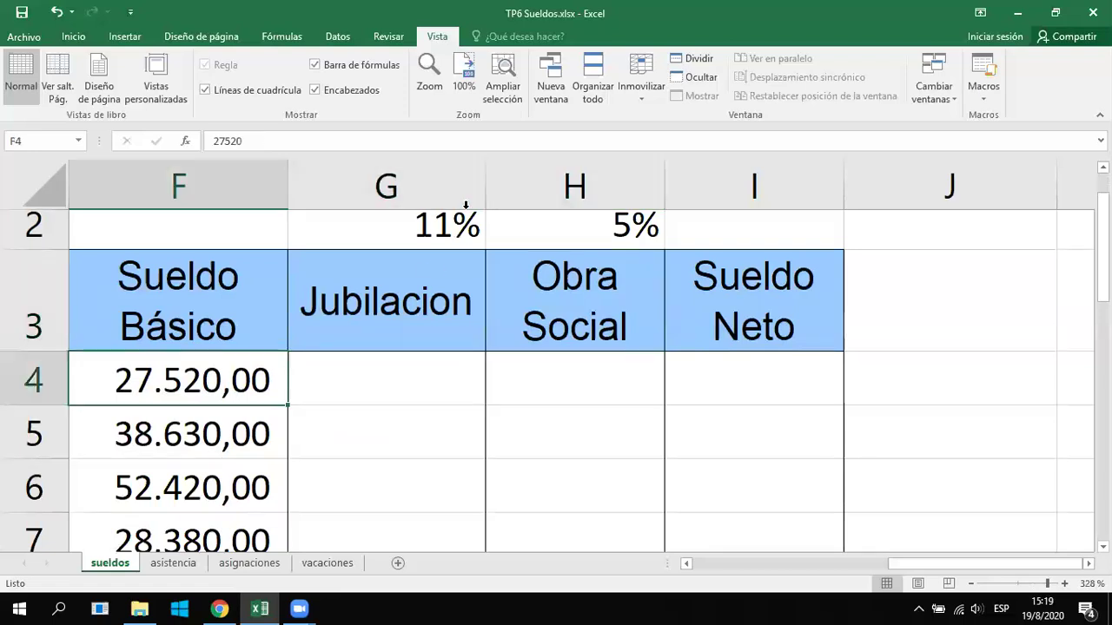
{"action": "left_click", "coordinate": [437, 228]}
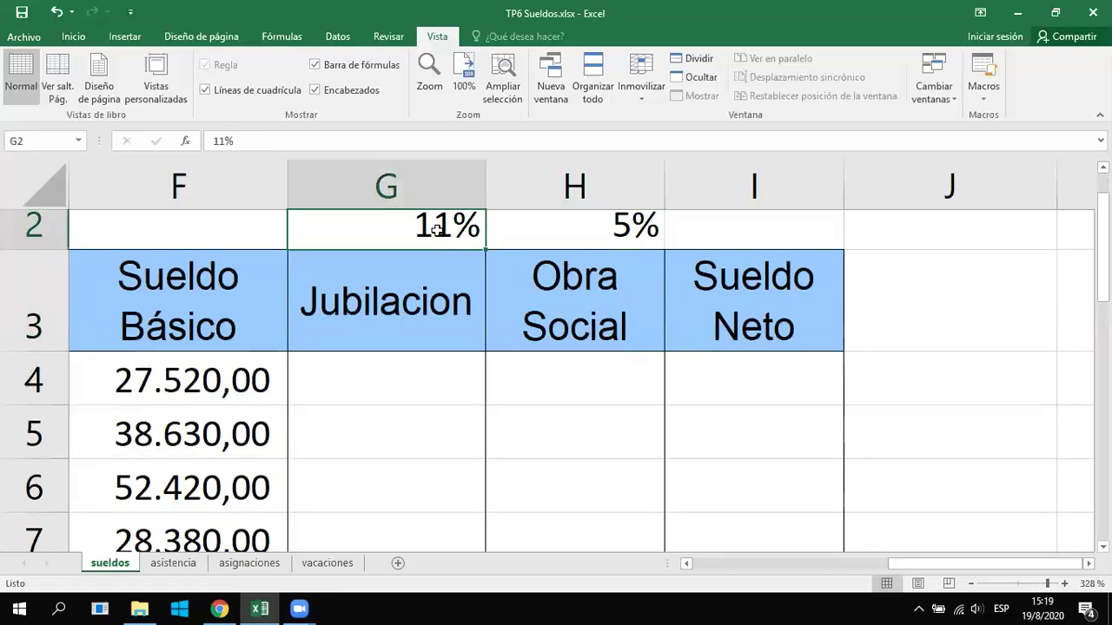
{"action": "left_click", "coordinate": [401, 377]}
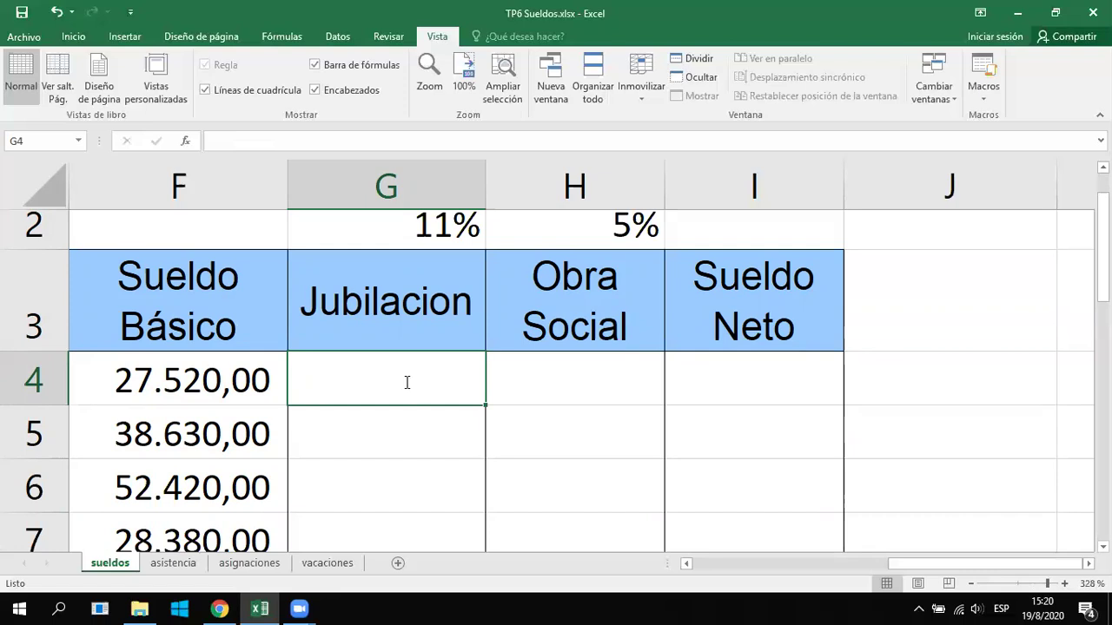
{"action": "type", "text": "="}
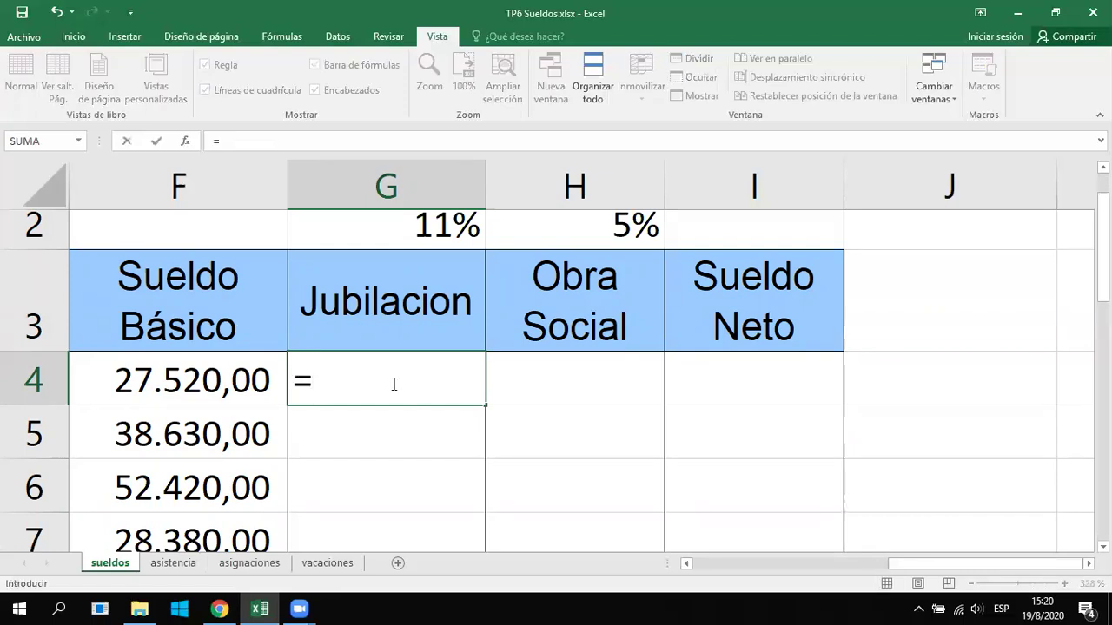
{"action": "left_click", "coordinate": [199, 381]}
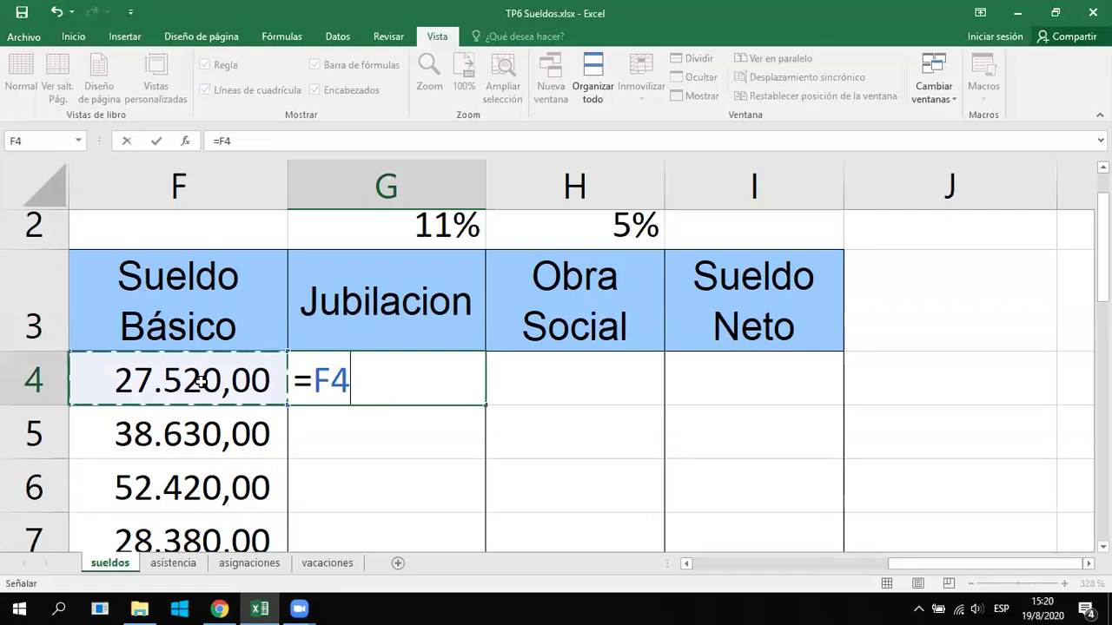
{"action": "type", "text": "*"}
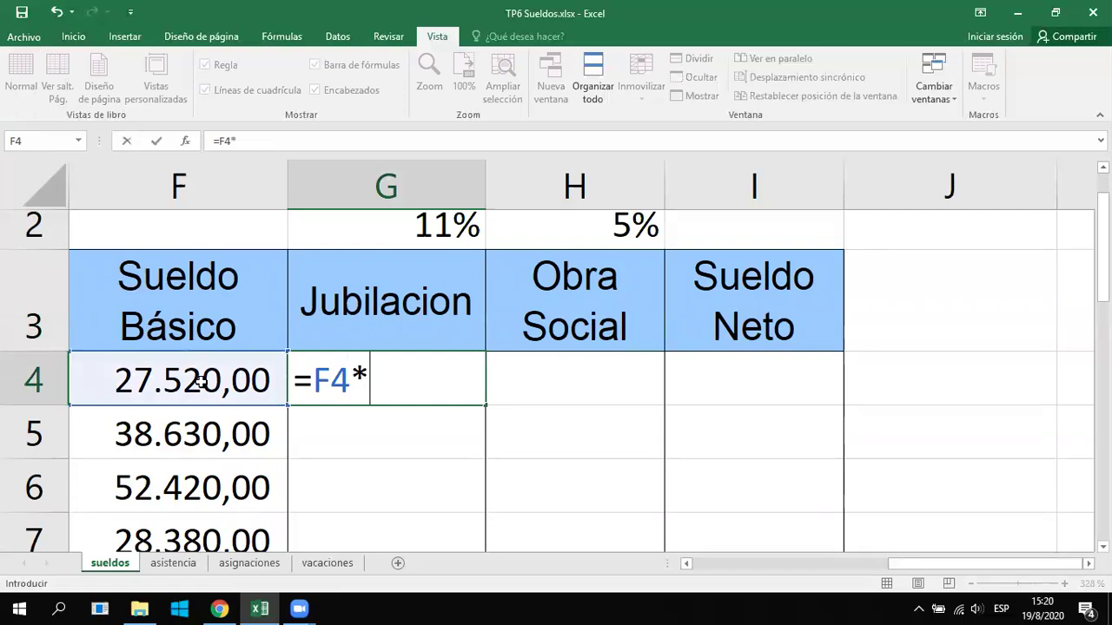
{"action": "left_click", "coordinate": [381, 225]}
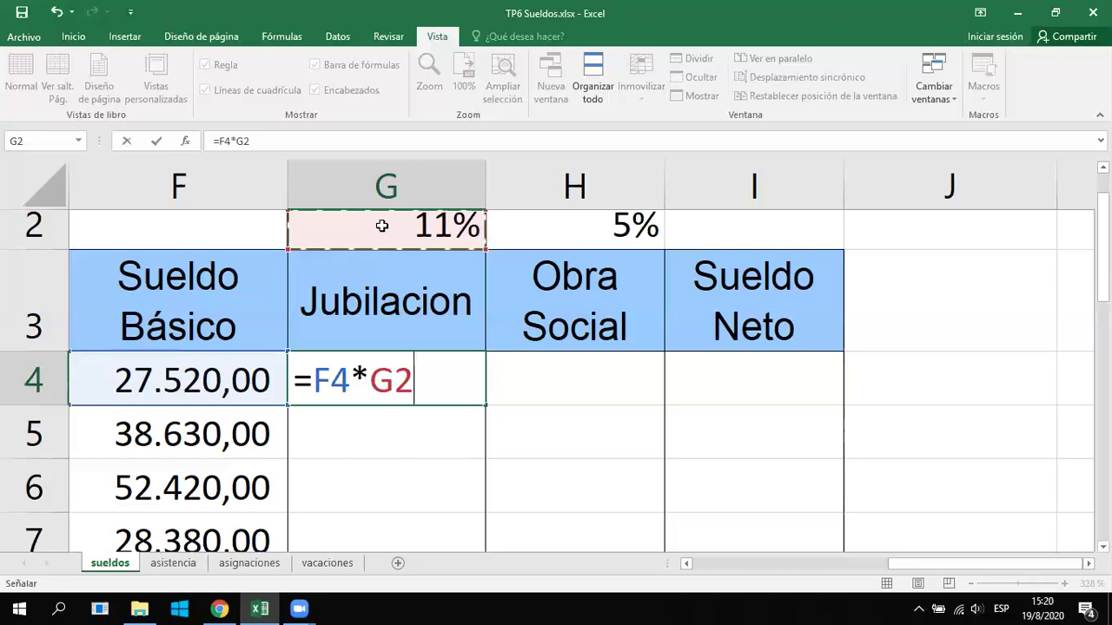
{"action": "key", "text": "Return"}
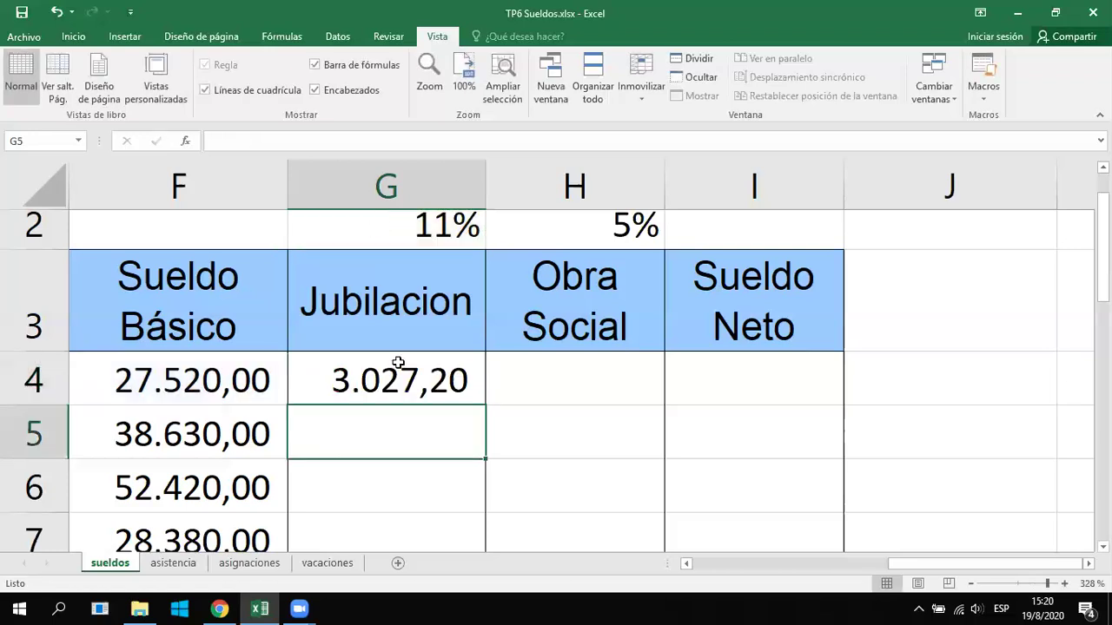
Edit the formula in G4 to make the rate reference absolute, as =F4*$G$2
{"action": "double_click", "coordinate": [403, 392]}
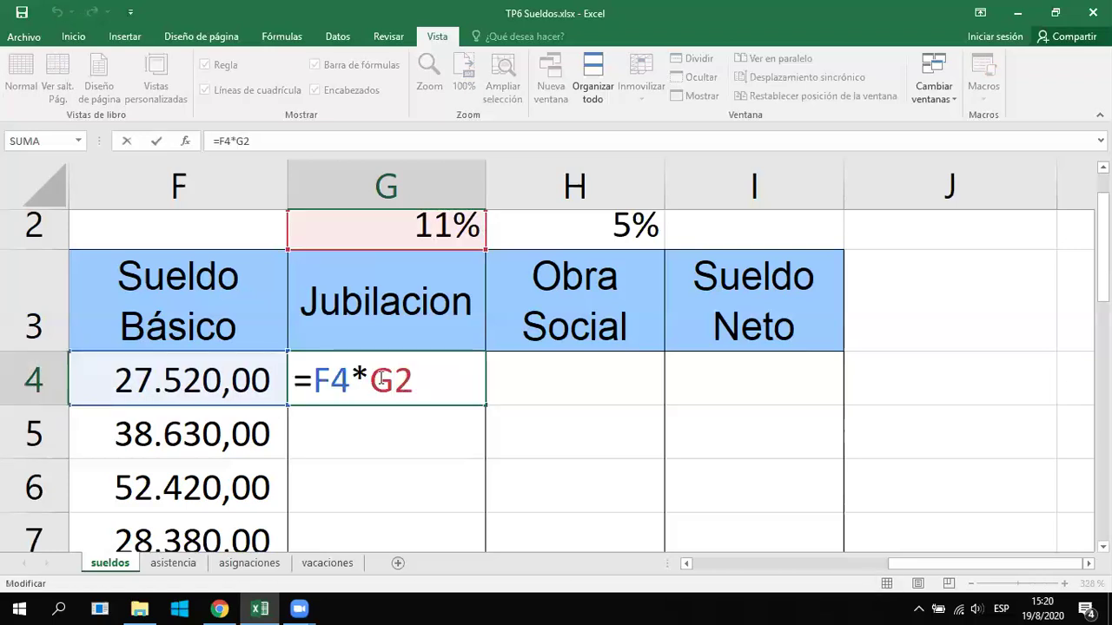
{"action": "left_click", "coordinate": [370, 378]}
{"action": "type", "text": "$"}
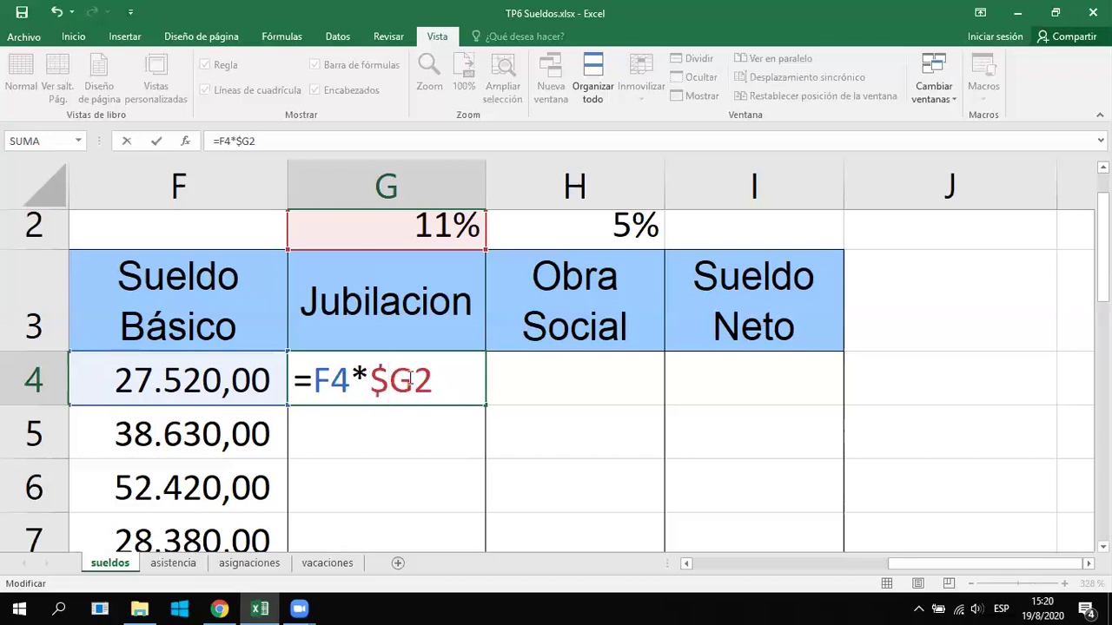
{"action": "left_click", "coordinate": [413, 380]}
{"action": "type", "text": "$"}
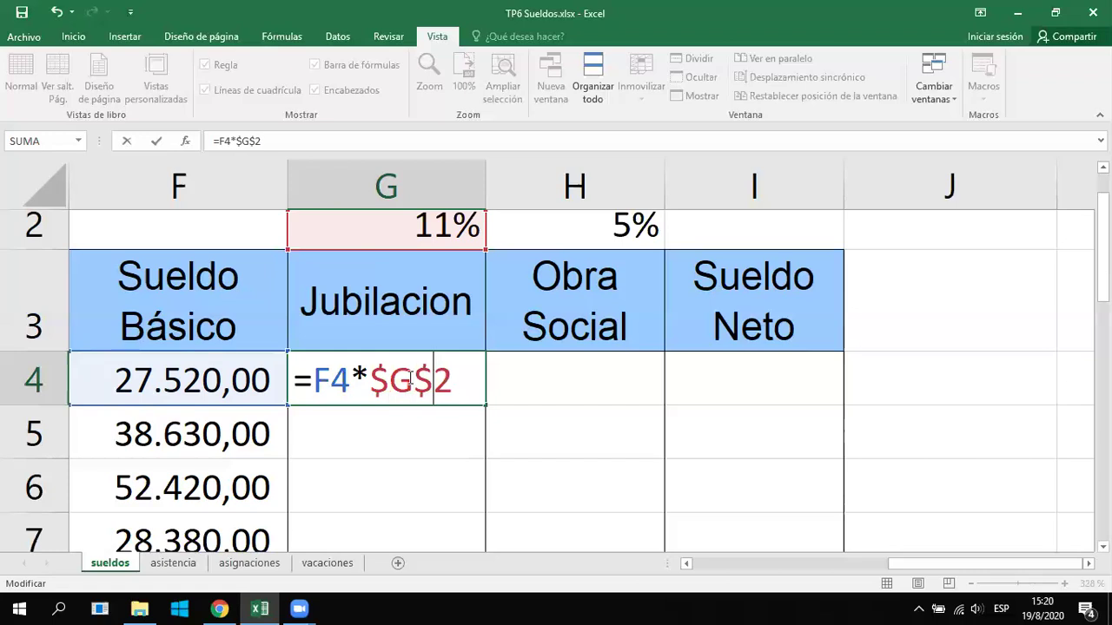
Remove the column lock from the rate reference in G4 so the formula reads =F4*G$2
{"action": "left_click", "coordinate": [469, 371]}
{"action": "left_click_drag", "start_coordinate": [370, 380], "coordinate": [388, 381]}
{"action": "key", "text": "BackSpace"}
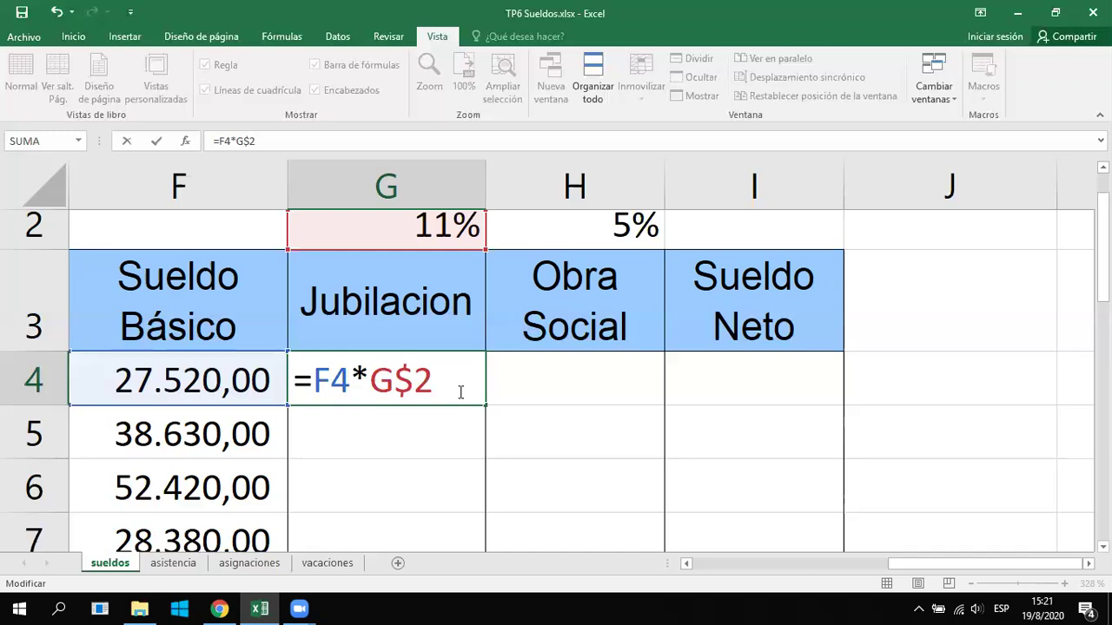
{"action": "key", "text": "Return"}
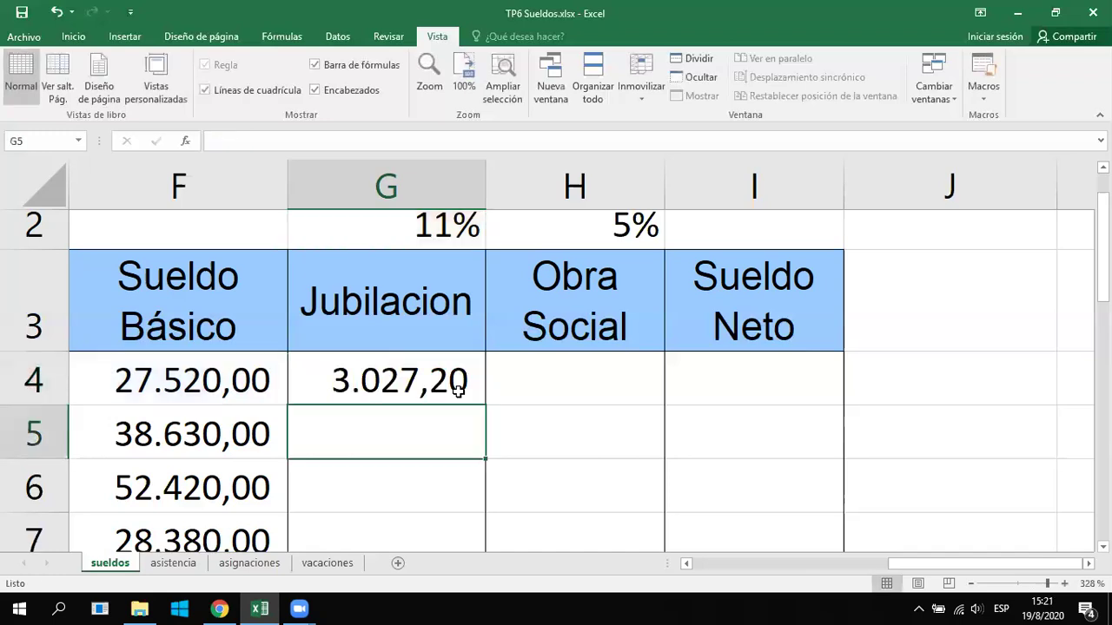
Fill the G4 formula down the Jubilacion column for all employees and select cell H4 under Obra Social
{"action": "left_click", "coordinate": [484, 404]}
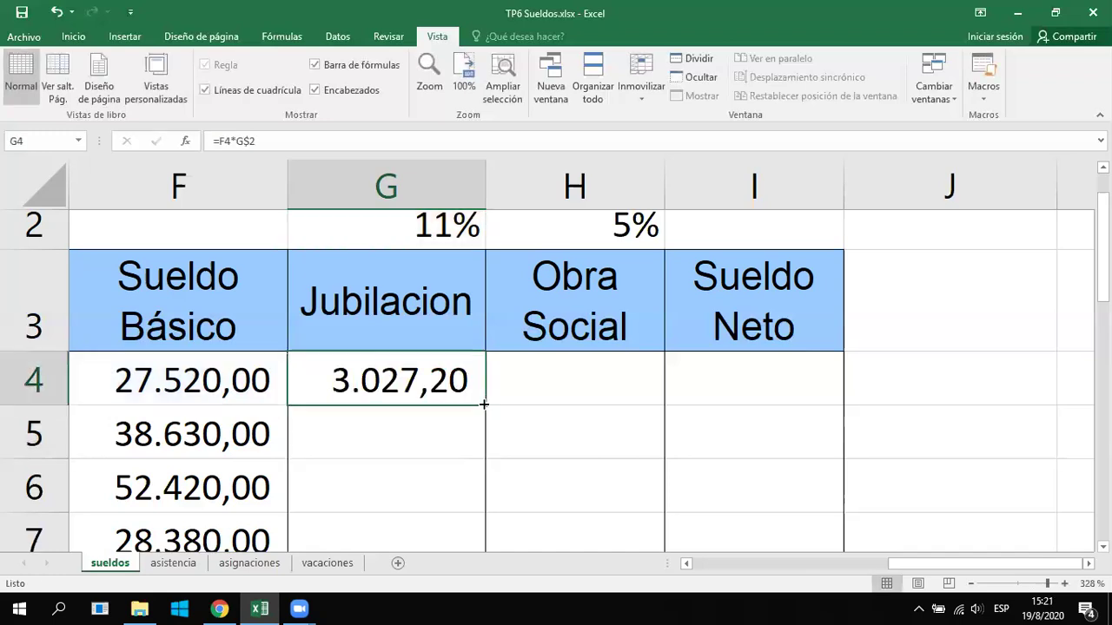
{"action": "left_click_drag", "start_coordinate": [484, 405], "coordinate": [565, 394]}
{"action": "scroll", "coordinate": [563, 403], "scroll_direction": "up", "scroll_amount": 4}
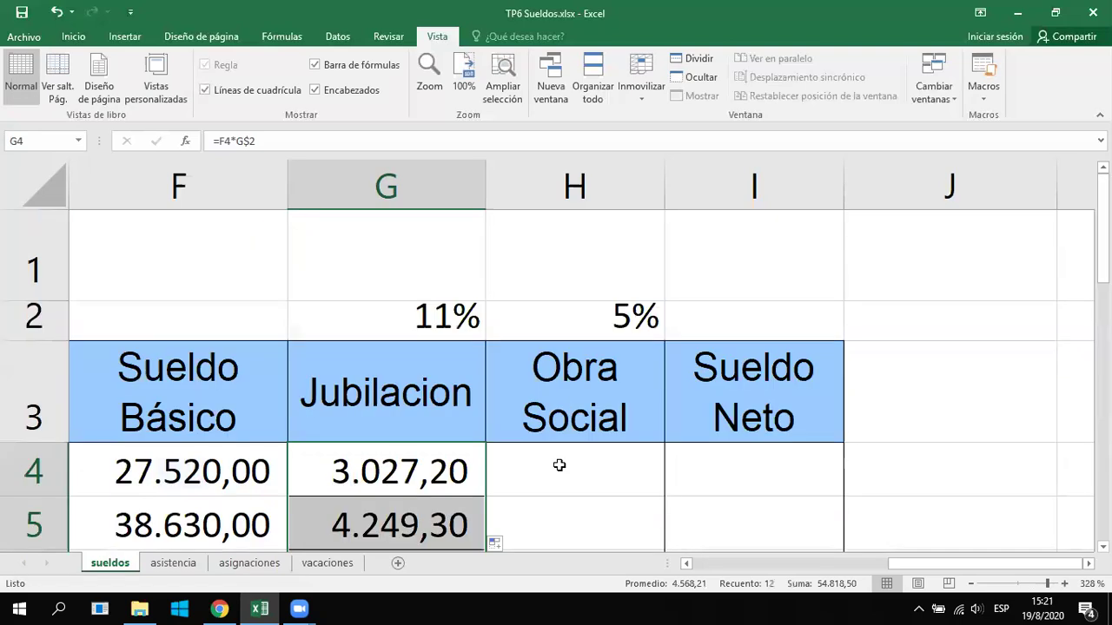
{"action": "left_click", "coordinate": [550, 466]}
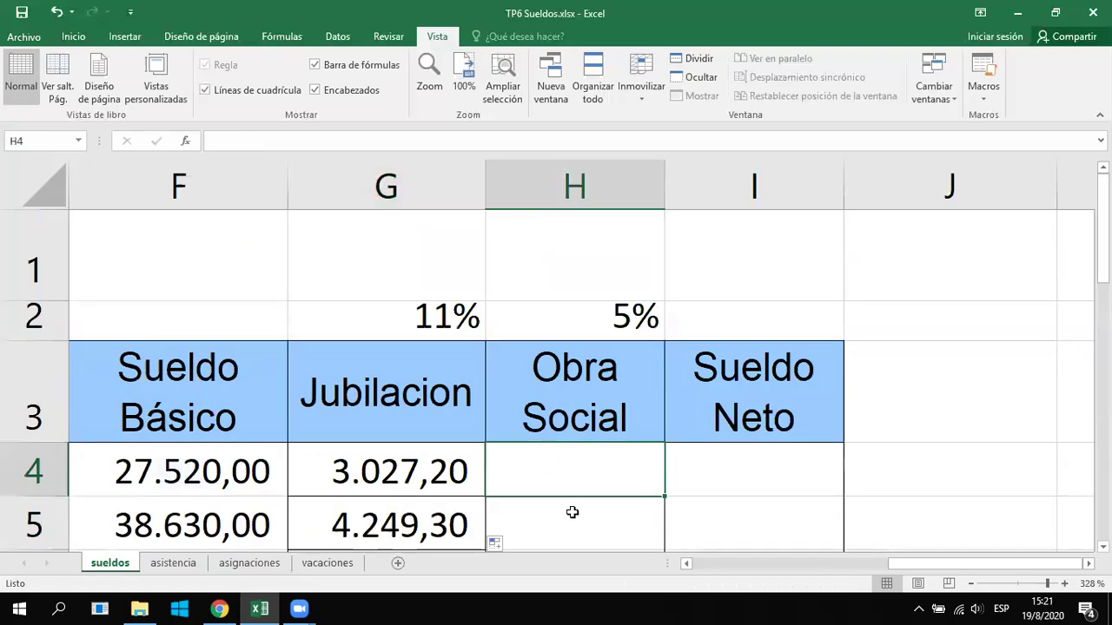
Set the Obra Social rate in H2 to 4,5%
{"action": "left_click", "coordinate": [613, 318]}
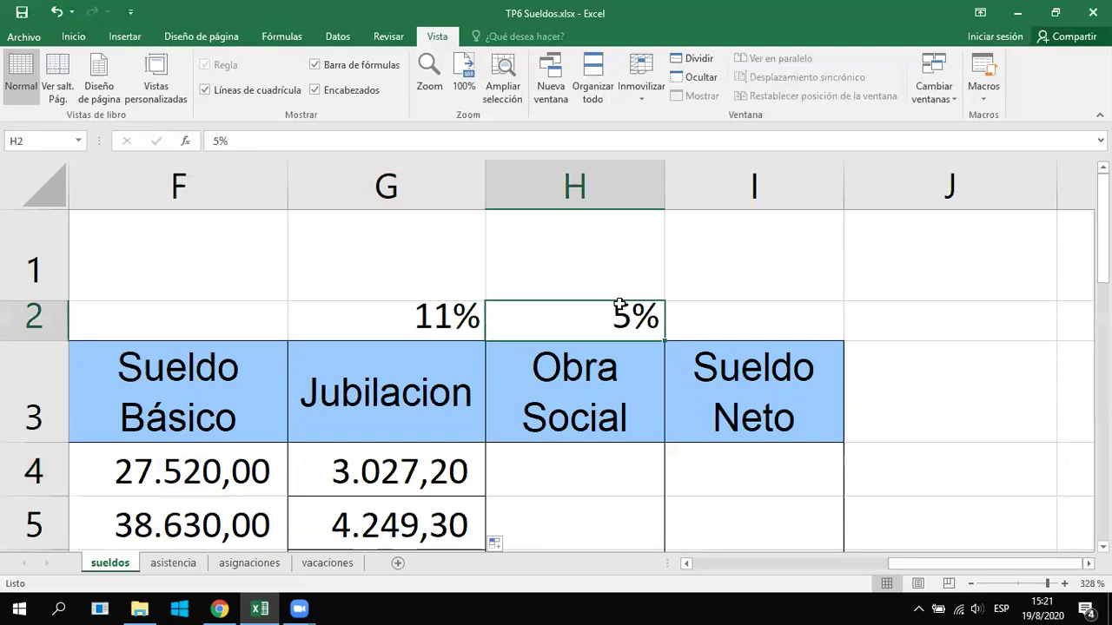
{"action": "double_click", "coordinate": [619, 321]}
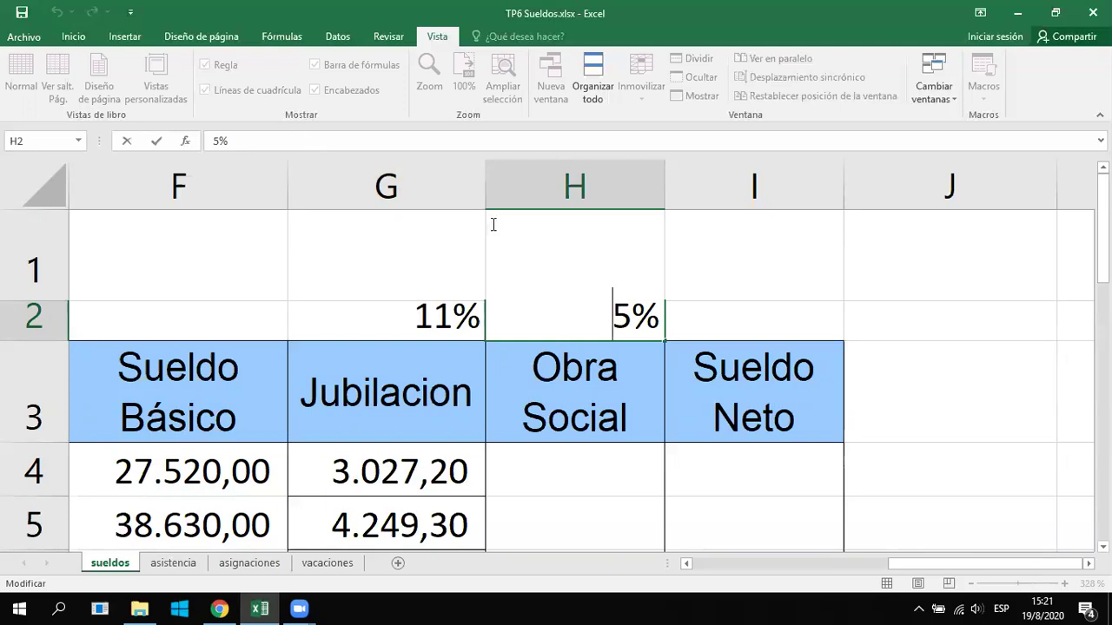
{"action": "type", "text": "4,"}
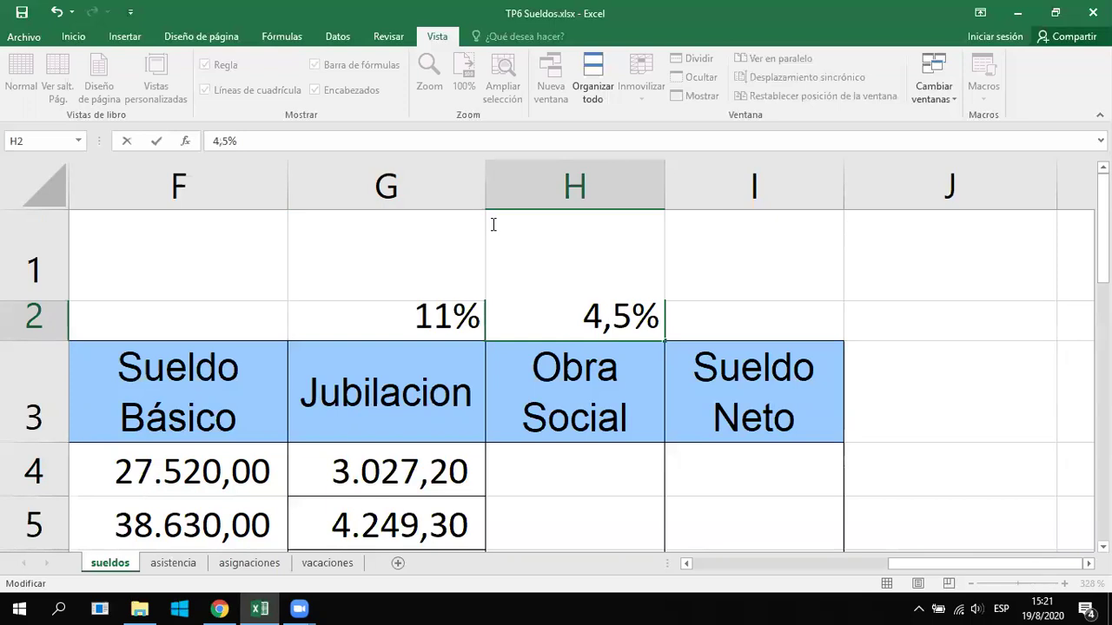
{"action": "key", "text": "Return"}
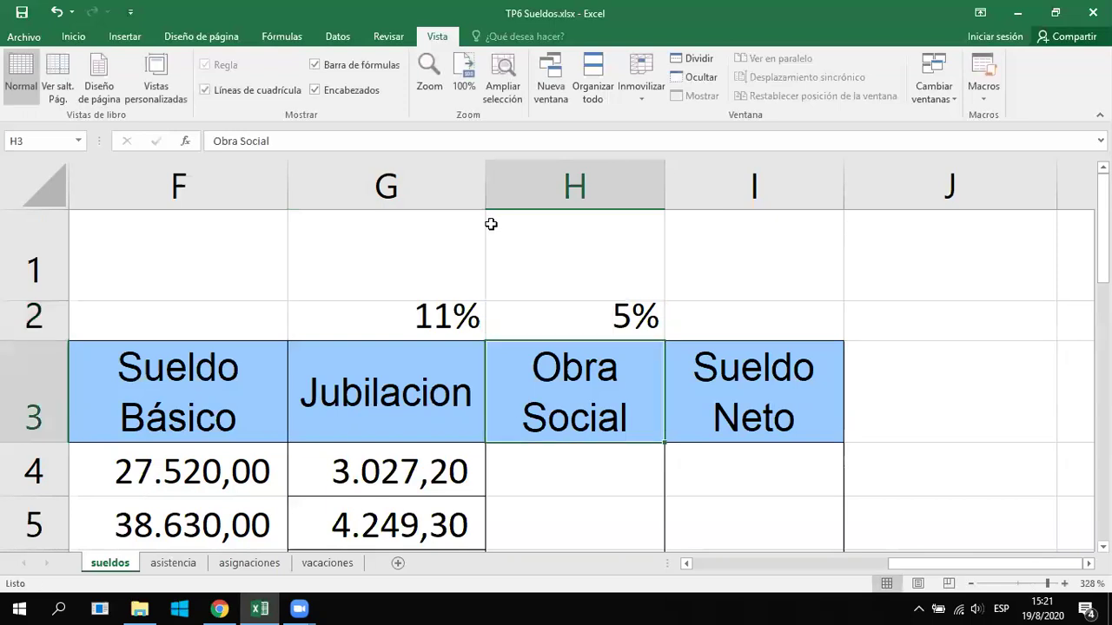
{"action": "double_click", "coordinate": [610, 317]}
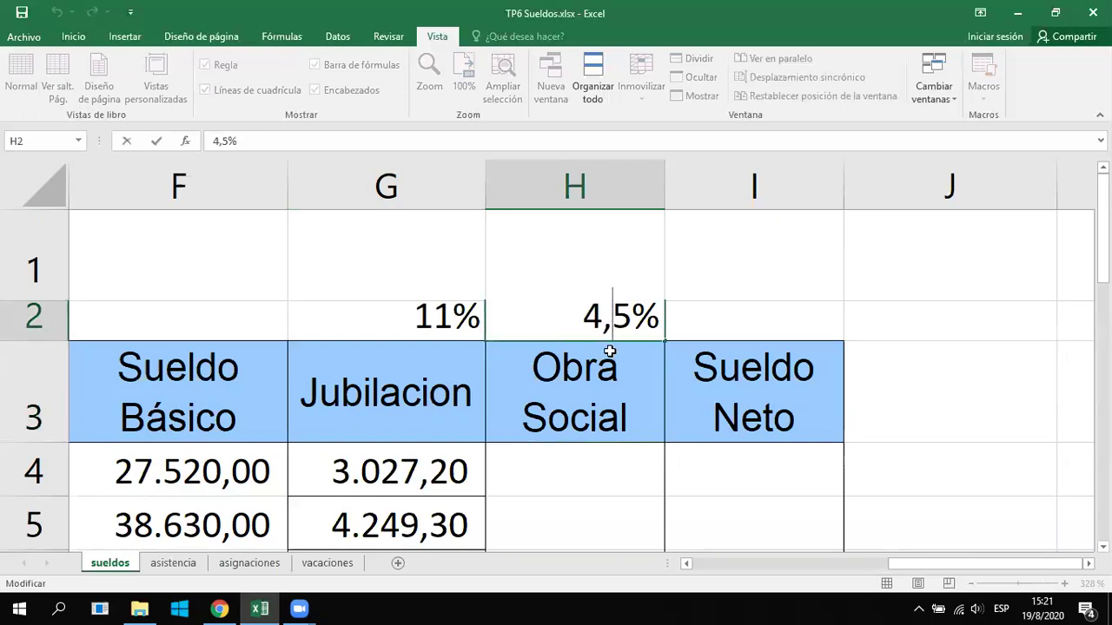
{"action": "key", "text": "Return"}
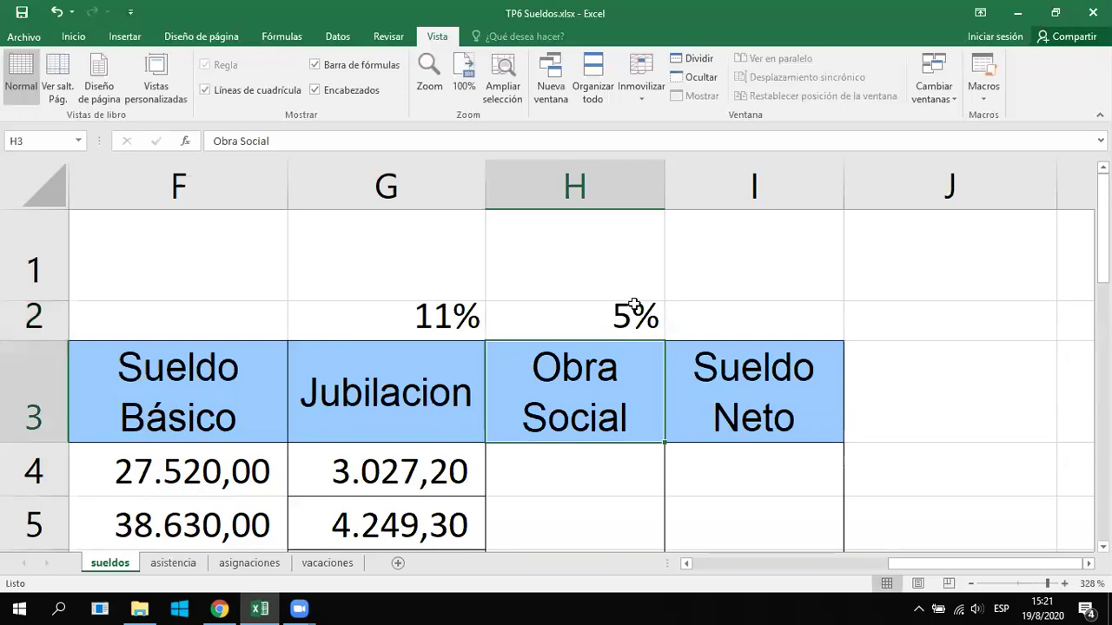
Display the Obra Social percentage in H2 with one decimal place
{"action": "key", "text": "Up"}
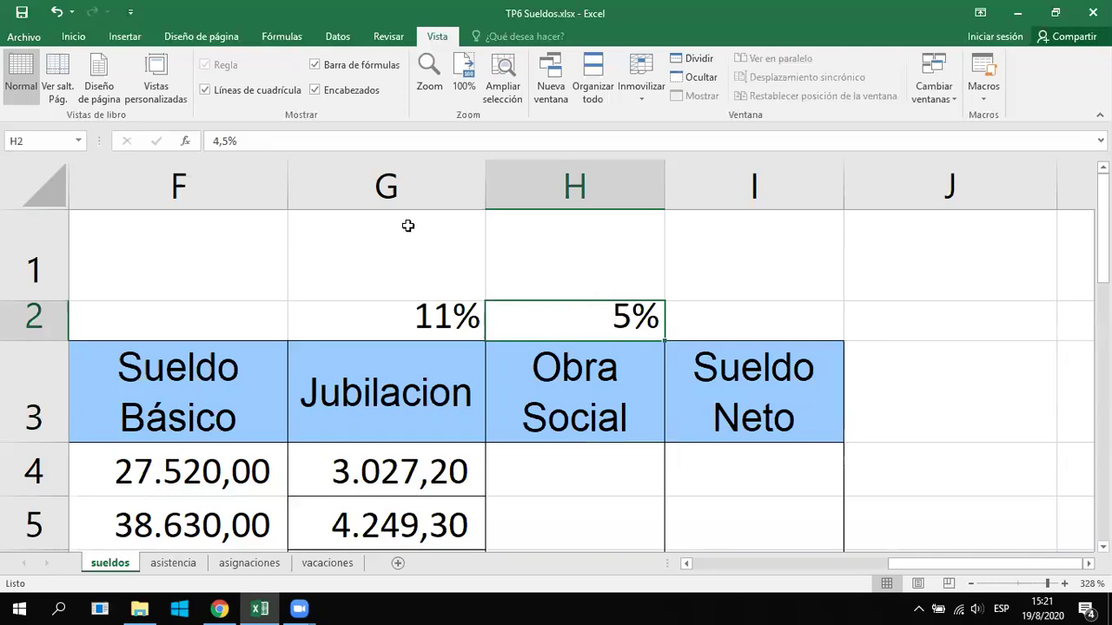
{"action": "left_click", "coordinate": [78, 37]}
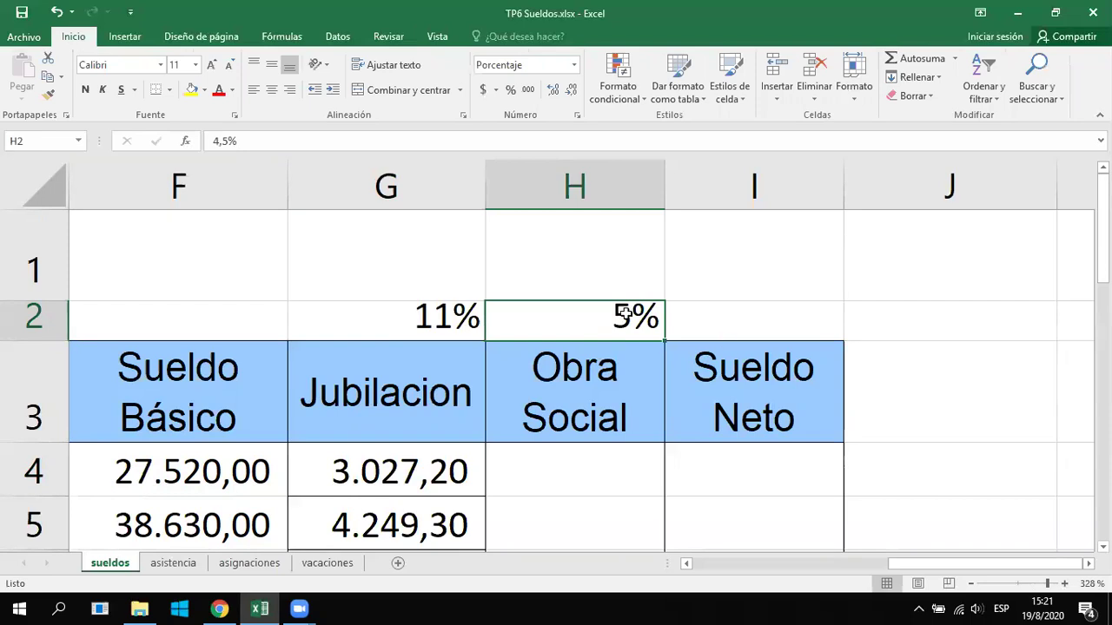
{"action": "left_click", "coordinate": [554, 93]}
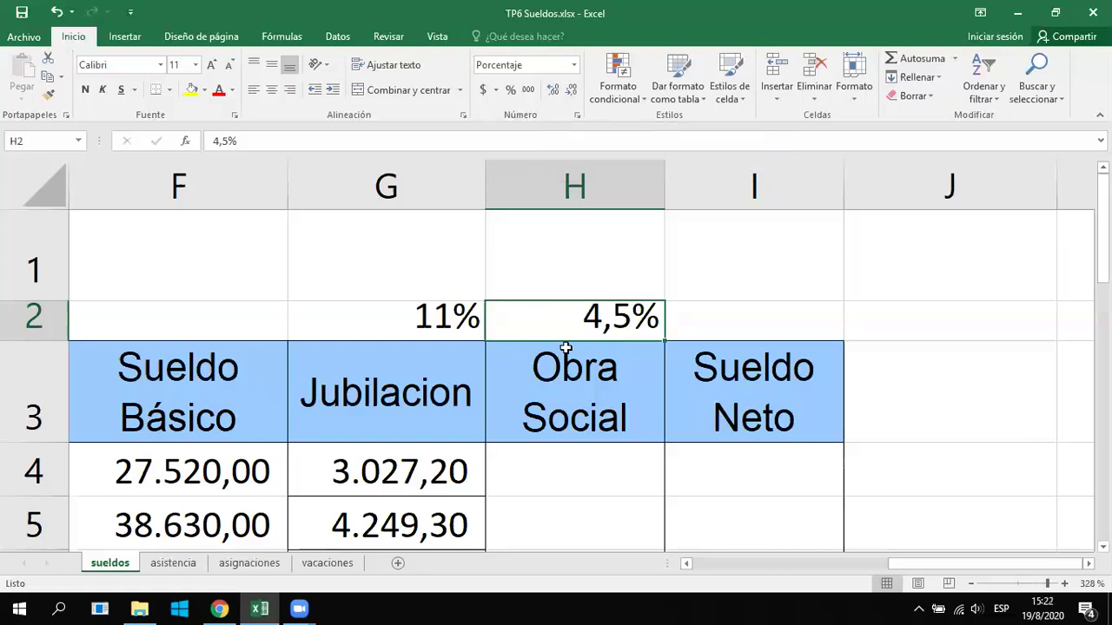
Enter the formula =F4*H$2 in H4 to calculate the first employee's Obra Social with the rate row locked
{"action": "left_click", "coordinate": [570, 476]}
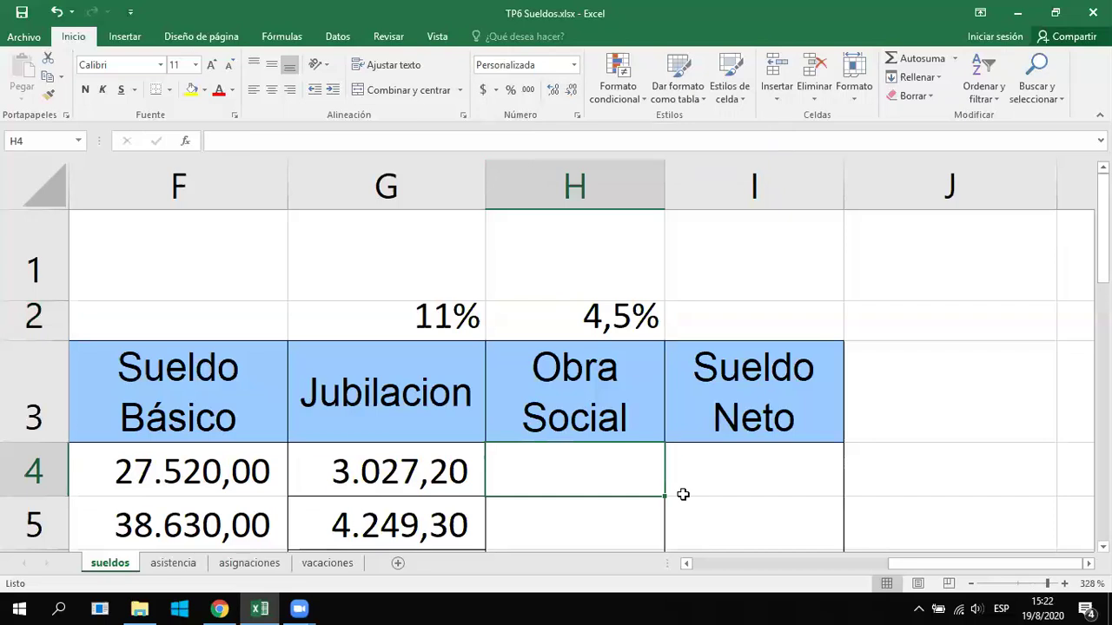
{"action": "left_click", "coordinate": [608, 307]}
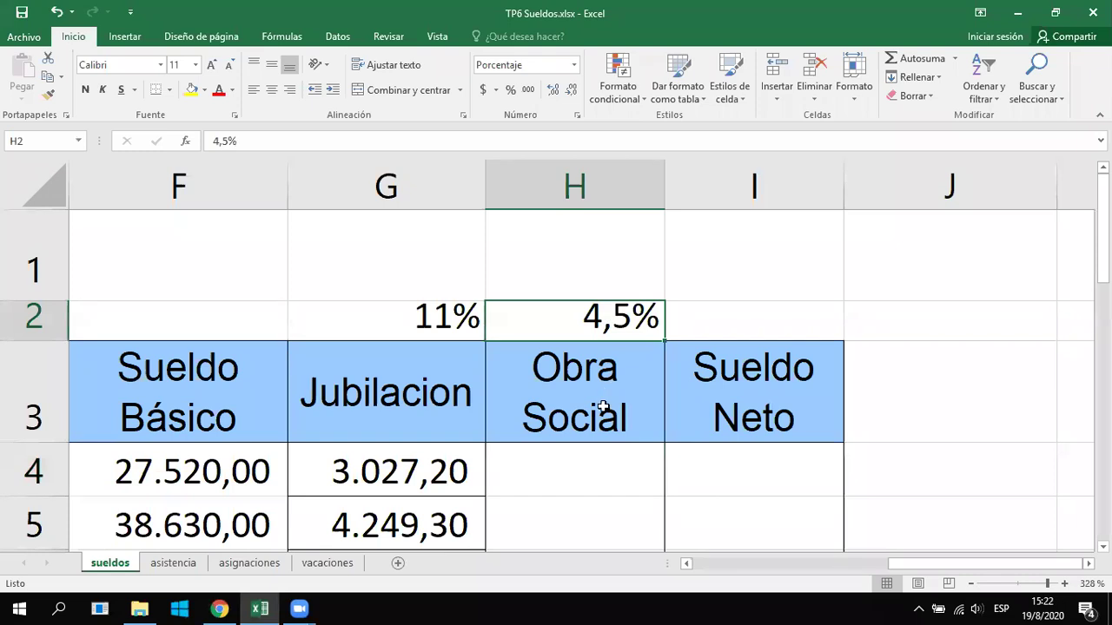
{"action": "left_click", "coordinate": [519, 474]}
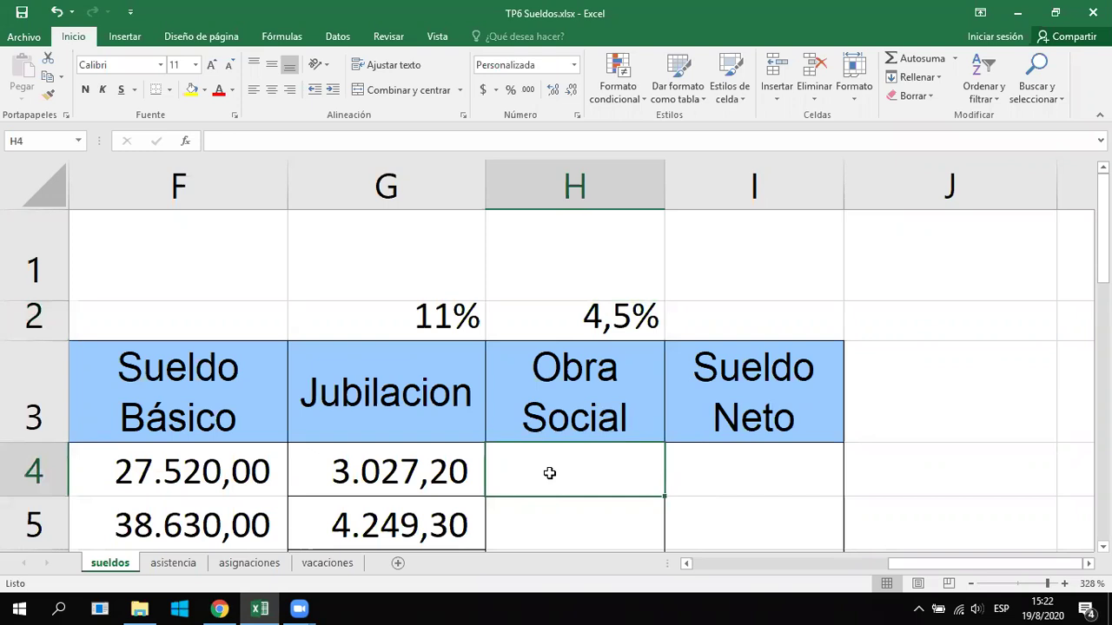
{"action": "type", "text": "="}
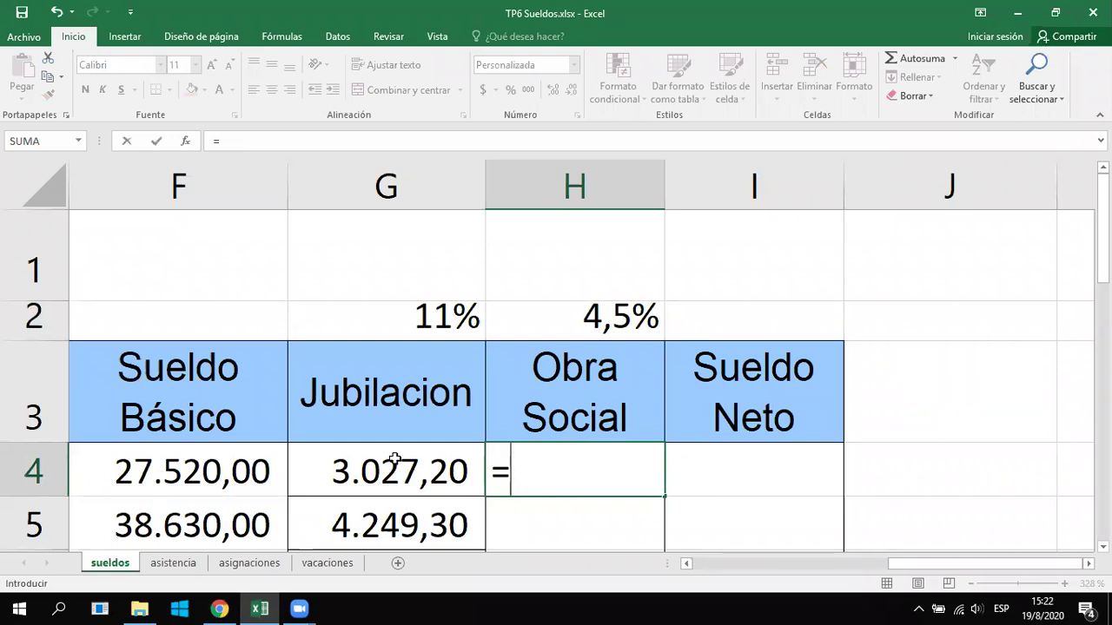
{"action": "left_click", "coordinate": [199, 466]}
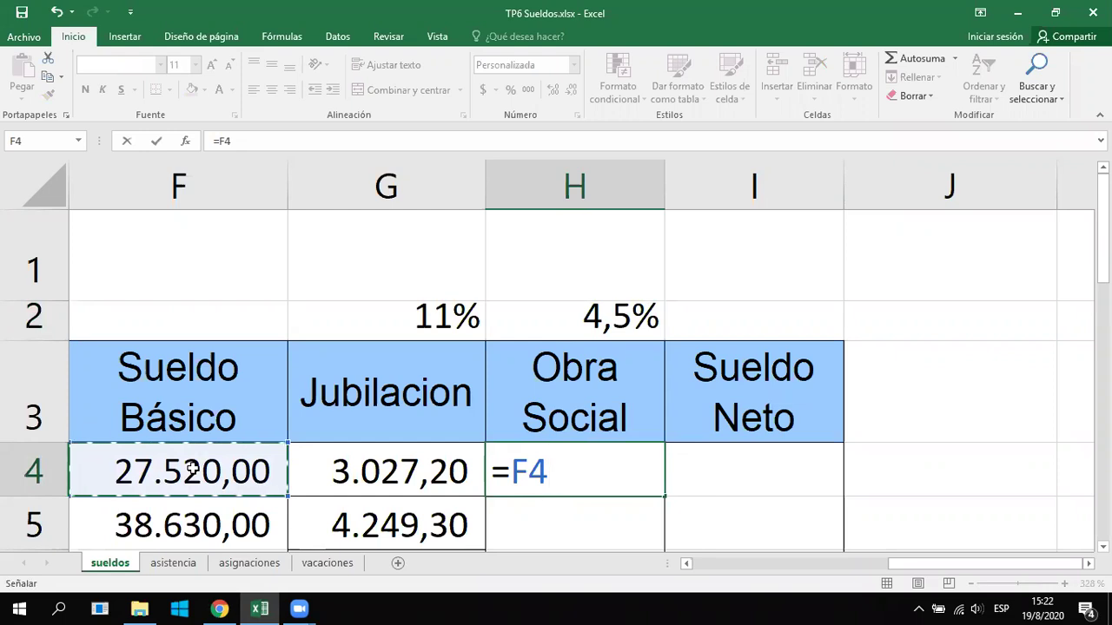
{"action": "type", "text": "*"}
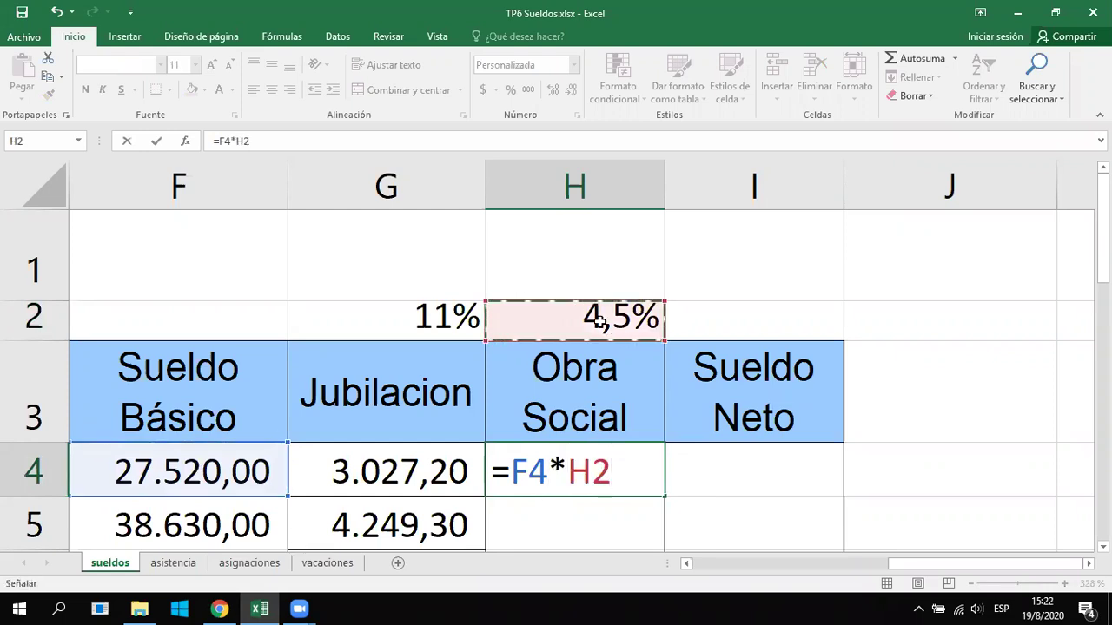
{"action": "left_click", "coordinate": [594, 474]}
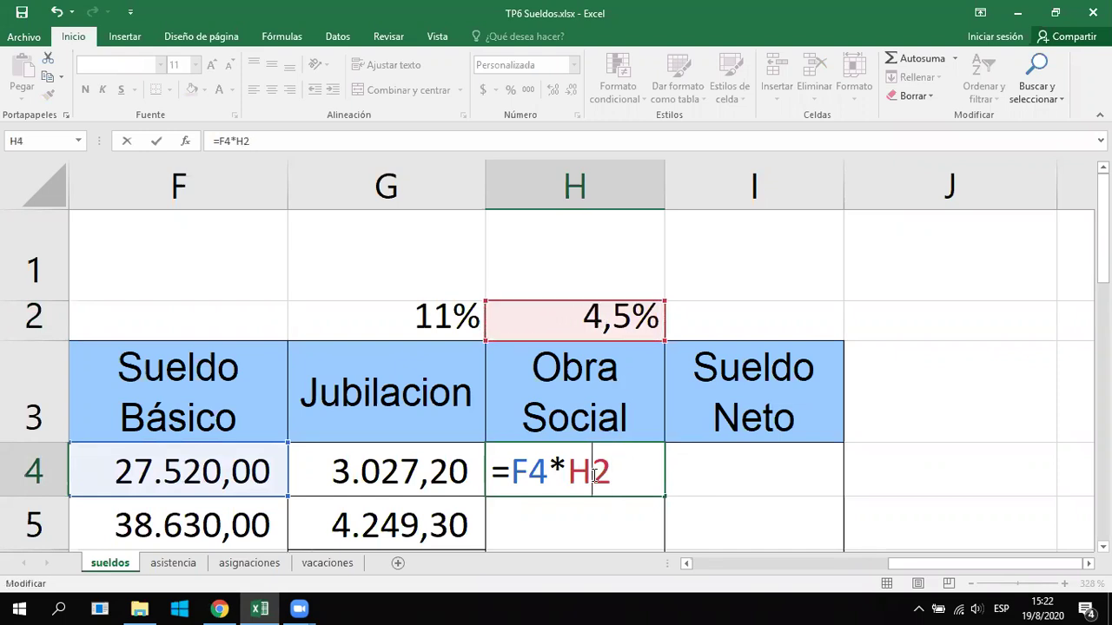
{"action": "type", "text": "$"}
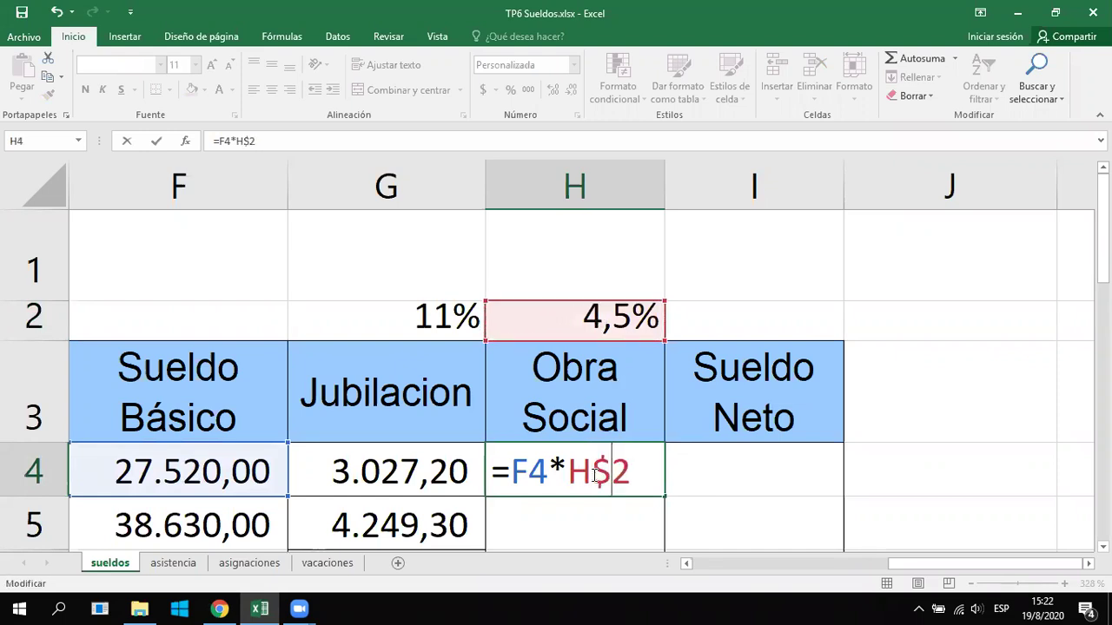
{"action": "key", "text": "Return"}
Fill the H4 formula down the Obra Social column to row 15
{"action": "left_click", "coordinate": [641, 471]}
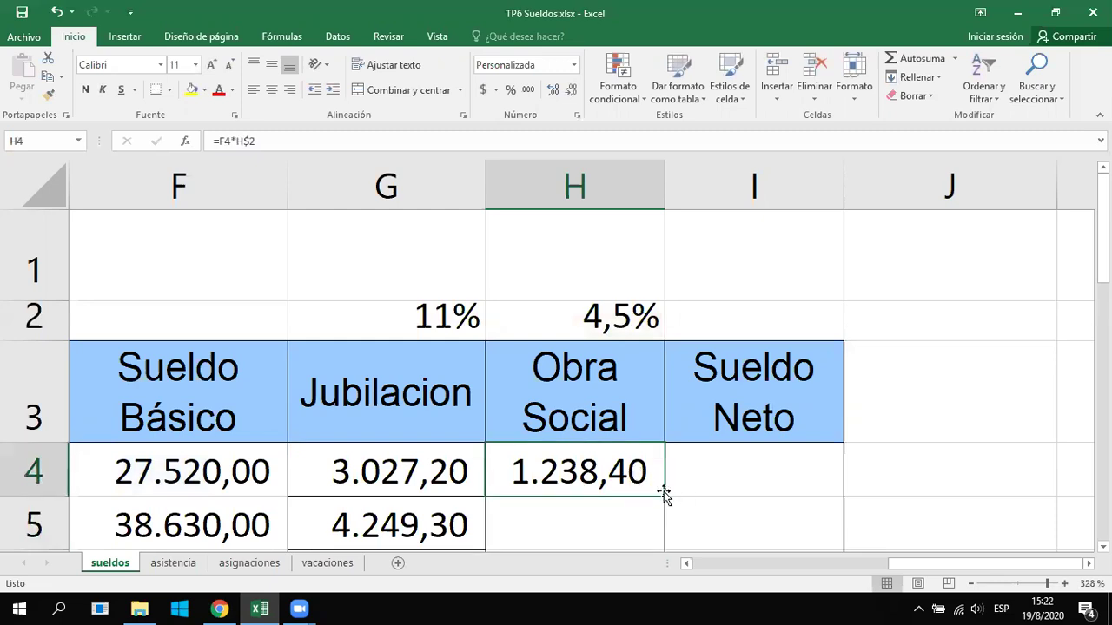
{"action": "left_click_drag", "start_coordinate": [665, 496], "coordinate": [673, 299]}
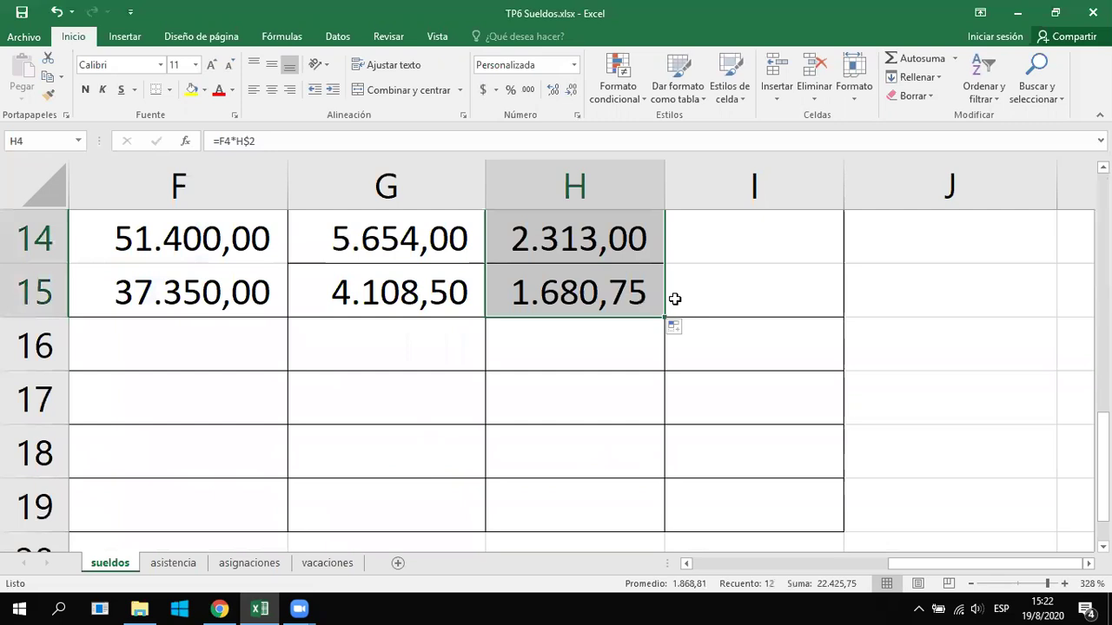
{"action": "scroll", "coordinate": [733, 459], "scroll_direction": "up", "scroll_amount": 5}
{"action": "left_click", "coordinate": [727, 472]}
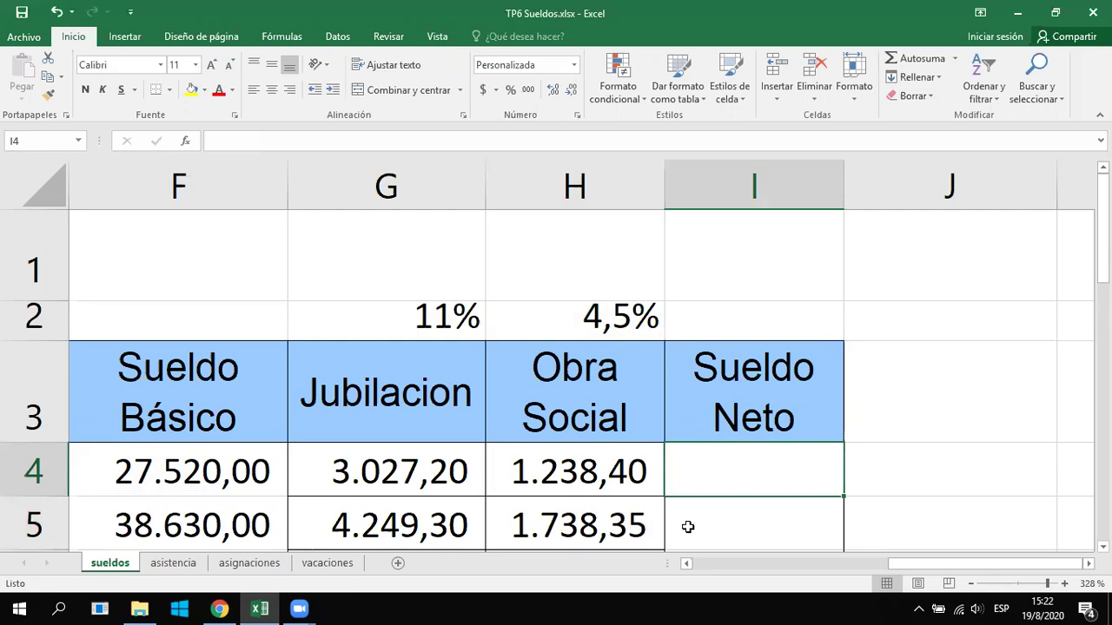
{"action": "double_click", "coordinate": [717, 475]}
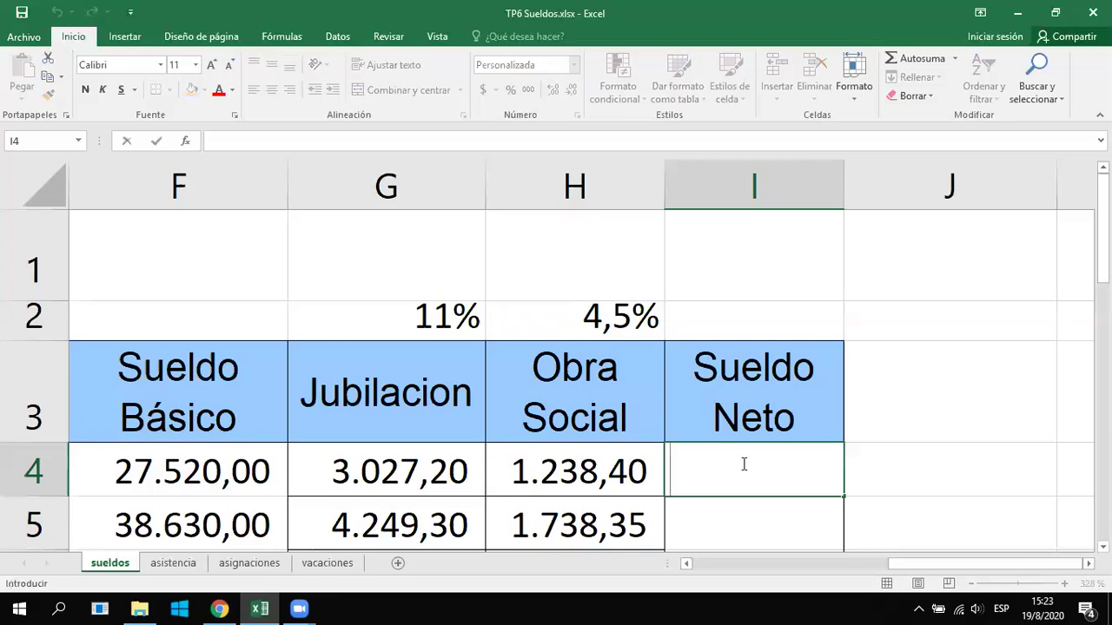
{"action": "type", "text": "="}
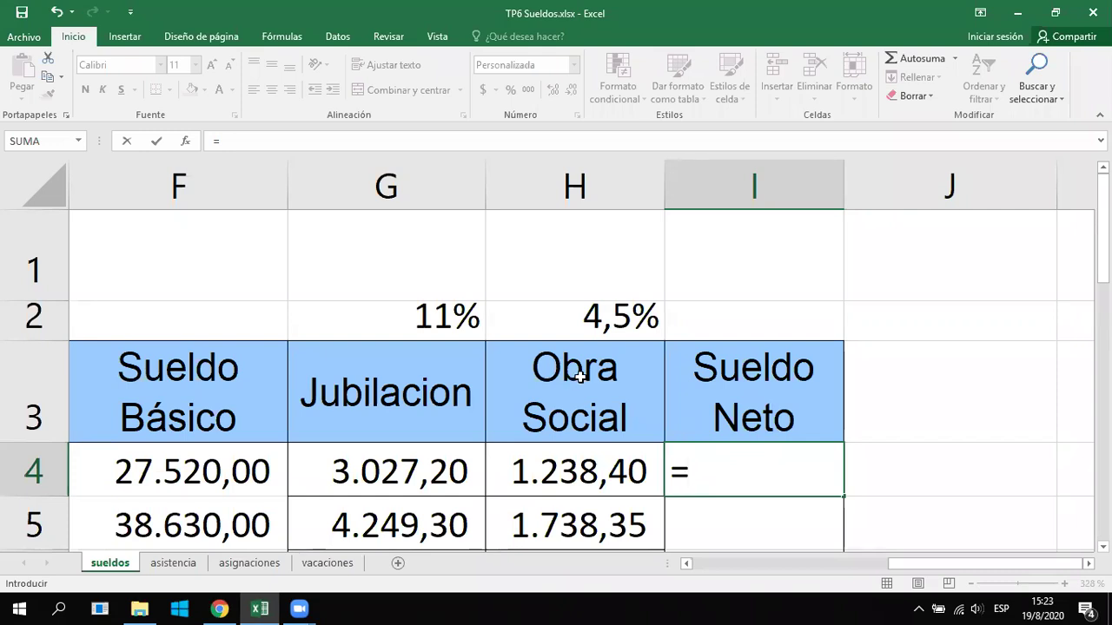
{"action": "key", "text": "Escape"}
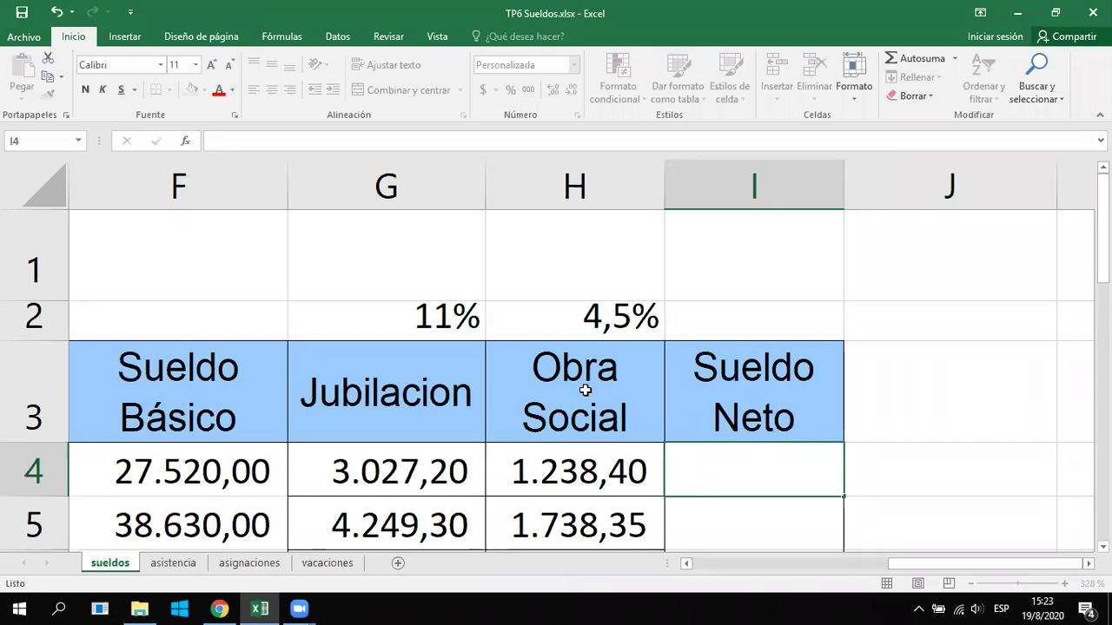
Change the fill of the Jubilacion and Obra Social header cells to light orange
{"action": "left_click_drag", "start_coordinate": [386, 392], "coordinate": [586, 390]}
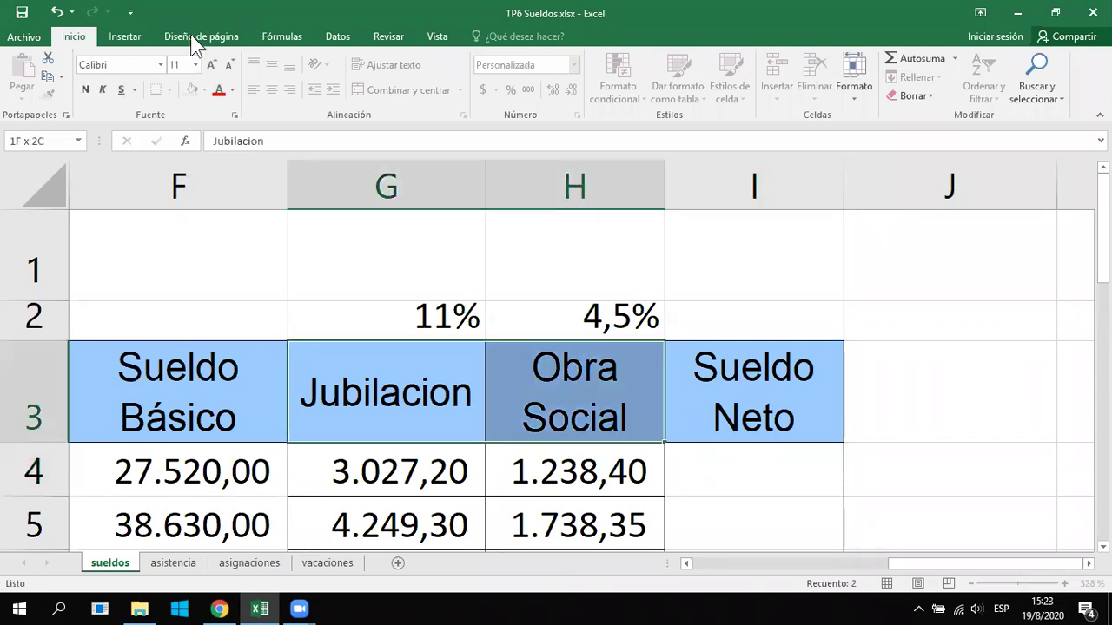
{"action": "left_click", "coordinate": [204, 90]}
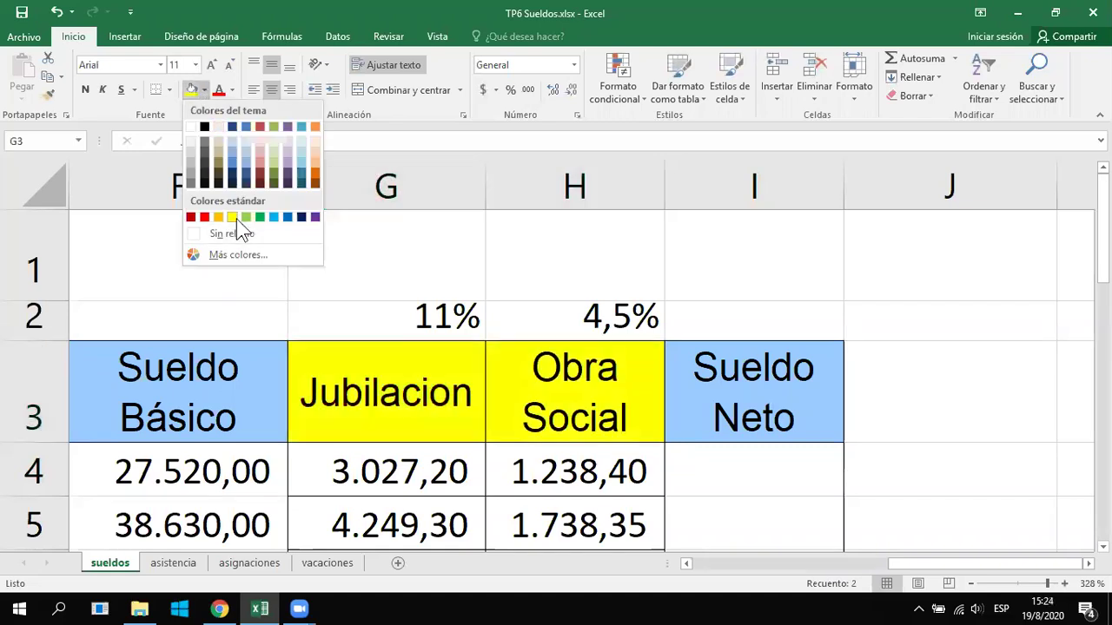
{"action": "left_click", "coordinate": [314, 163]}
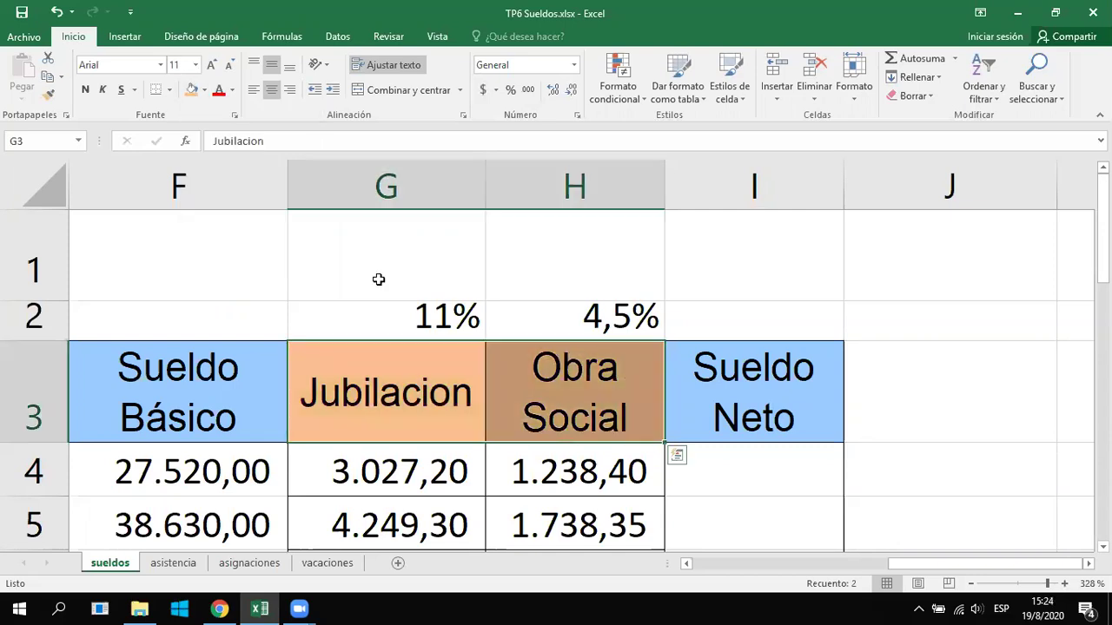
Enter the label "descuentos" in G1 above the Jubilacion rate
{"action": "left_click", "coordinate": [378, 274]}
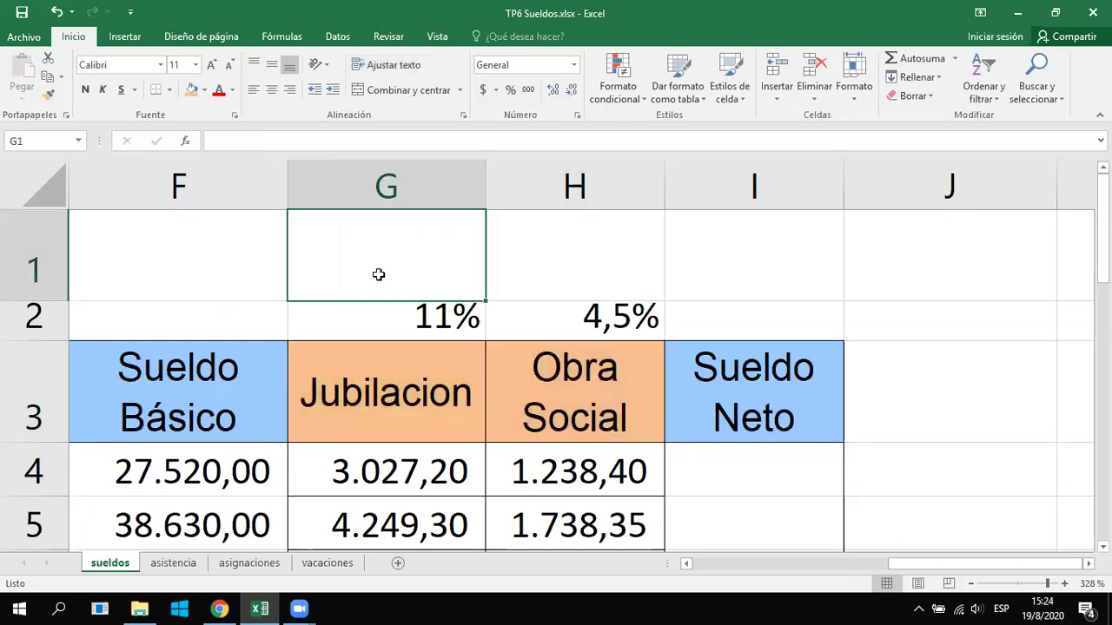
{"action": "type", "text": "des"}
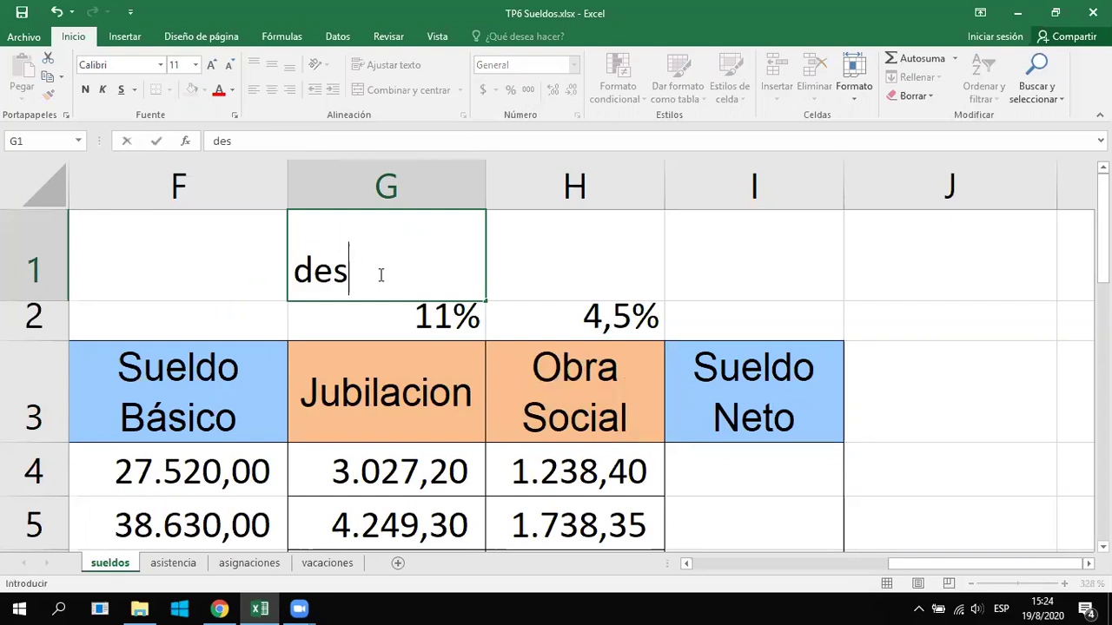
{"action": "type", "text": "cuent"}
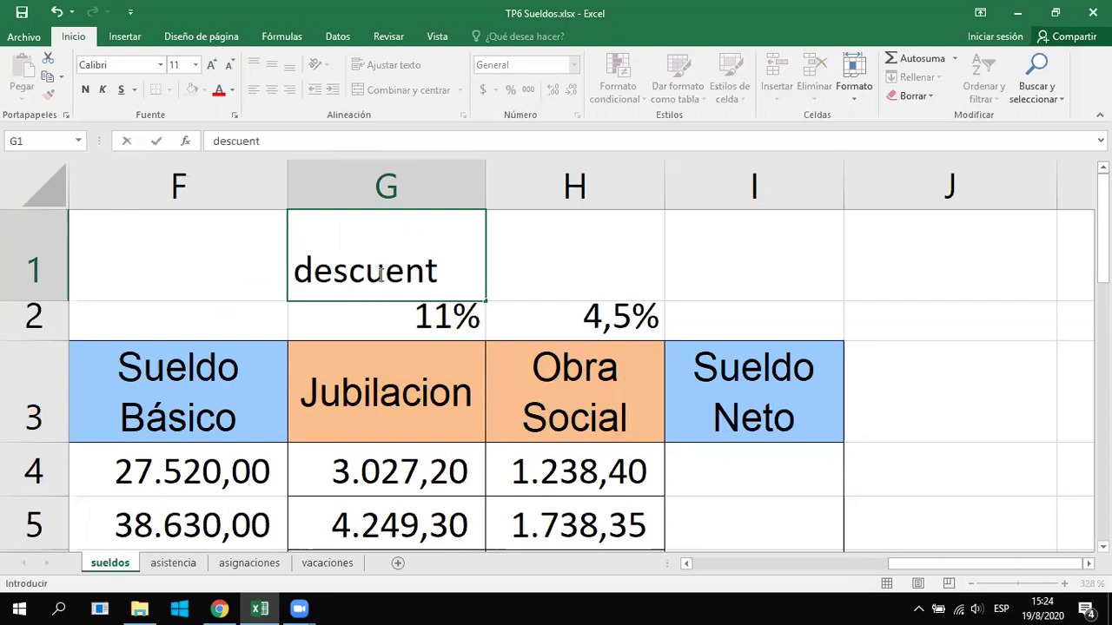
{"action": "type", "text": "os"}
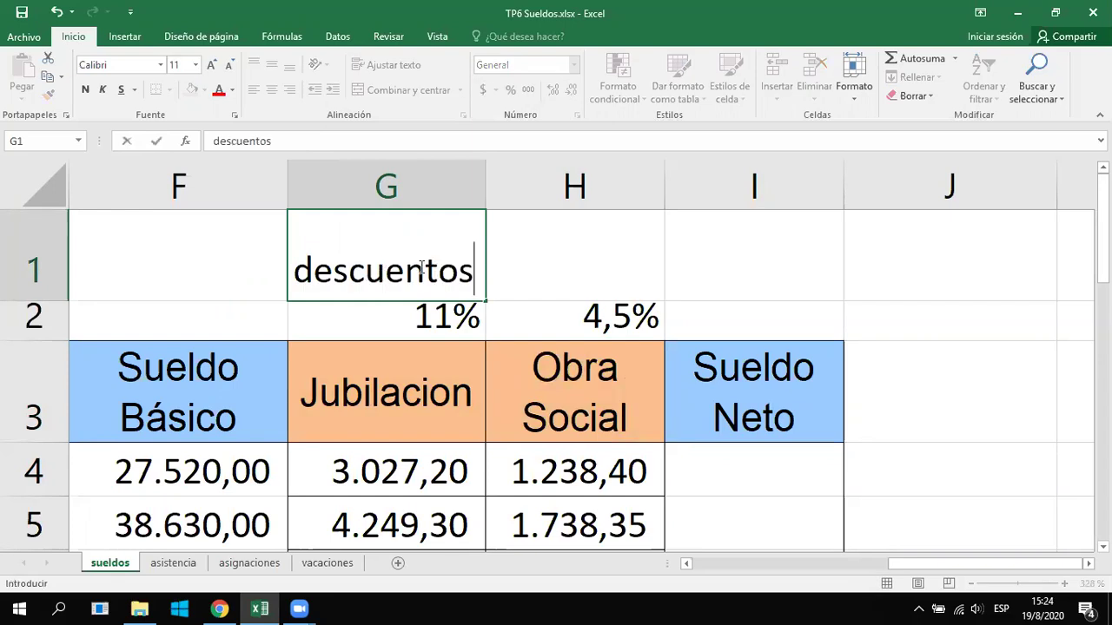
{"action": "key", "text": "Tab"}
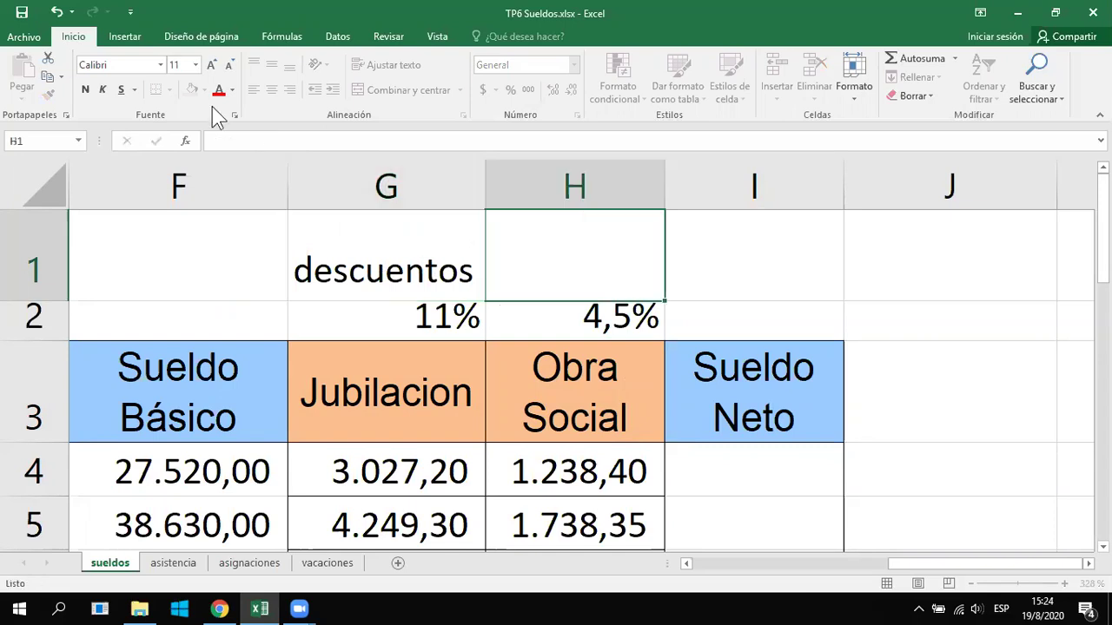
Apply the same light orange fill to G1:H1 and to the percentage cells G2:H2
{"action": "key", "text": "shift+Left"}
{"action": "left_click", "coordinate": [192, 90]}
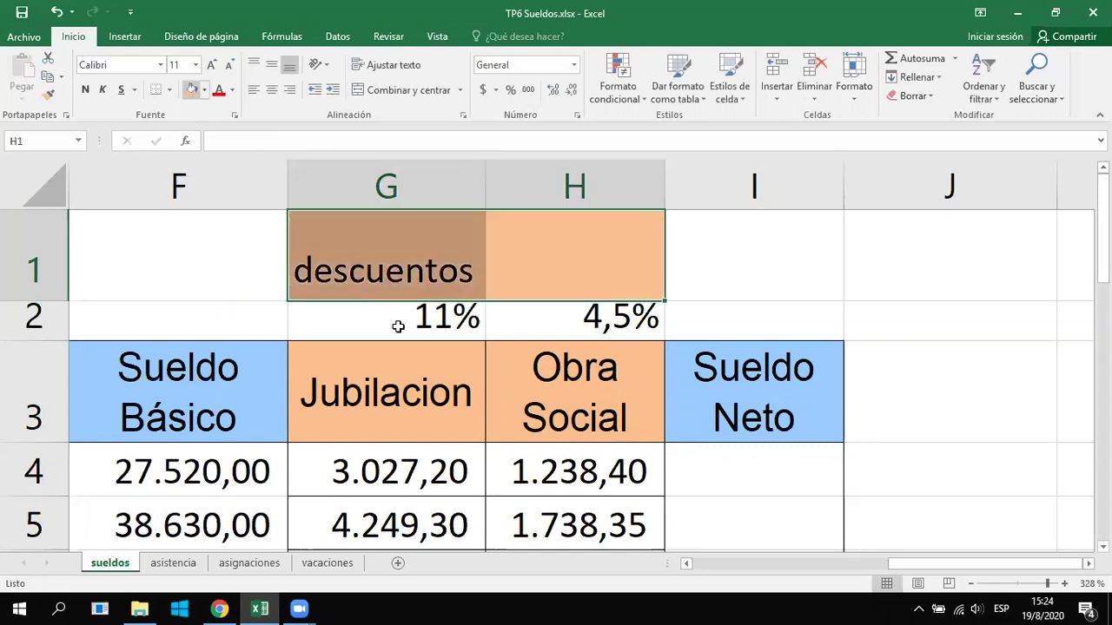
{"action": "left_click_drag", "start_coordinate": [398, 326], "coordinate": [512, 335]}
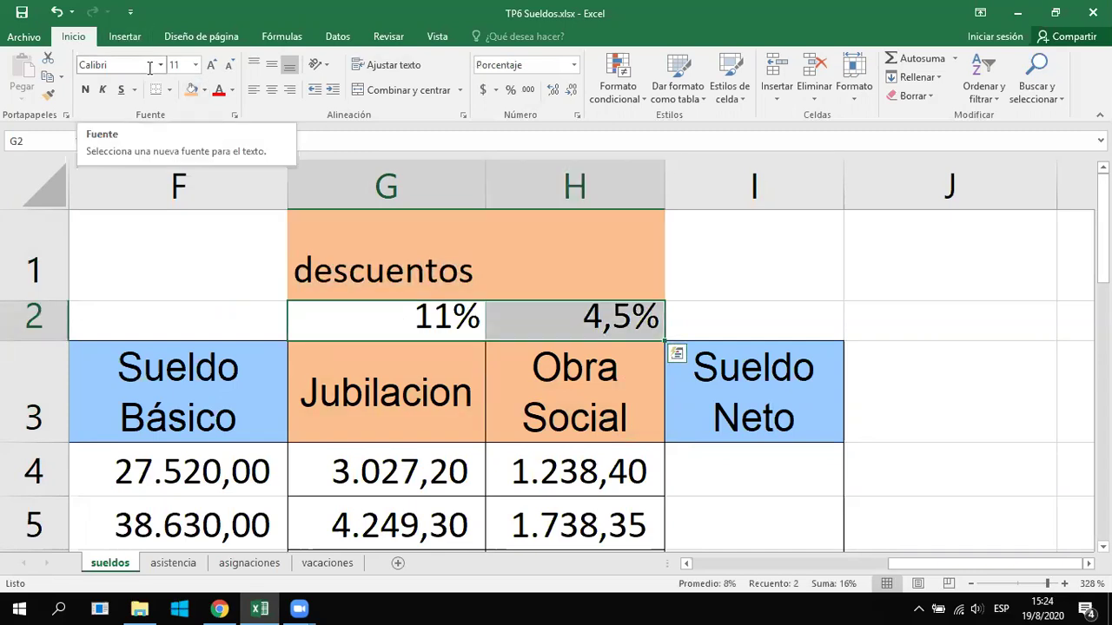
{"action": "left_click", "coordinate": [189, 90]}
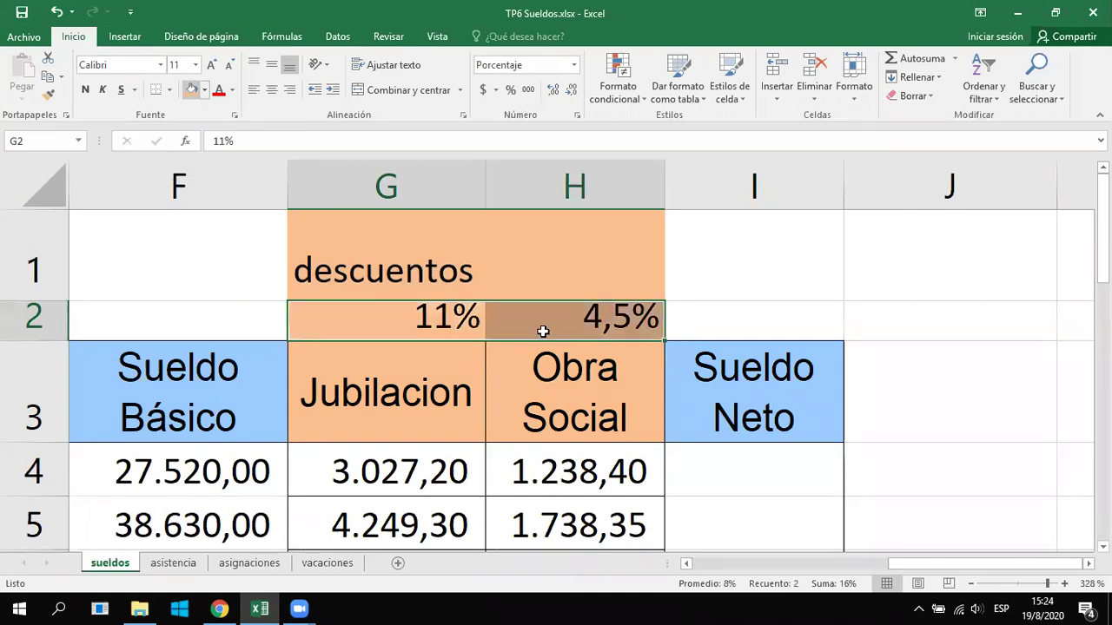
{"action": "left_click", "coordinate": [541, 328]}
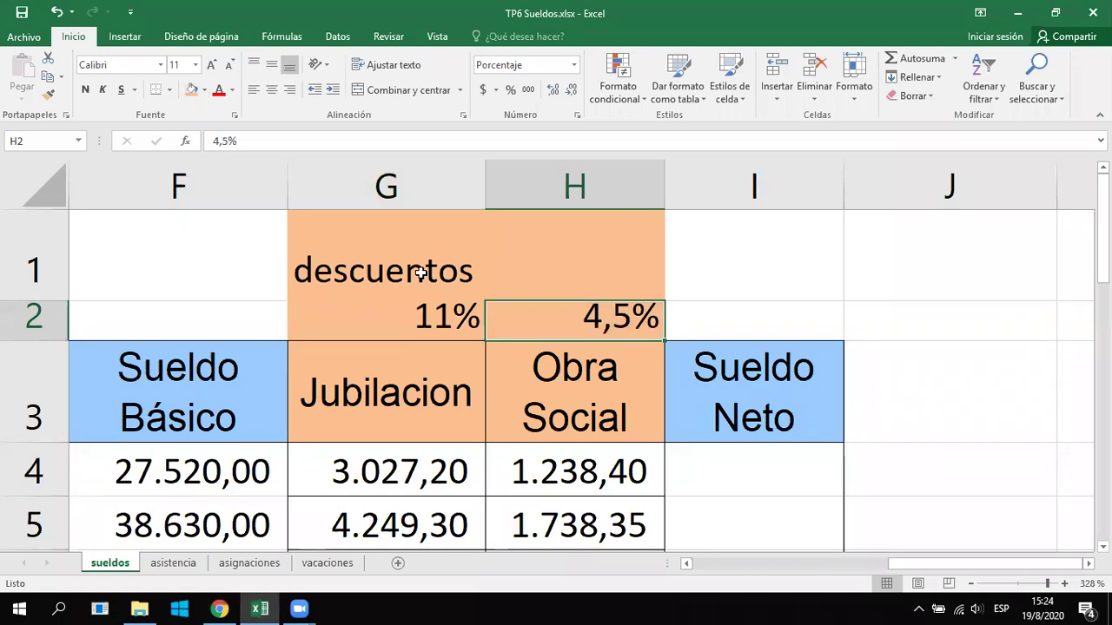
Review the discount rate cells, the Jubilacion formula in G4, and the row 4 amounts involved in calculating Sueldo Neto
{"action": "left_click", "coordinate": [421, 273]}
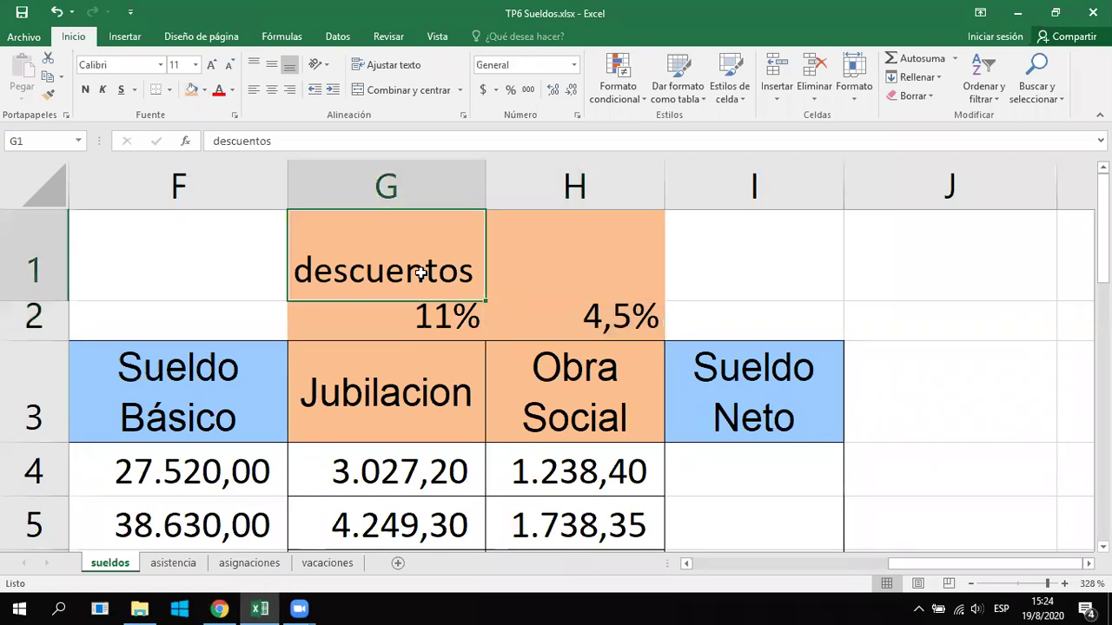
{"action": "left_click", "coordinate": [590, 316]}
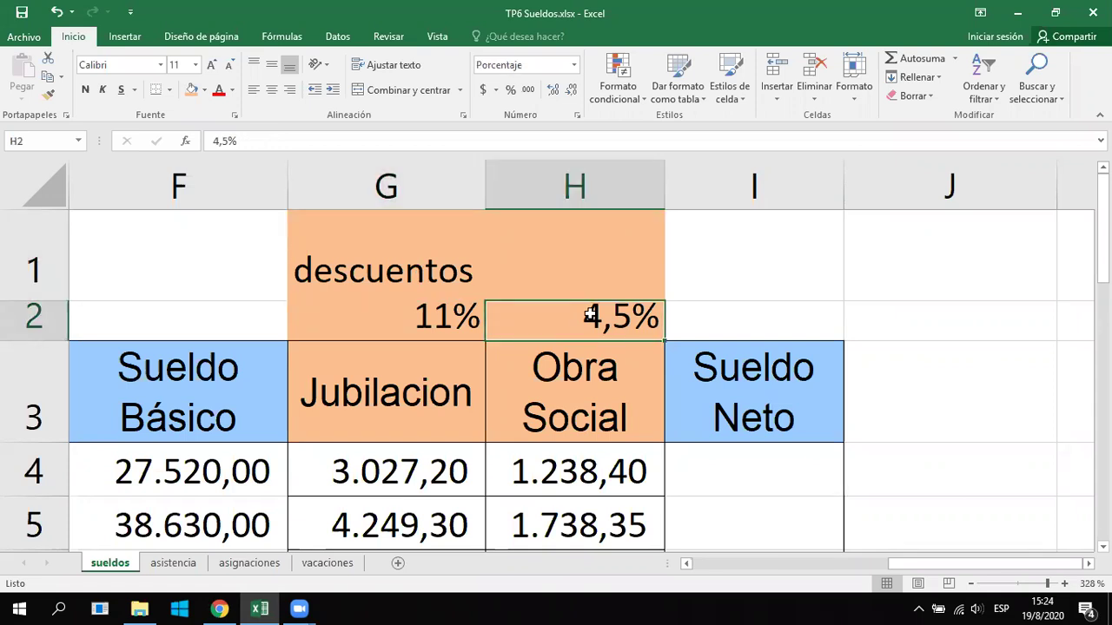
{"action": "left_click", "coordinate": [461, 392]}
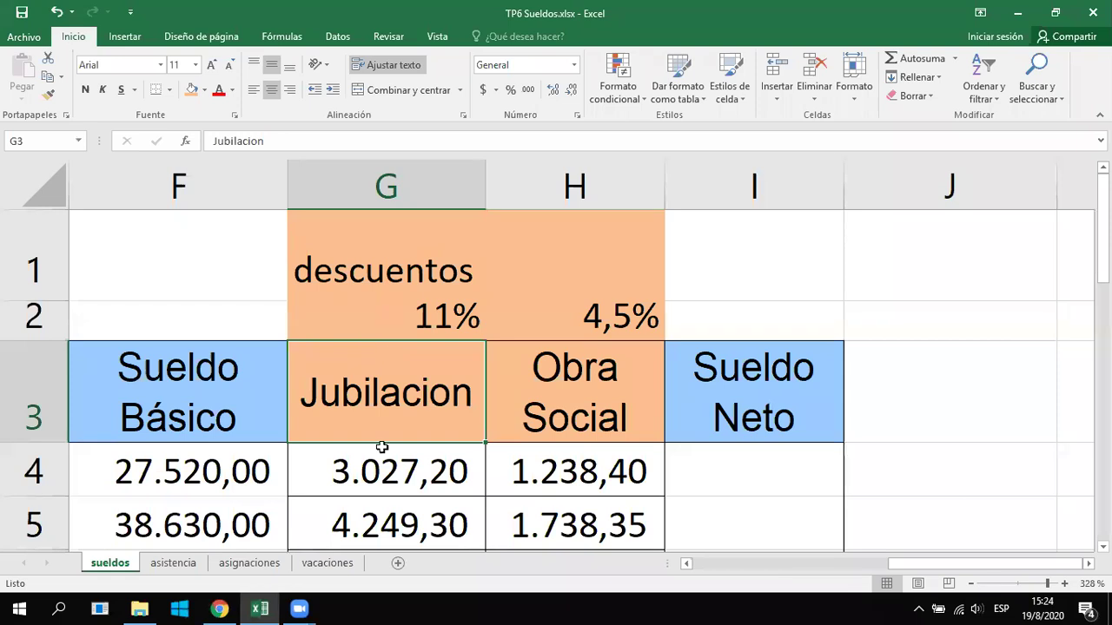
{"action": "mouse_move", "coordinate": [898, 561]}
{"action": "left_mouse_down"}
{"action": "mouse_move", "coordinate": [883, 568]}
{"action": "mouse_move", "coordinate": [901, 560]}
{"action": "left_mouse_up"}
{"action": "left_click", "coordinate": [420, 477]}
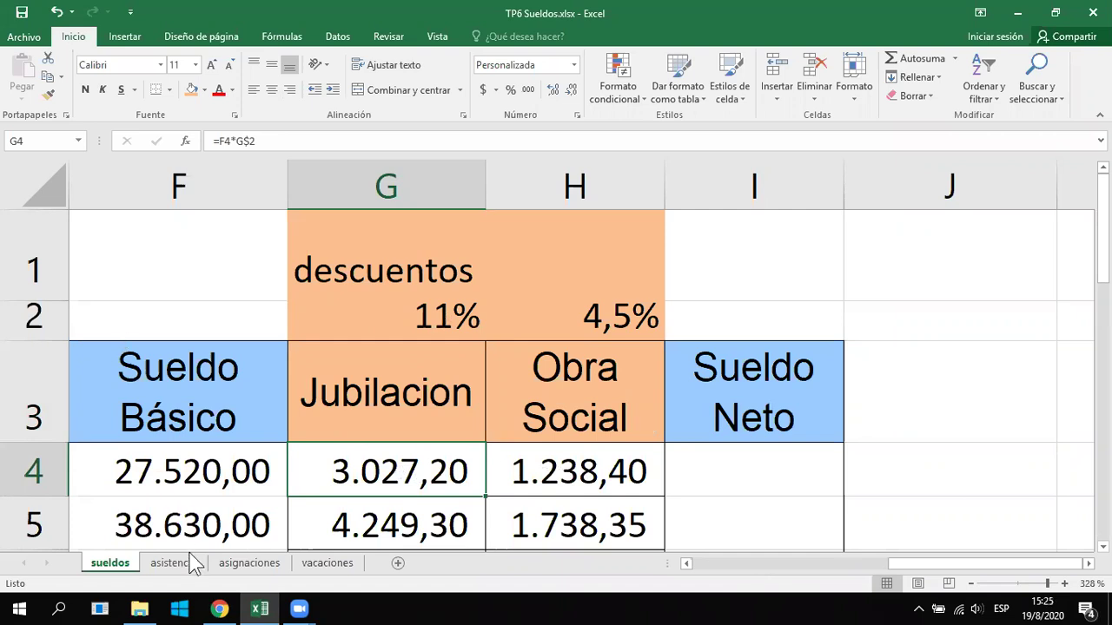
{"action": "left_click", "coordinate": [739, 456]}
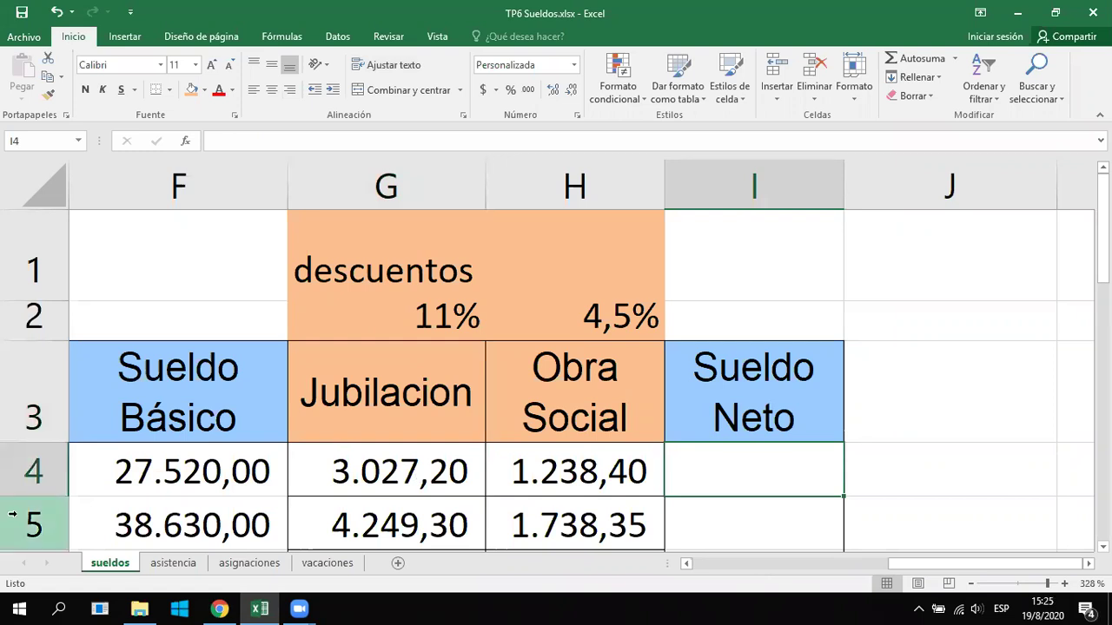
{"action": "left_click", "coordinate": [142, 461]}
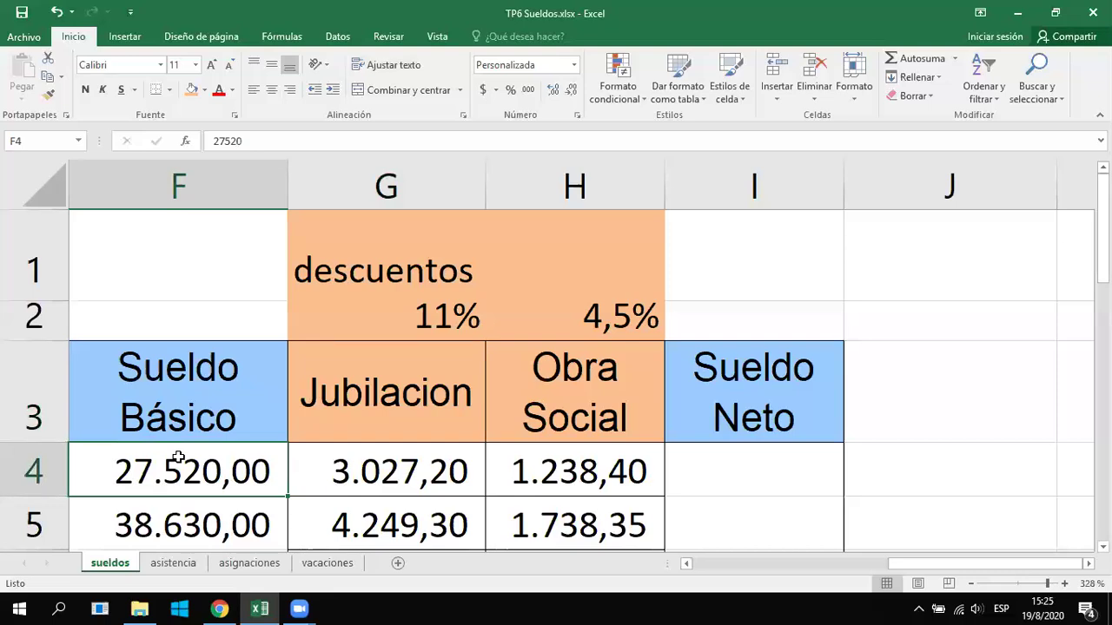
{"action": "left_click", "coordinate": [400, 466]}
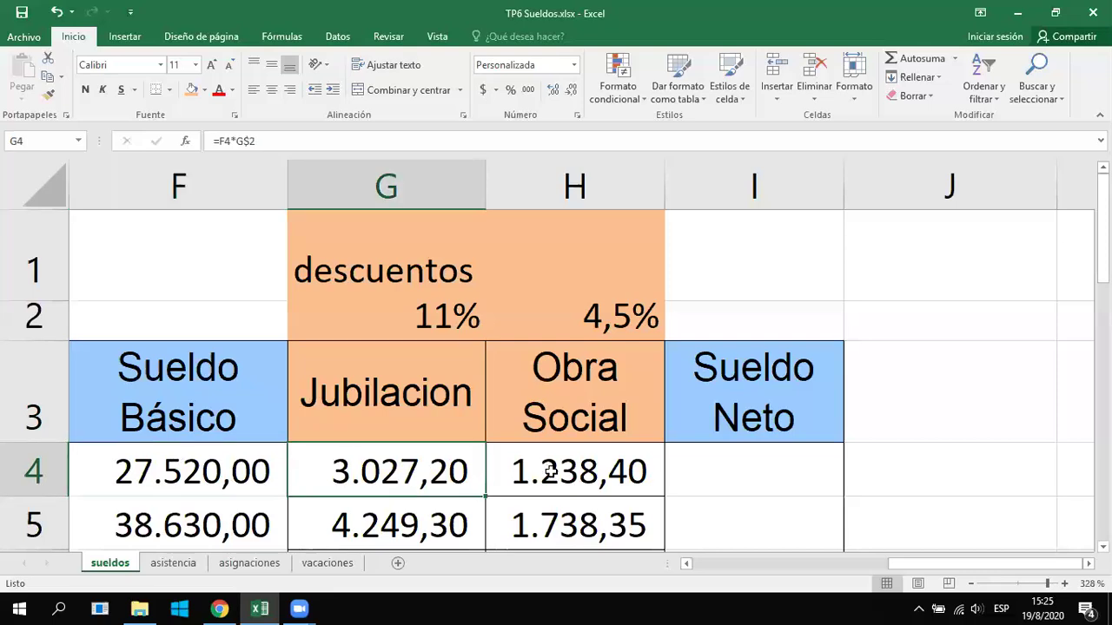
Enter the formula =F4-G4-H4 in I4 to calculate the first employee's Sueldo Neto
{"action": "left_click", "coordinate": [738, 465]}
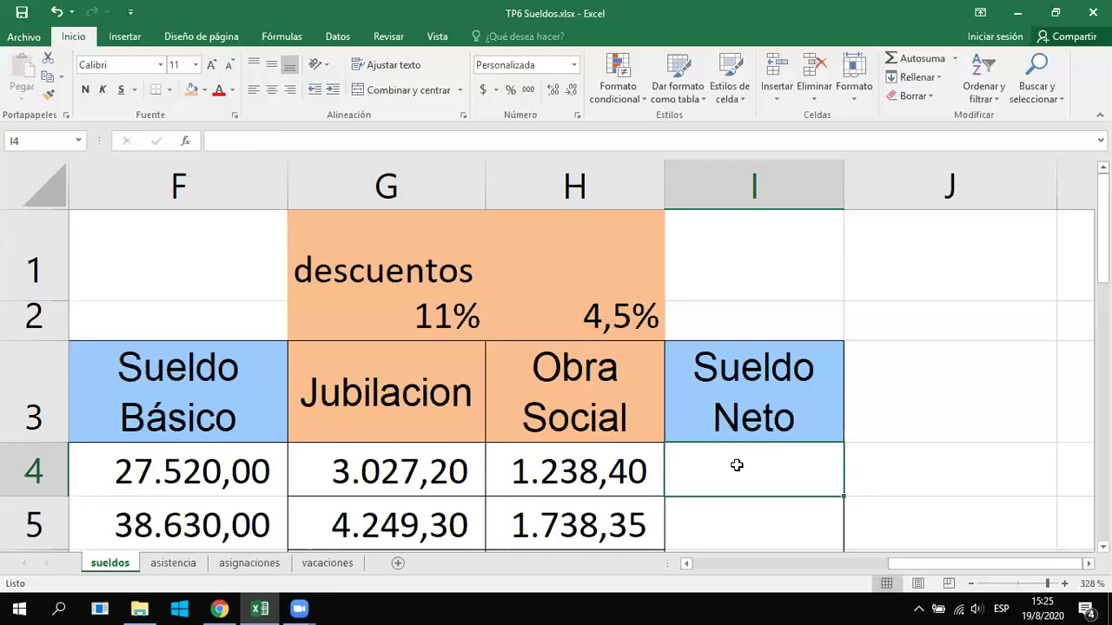
{"action": "type", "text": "="}
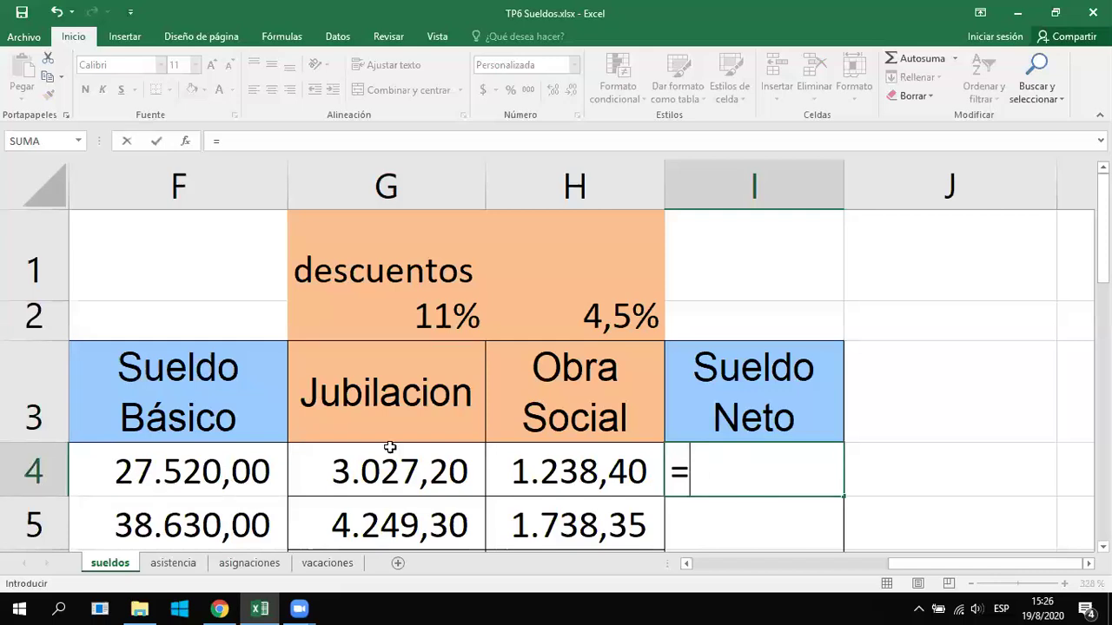
{"action": "left_click", "coordinate": [233, 473]}
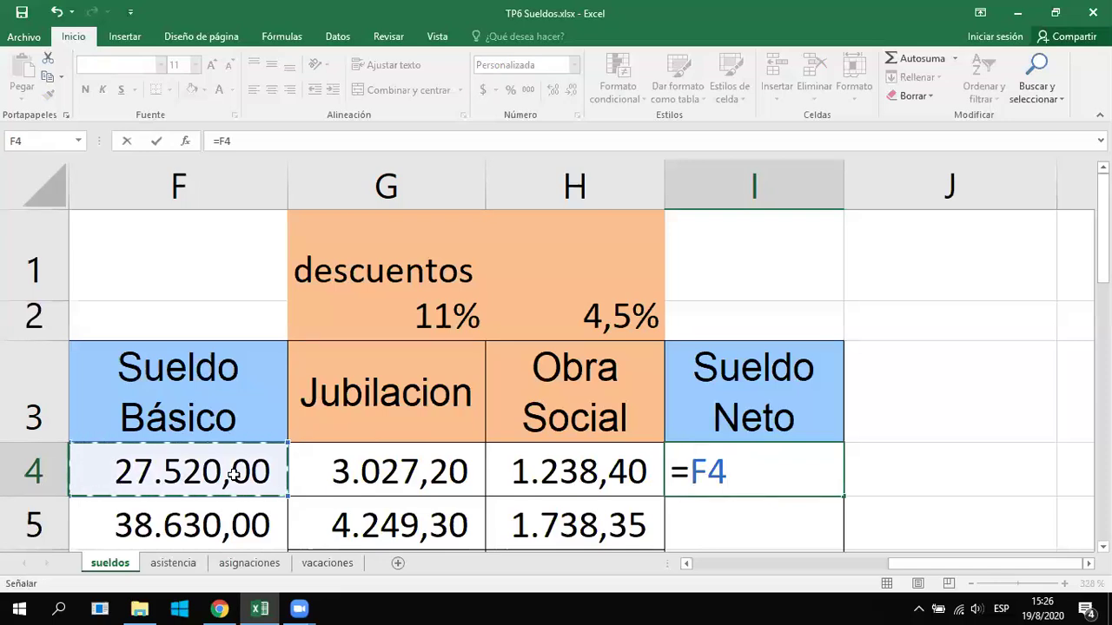
{"action": "type", "text": "-"}
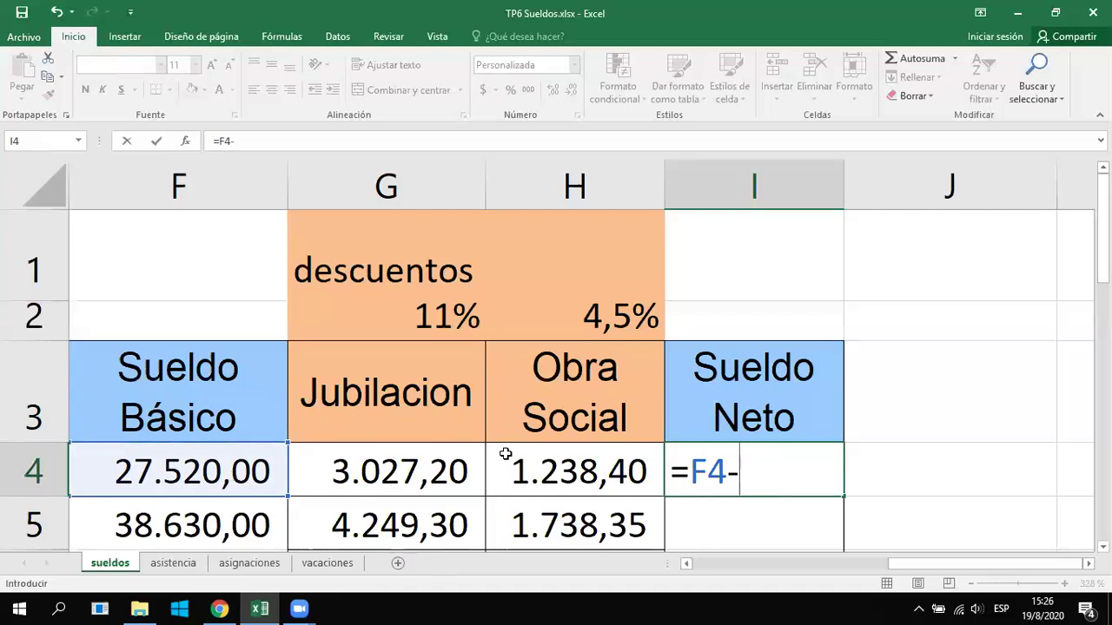
{"action": "left_click", "coordinate": [429, 475]}
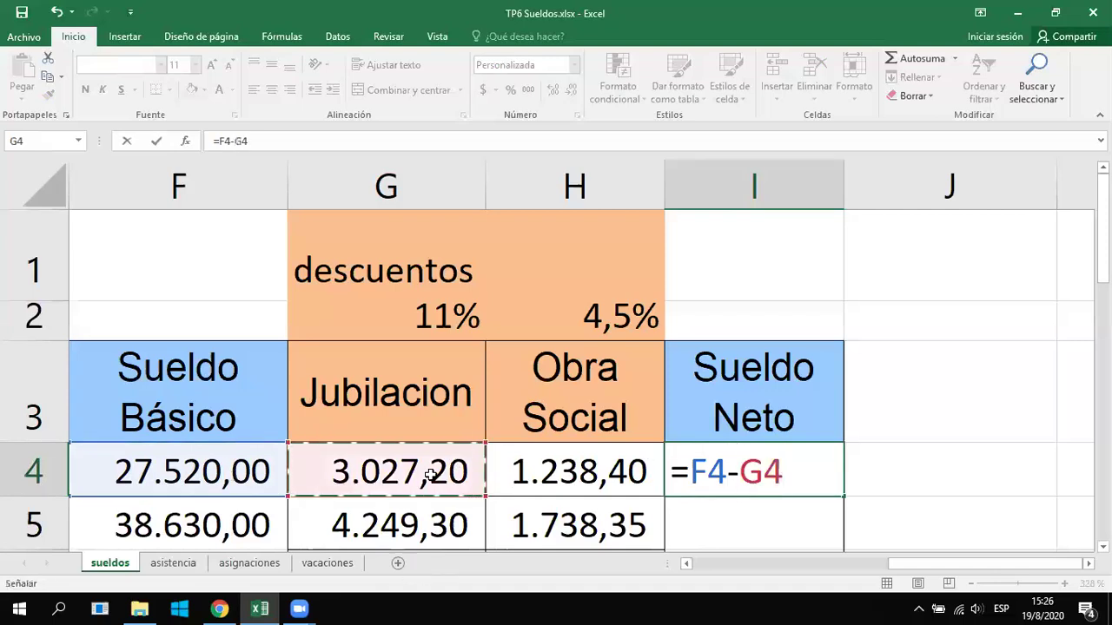
{"action": "type", "text": "-"}
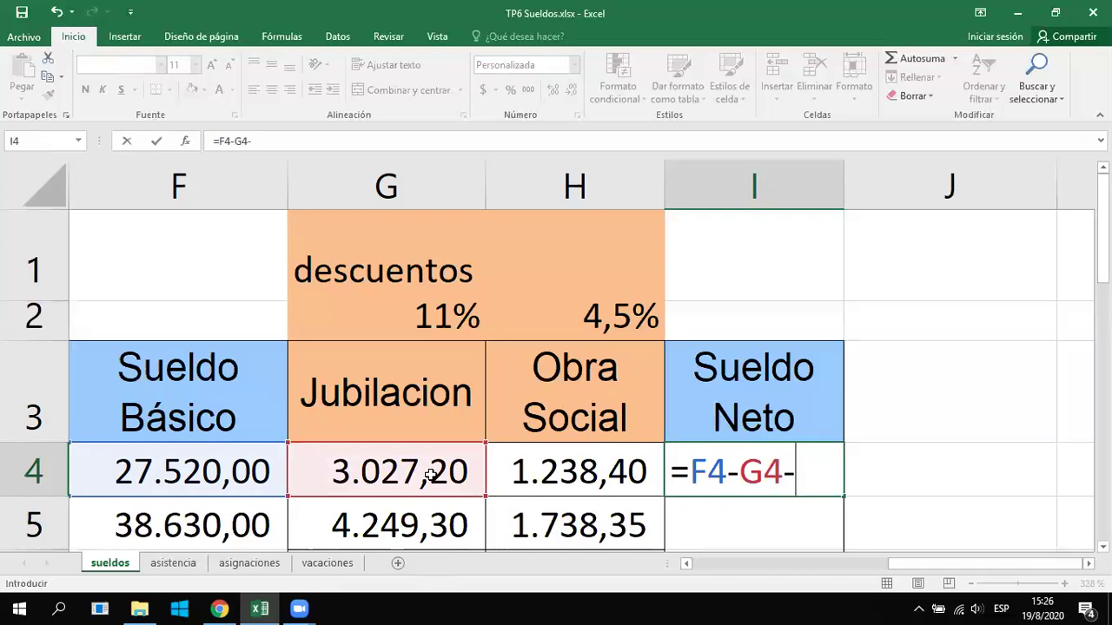
{"action": "left_click", "coordinate": [567, 472]}
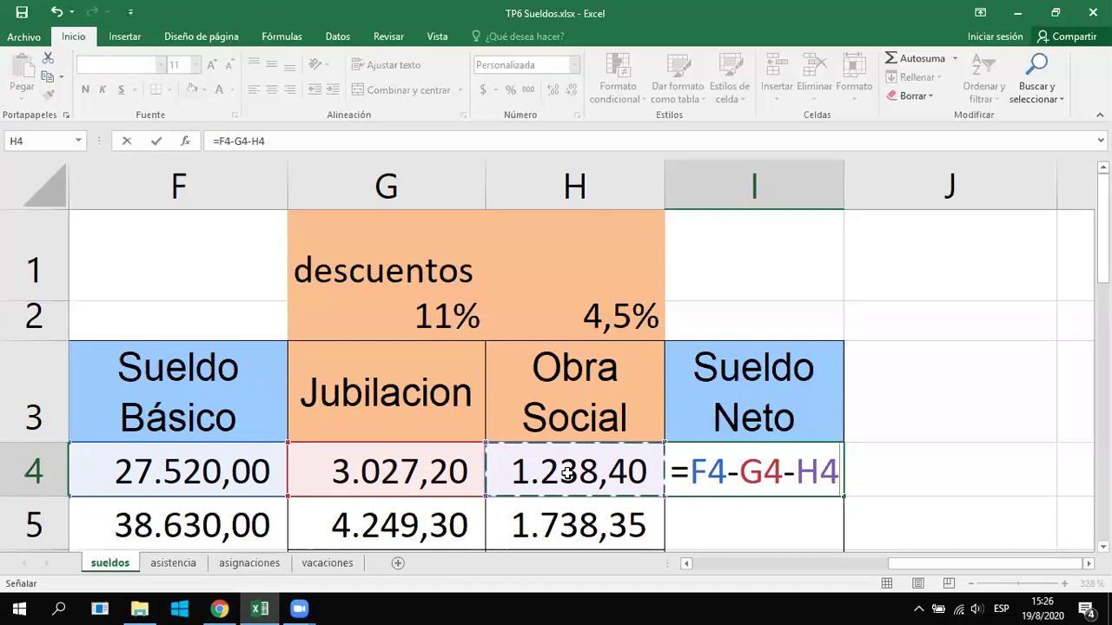
{"action": "key", "text": "Return"}
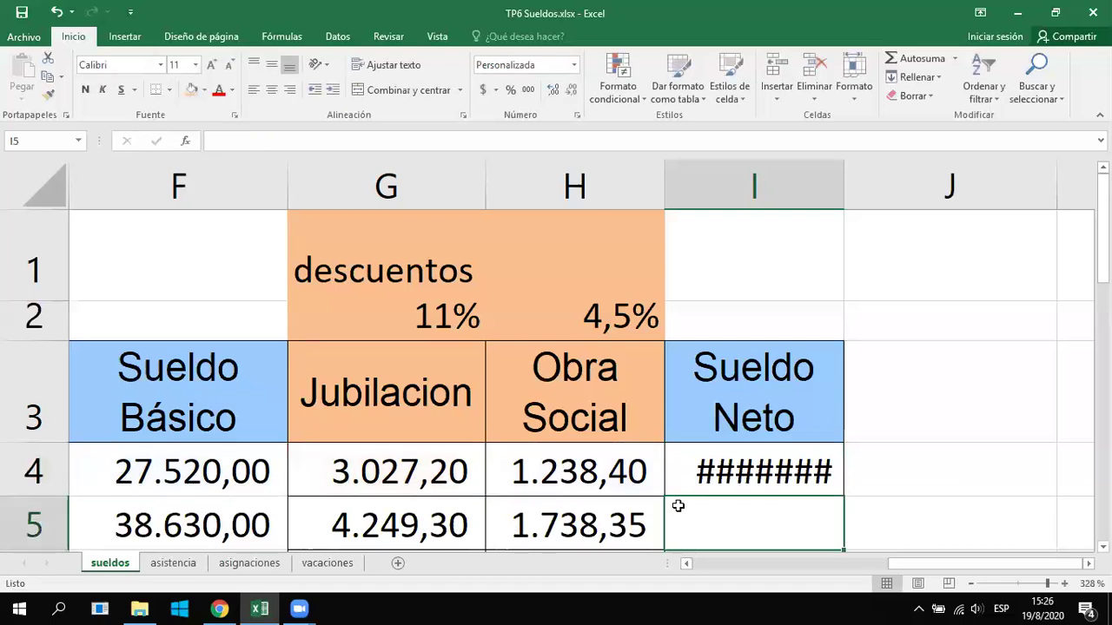
Widen column I and autofit it to the Sueldo Neto amount in I4
{"action": "left_click", "coordinate": [714, 460]}
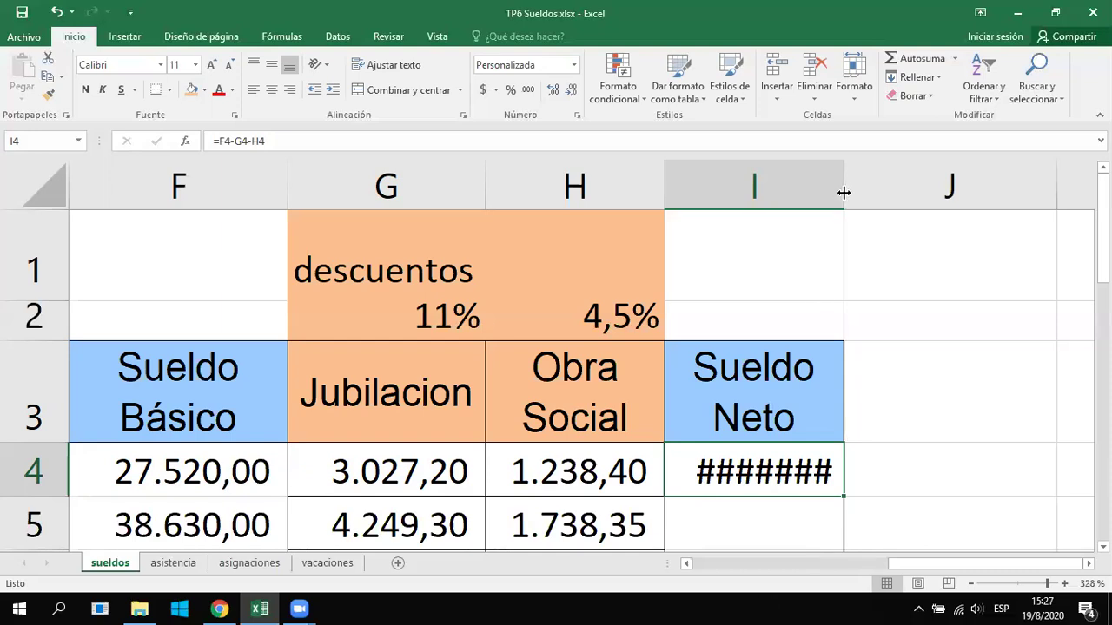
{"action": "left_click_drag", "start_coordinate": [843, 185], "coordinate": [873, 185]}
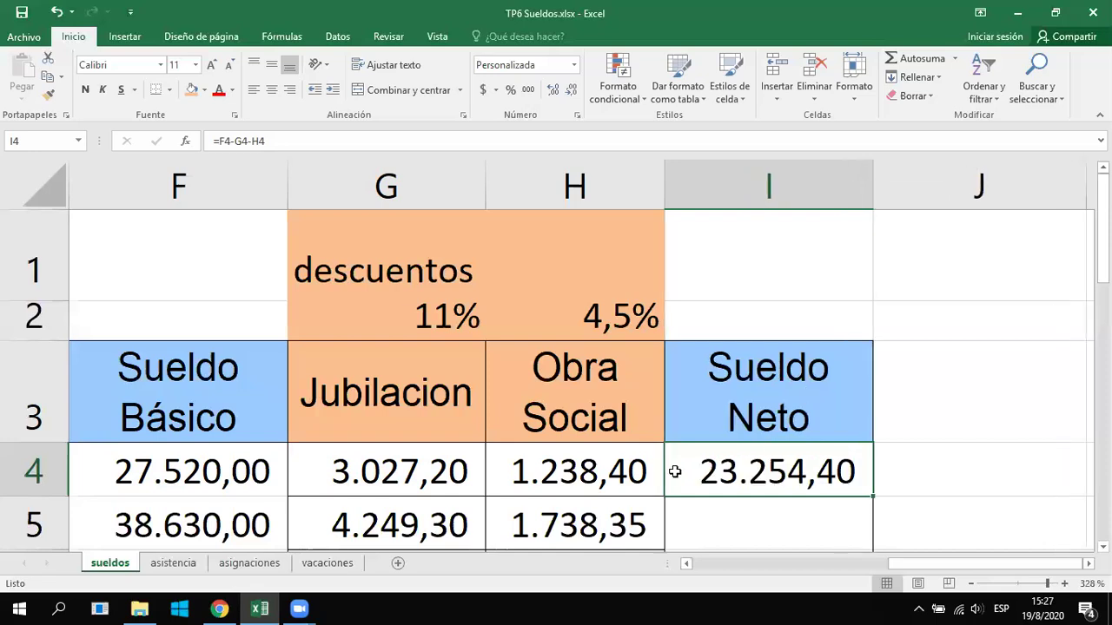
{"action": "double_click", "coordinate": [872, 168]}
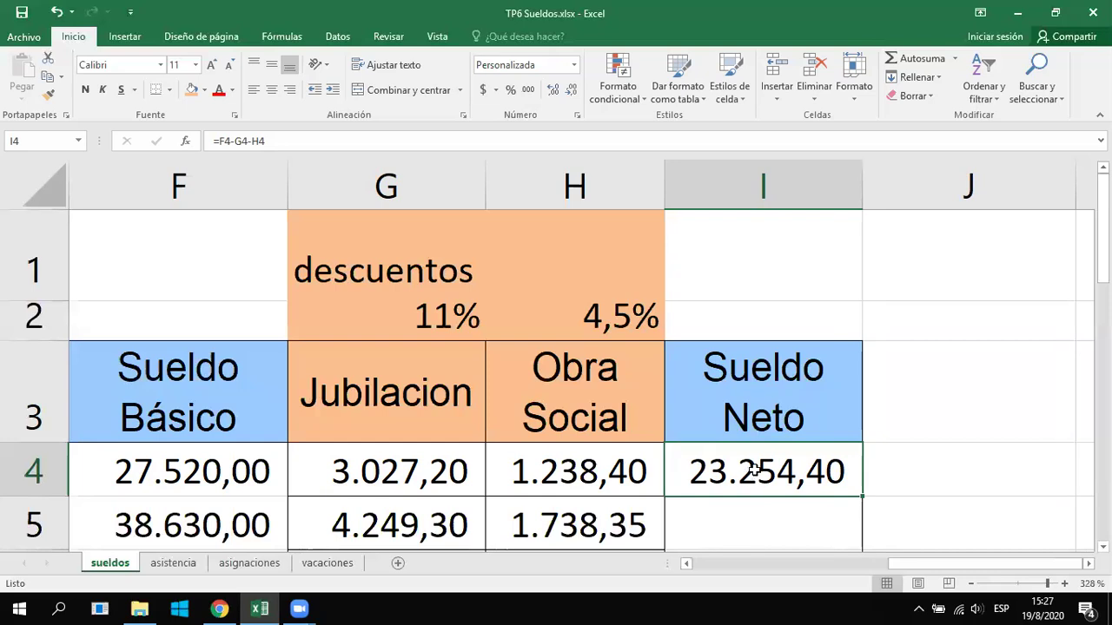
Fill the I4 formula down the Sueldo Neto column to row 15
{"action": "scroll", "coordinate": [753, 470], "scroll_direction": "down", "scroll_amount": 1}
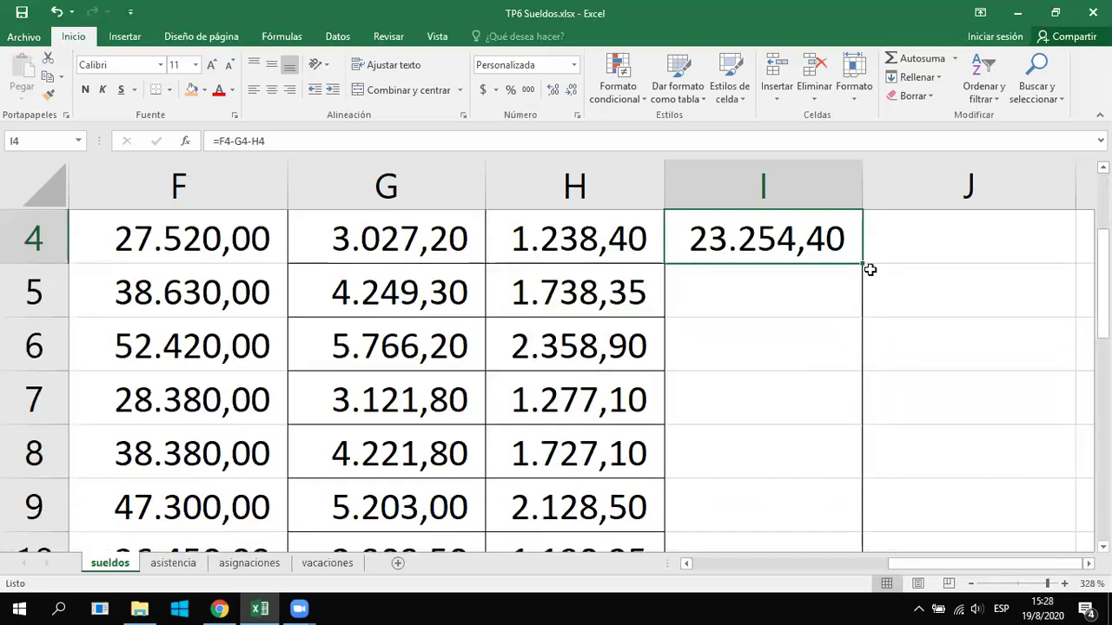
{"action": "left_click_drag", "start_coordinate": [862, 264], "coordinate": [889, 417]}
{"action": "scroll", "coordinate": [915, 361], "scroll_direction": "up", "scroll_amount": 3}
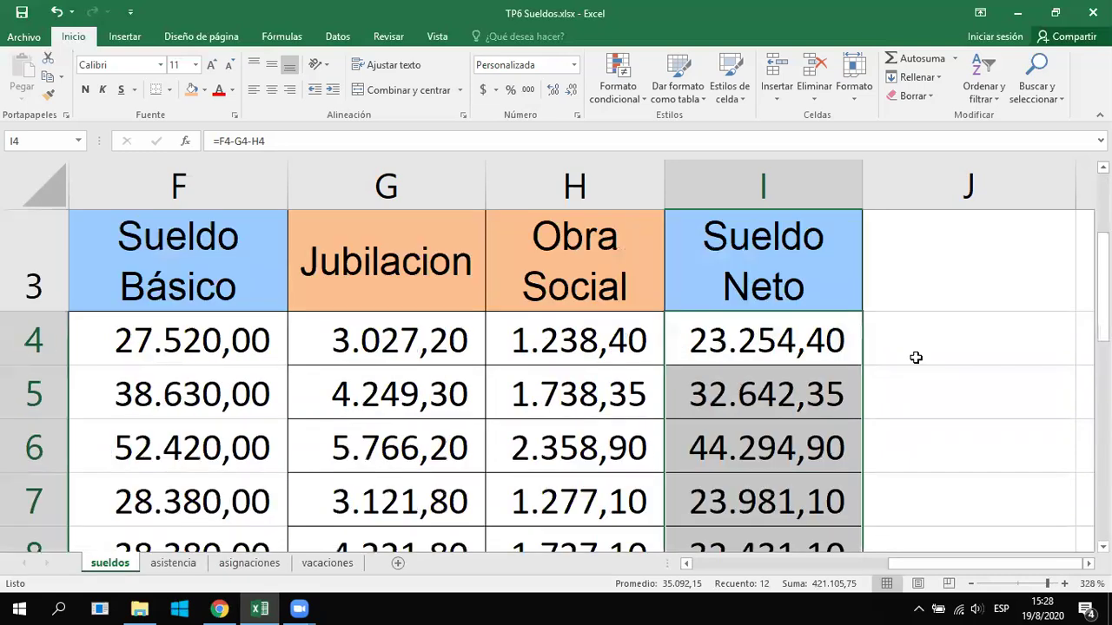
{"action": "scroll", "coordinate": [915, 357], "scroll_direction": "up", "scroll_amount": 2}
Examine the filled Sueldo Neto column from its header down to the last employee in row 15
{"action": "left_click", "coordinate": [769, 371]}
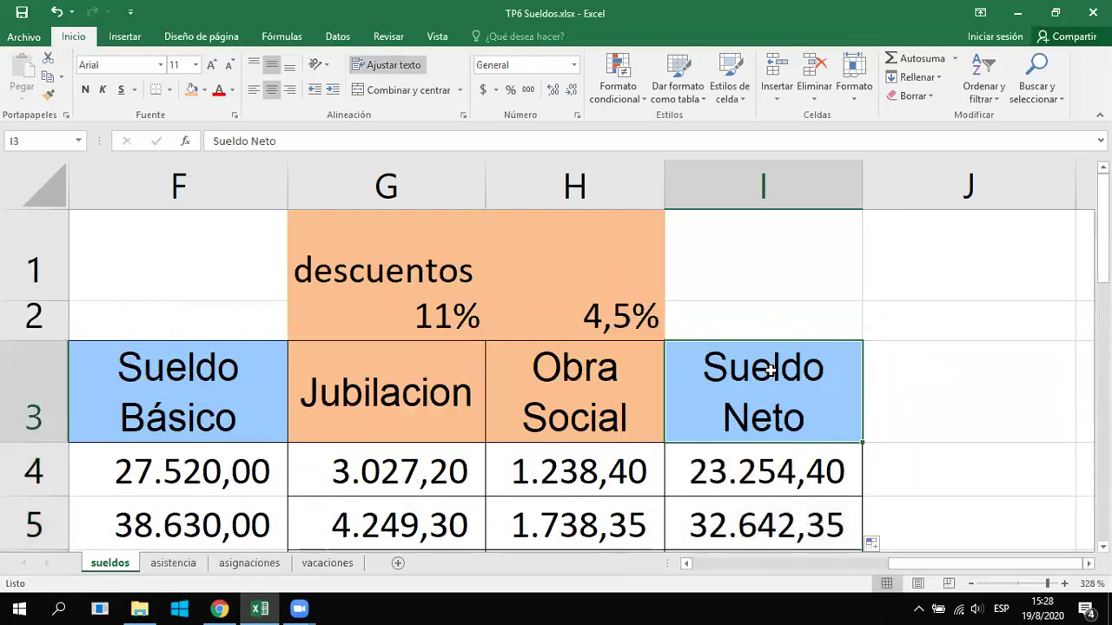
{"action": "scroll", "coordinate": [769, 370], "scroll_direction": "down", "scroll_amount": 1}
{"action": "scroll", "coordinate": [769, 371], "scroll_direction": "up", "scroll_amount": 1}
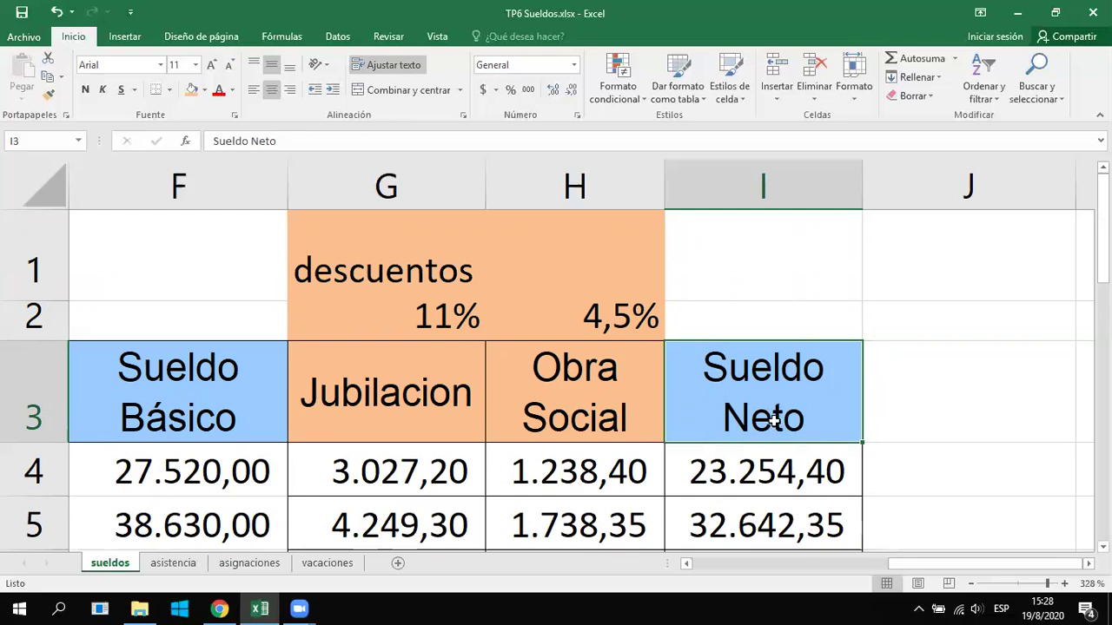
{"action": "scroll", "coordinate": [773, 421], "scroll_direction": "down", "scroll_amount": 1}
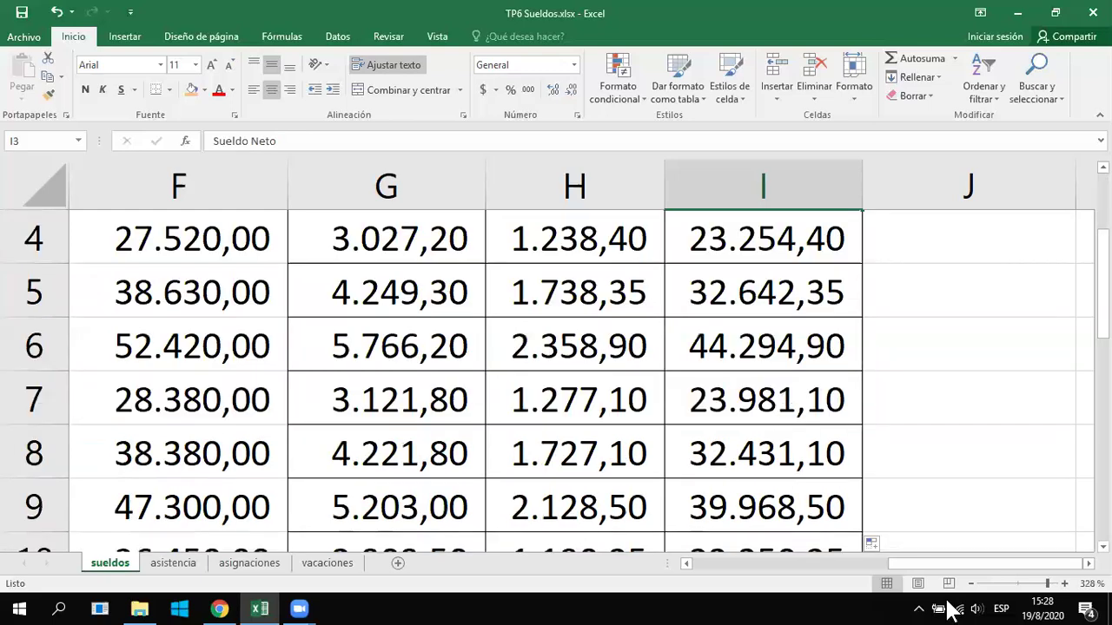
{"action": "left_click_drag", "start_coordinate": [895, 563], "coordinate": [895, 559]}
{"action": "scroll", "coordinate": [784, 373], "scroll_direction": "up", "scroll_amount": 1}
{"action": "scroll", "coordinate": [786, 368], "scroll_direction": "down", "scroll_amount": 5}
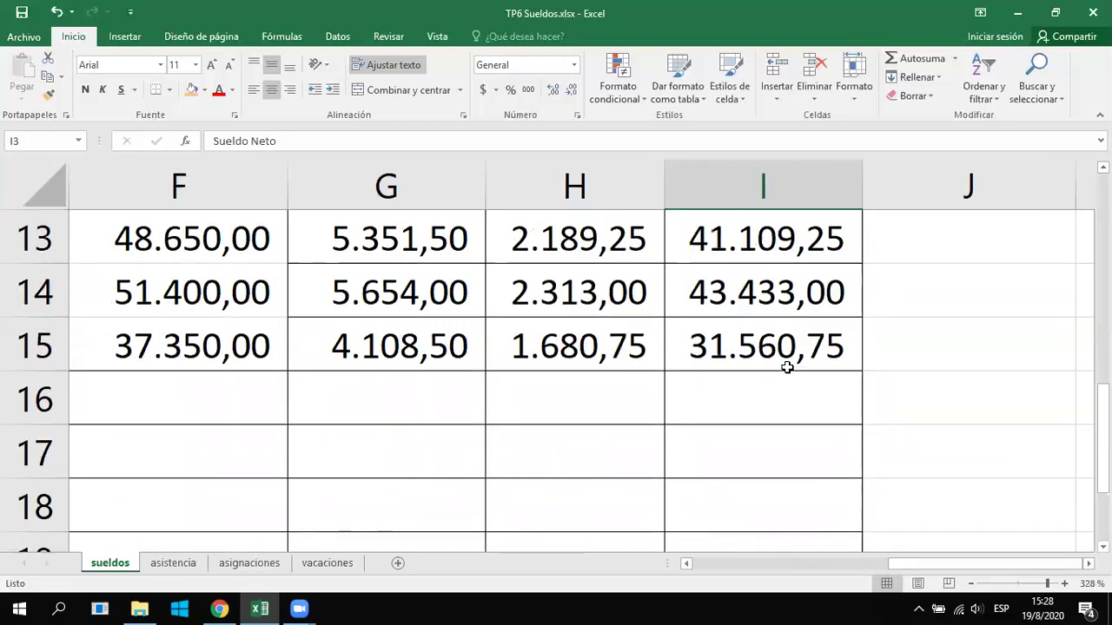
{"action": "scroll", "coordinate": [786, 368], "scroll_direction": "up", "scroll_amount": 2}
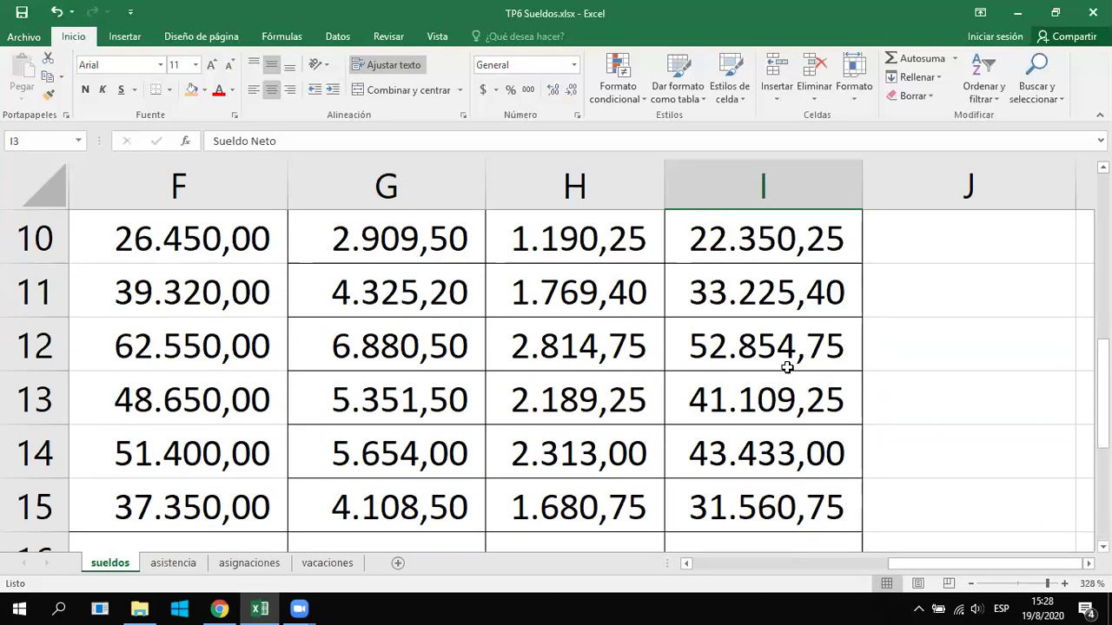
Set the zoom to 100% and look over the whole salary table, from Sueldo Básico across to Sueldo Neto
{"action": "left_click", "coordinate": [439, 38]}
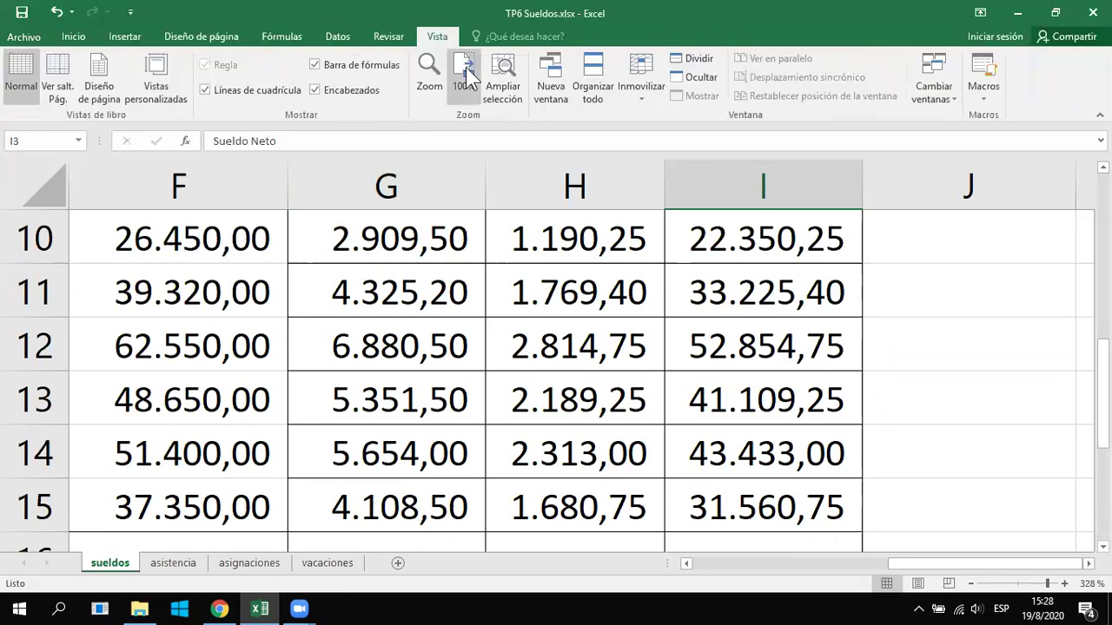
{"action": "left_click", "coordinate": [467, 76]}
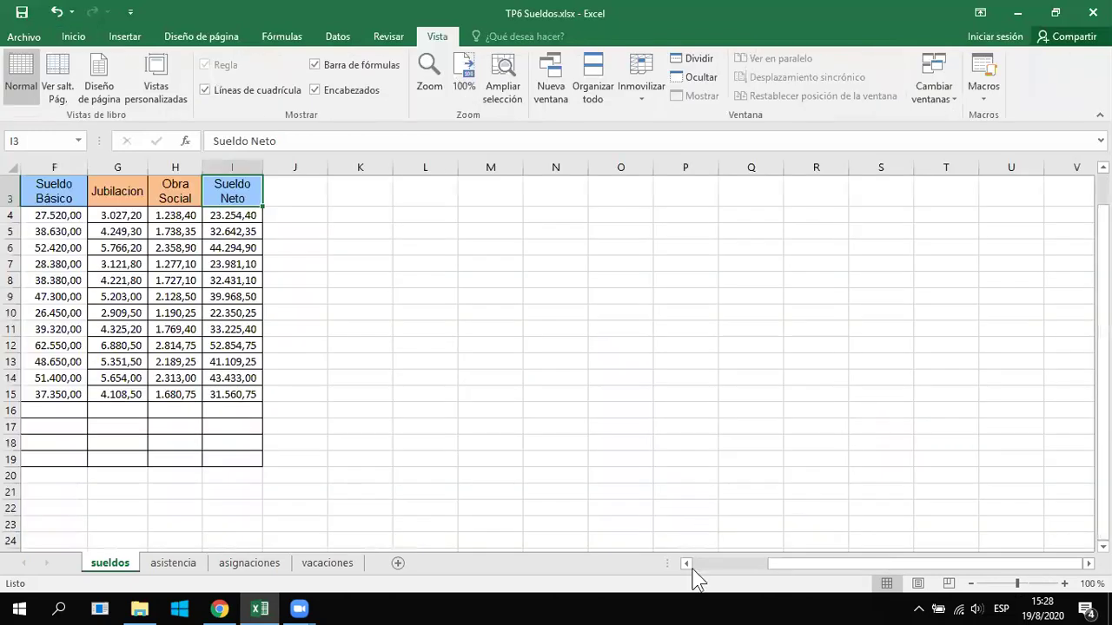
{"action": "left_click", "coordinate": [686, 563]}
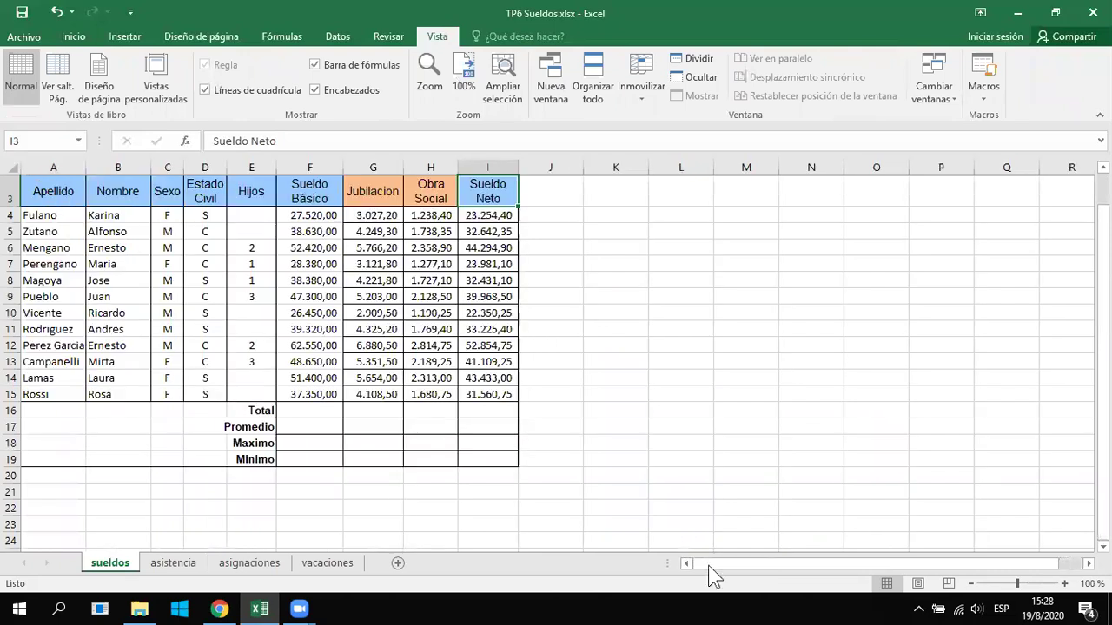
{"action": "scroll", "coordinate": [702, 576], "scroll_direction": "up", "scroll_amount": 1}
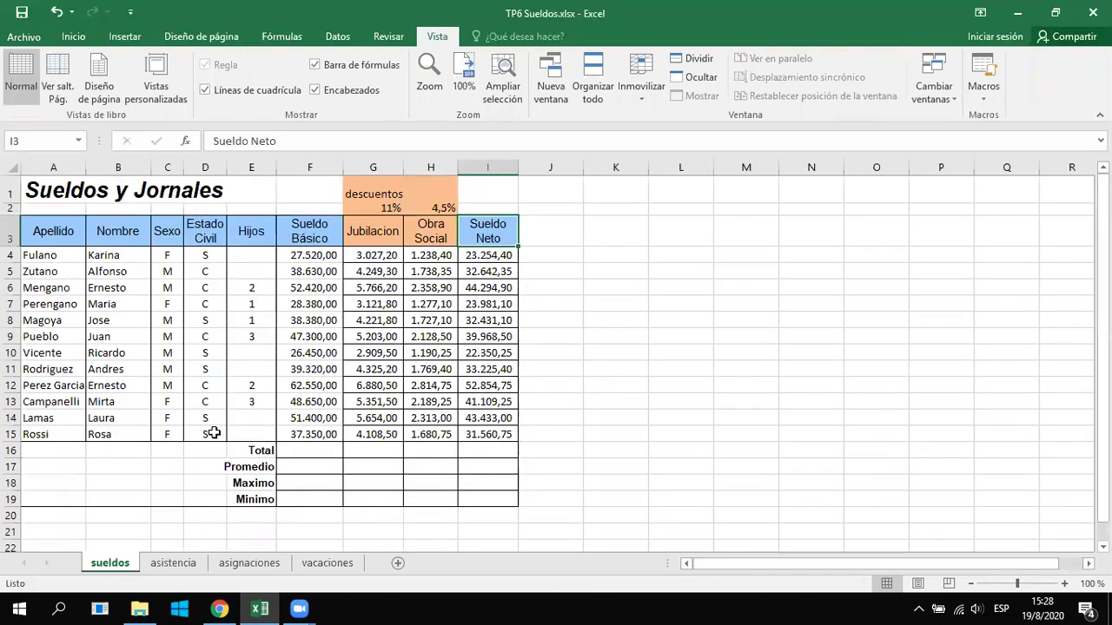
{"action": "left_click", "coordinate": [323, 225]}
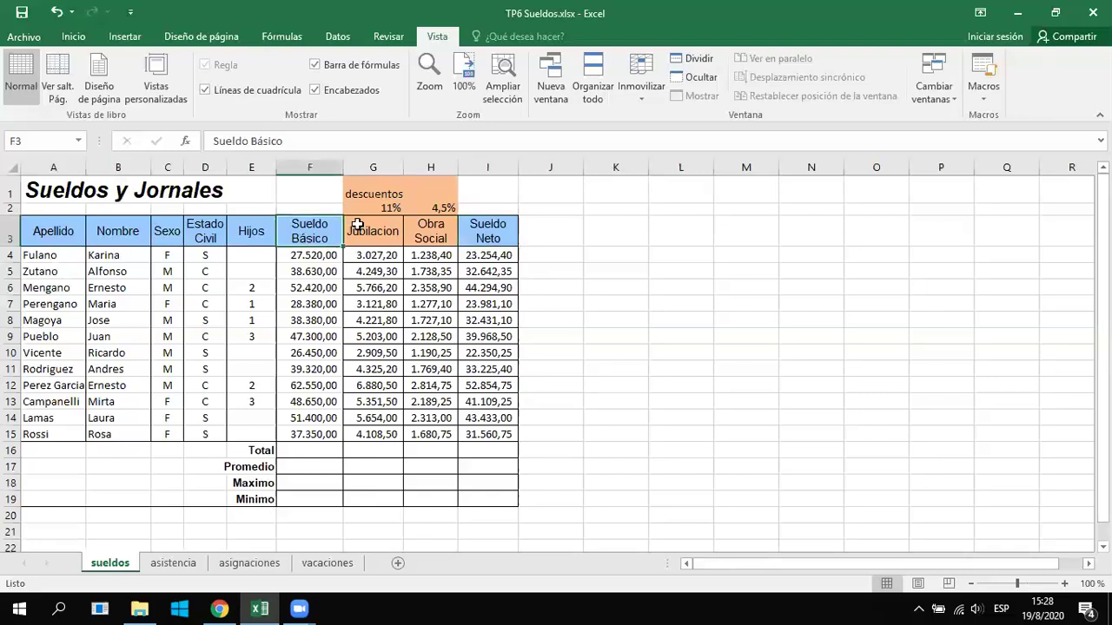
{"action": "key", "text": "Right"}
{"action": "key", "text": "Right"}
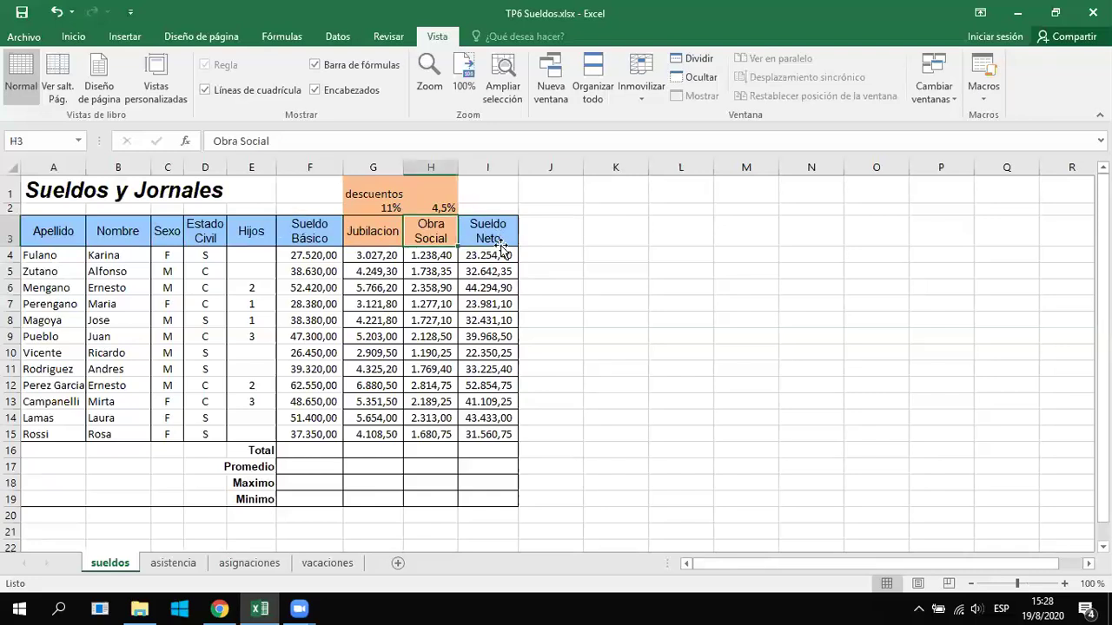
{"action": "key", "text": "Right"}
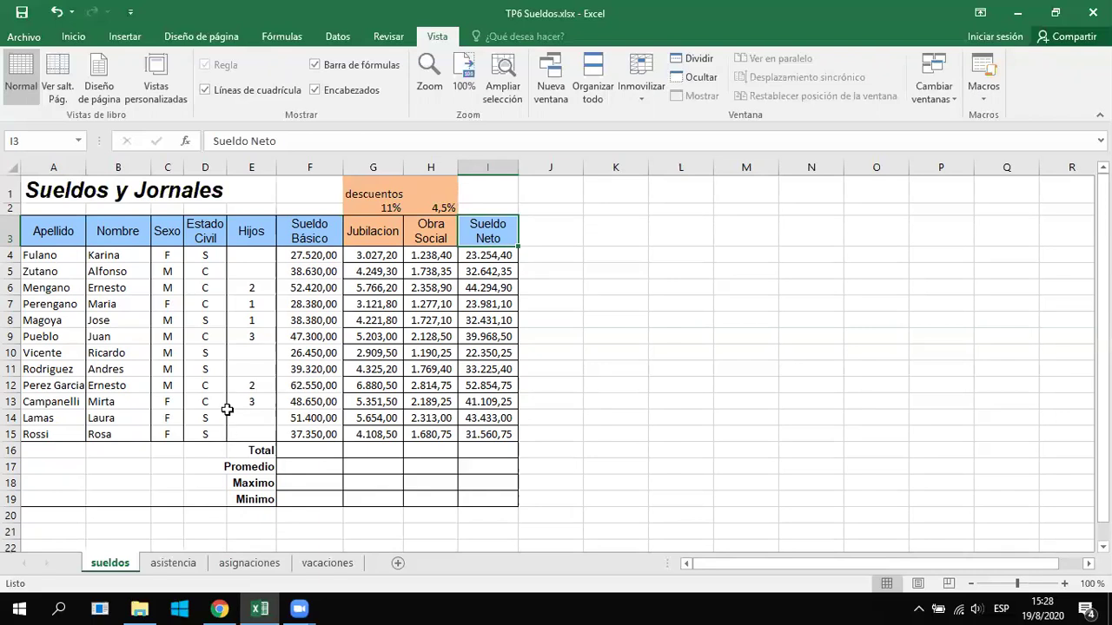
Zoom to the range E14:I19 around the summary rows and slightly widen column E for the Promedio label
{"action": "left_click_drag", "start_coordinate": [228, 415], "coordinate": [495, 492]}
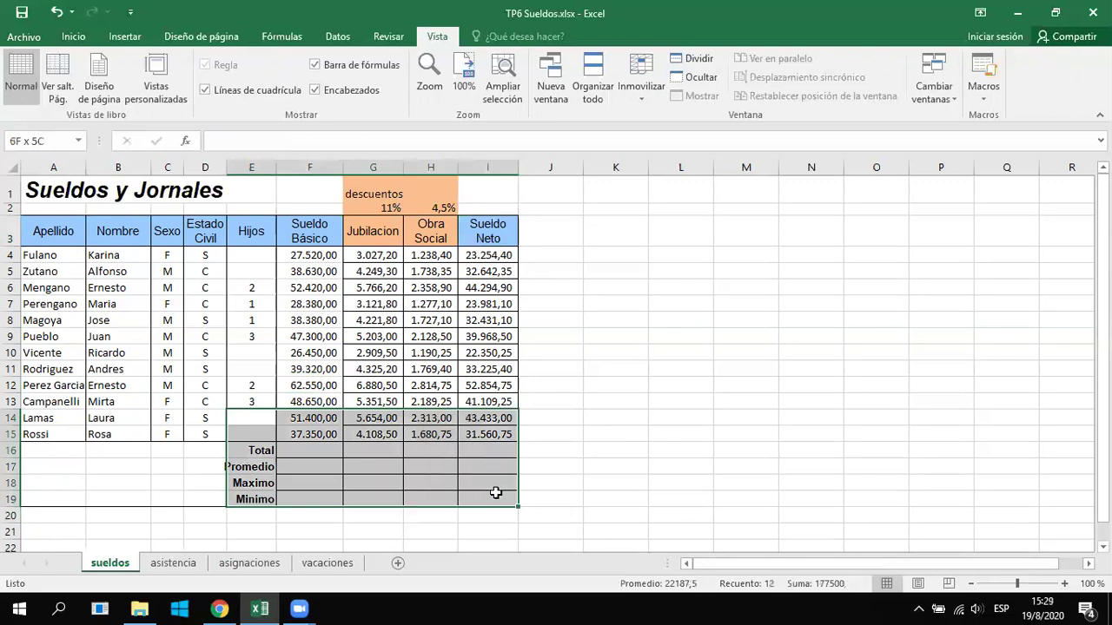
{"action": "left_click", "coordinate": [512, 85]}
{"action": "left_click", "coordinate": [581, 323]}
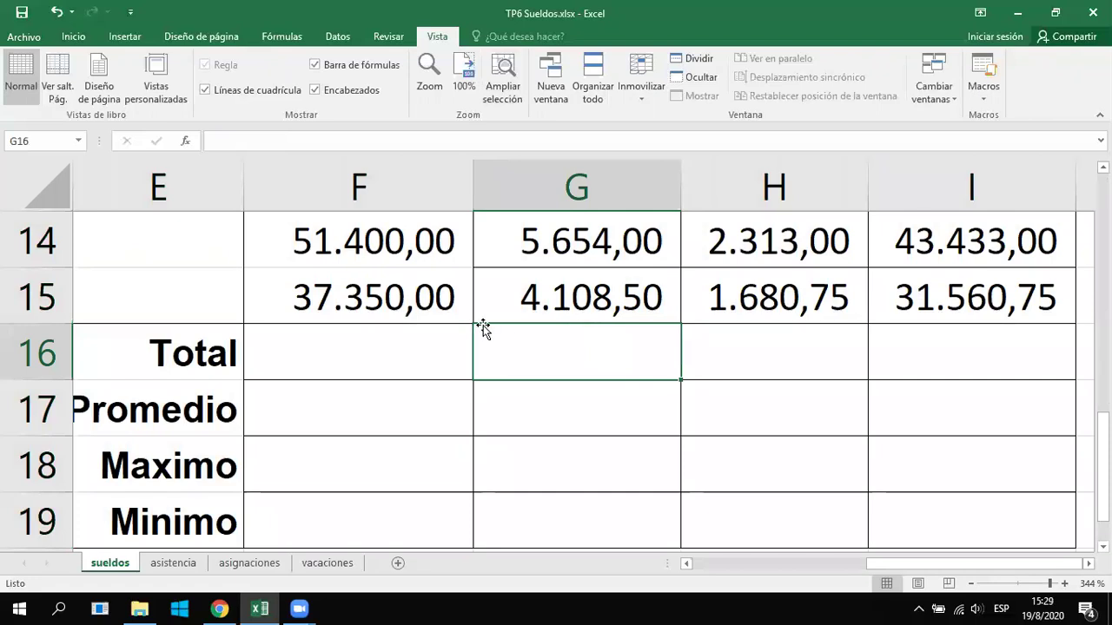
{"action": "left_click", "coordinate": [317, 338]}
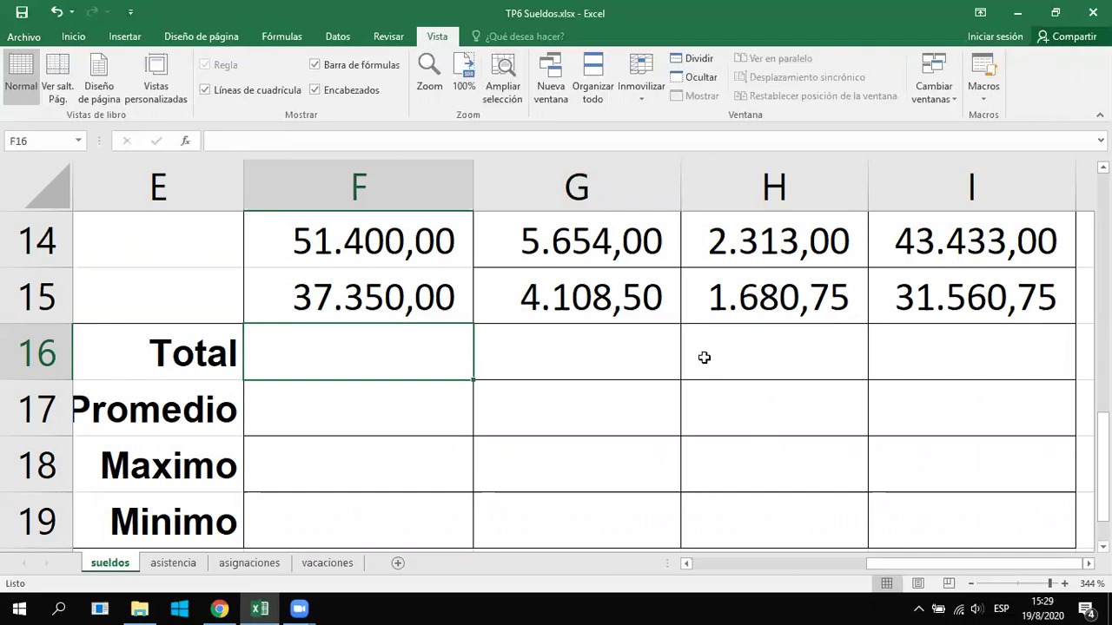
{"action": "left_click", "coordinate": [925, 349]}
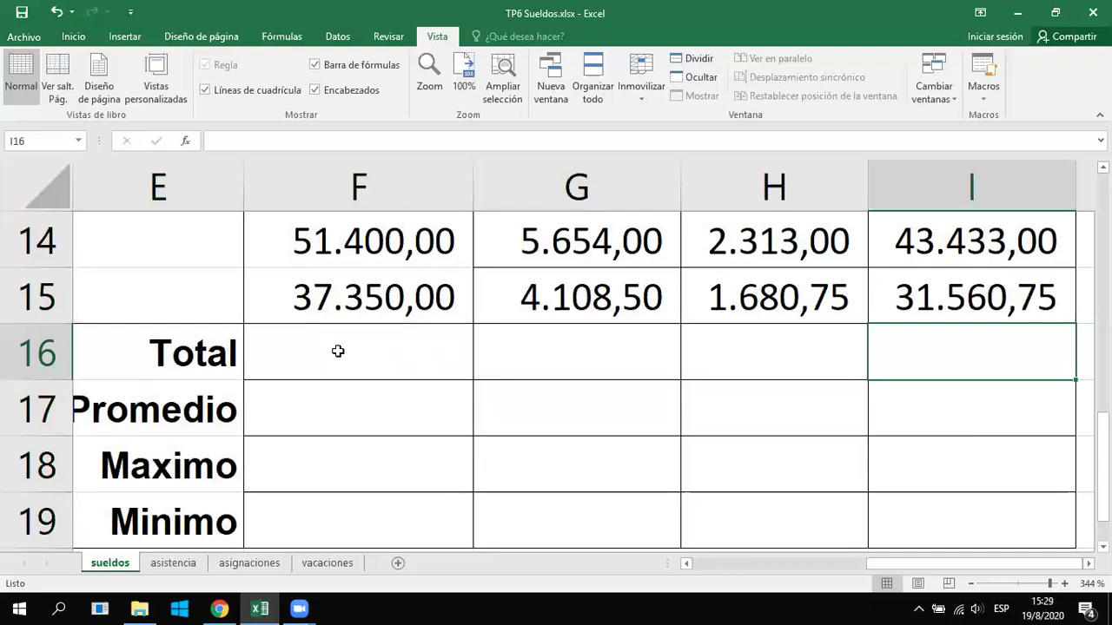
{"action": "left_click", "coordinate": [338, 351]}
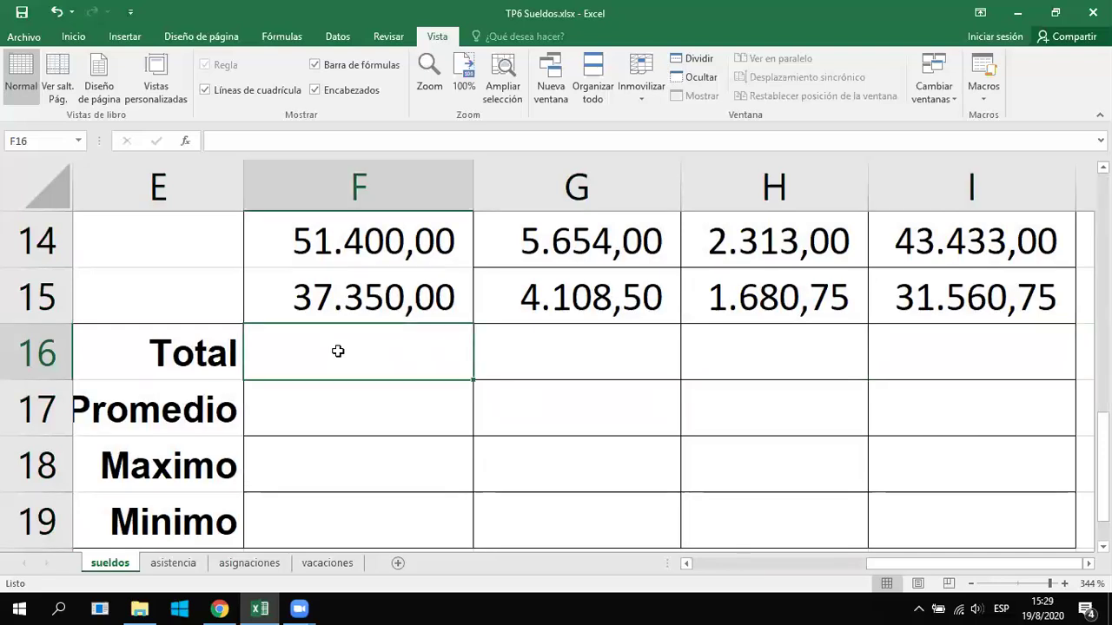
{"action": "left_click_drag", "start_coordinate": [247, 177], "coordinate": [251, 177]}
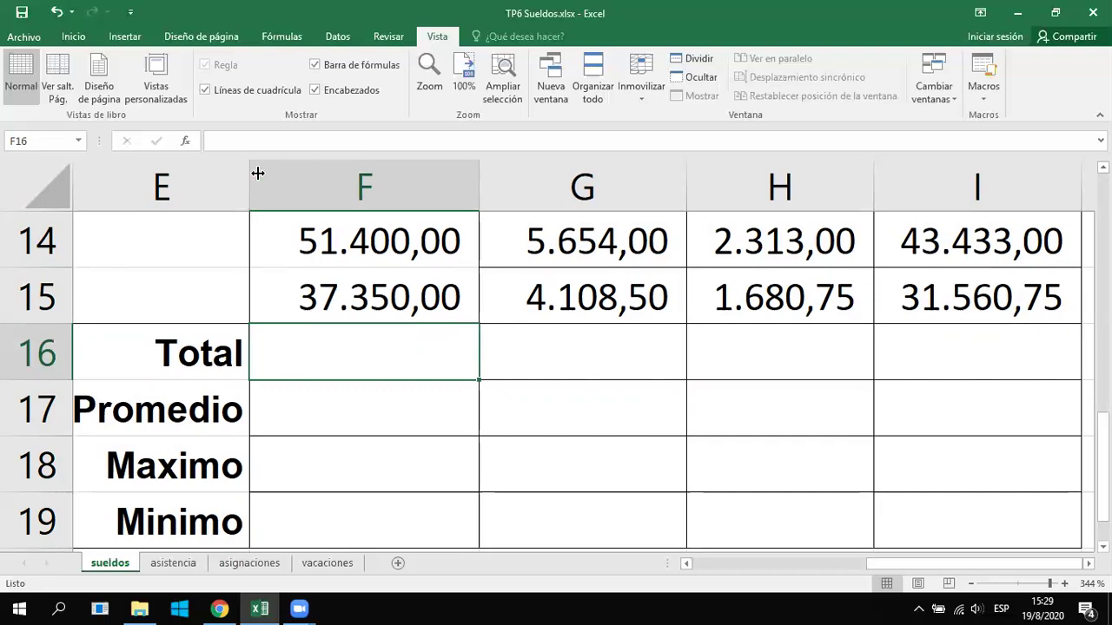
Calculate the Sueldo Básico total in F16 with AutoSum as =SUMA(F4:F15), checking the range it covers
{"action": "key", "text": "Down"}
{"action": "left_click", "coordinate": [394, 353]}
{"action": "left_click", "coordinate": [75, 36]}
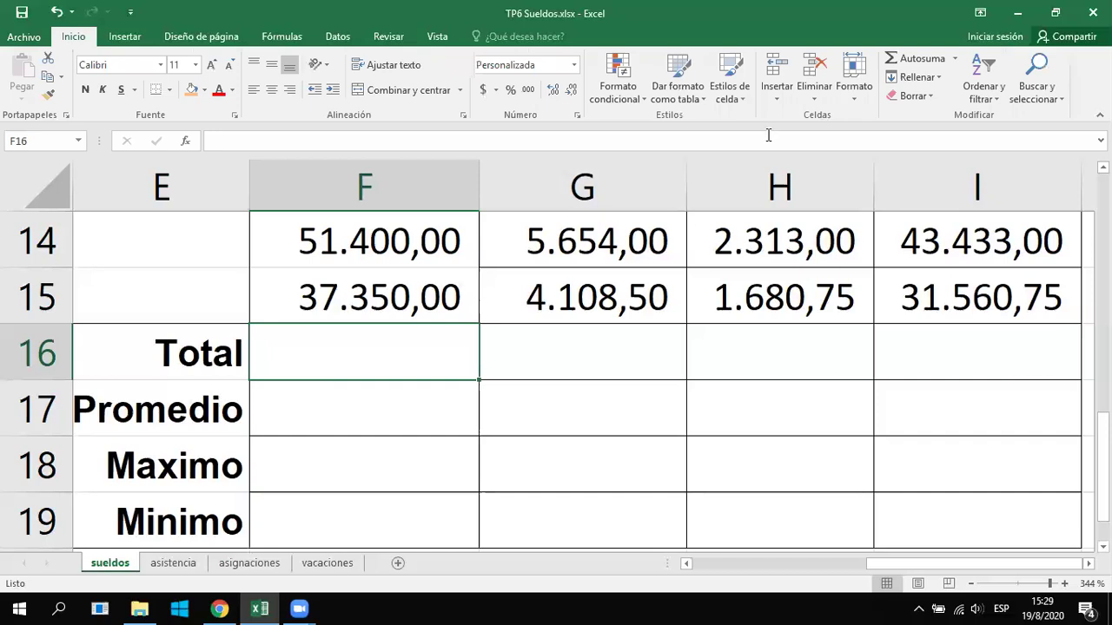
{"action": "left_click", "coordinate": [909, 59]}
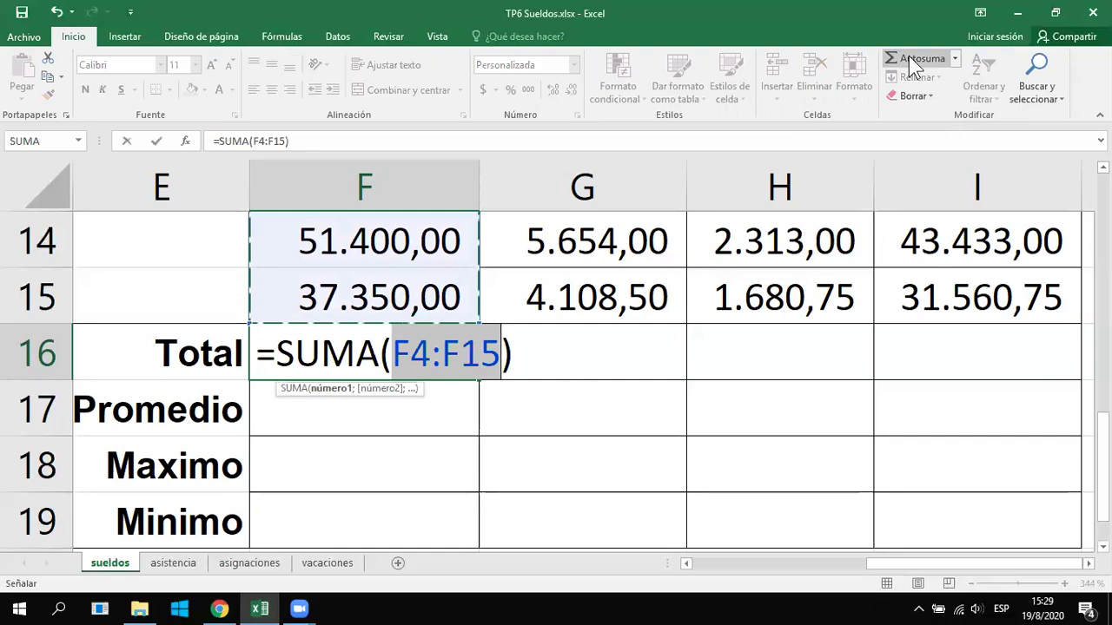
{"action": "scroll", "coordinate": [642, 223], "scroll_direction": "up", "scroll_amount": 3}
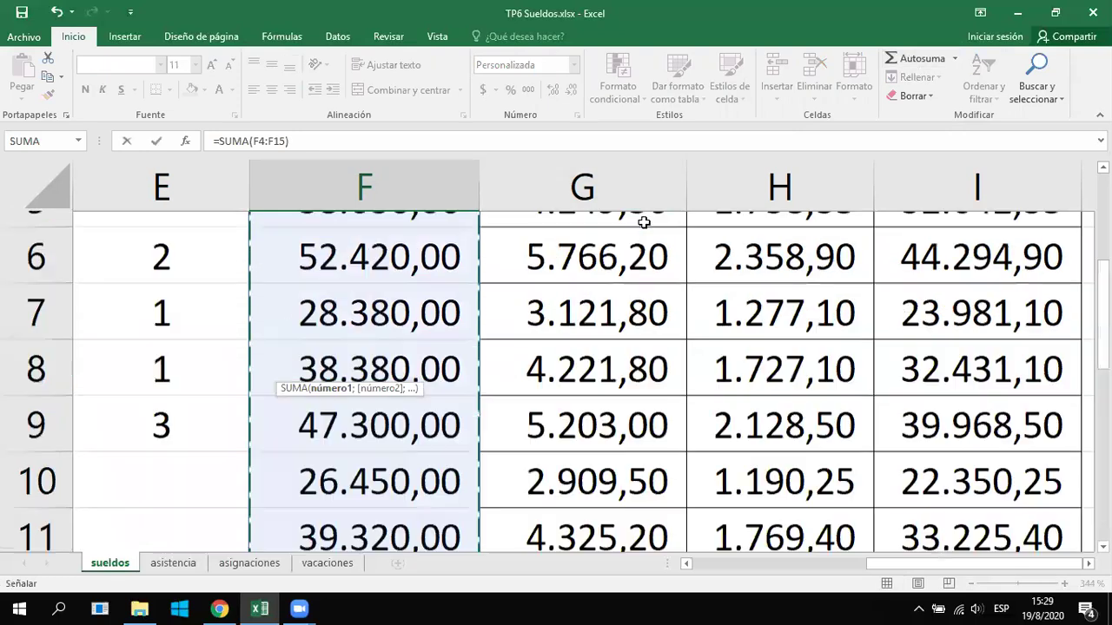
{"action": "scroll", "coordinate": [632, 260], "scroll_direction": "up", "scroll_amount": 2}
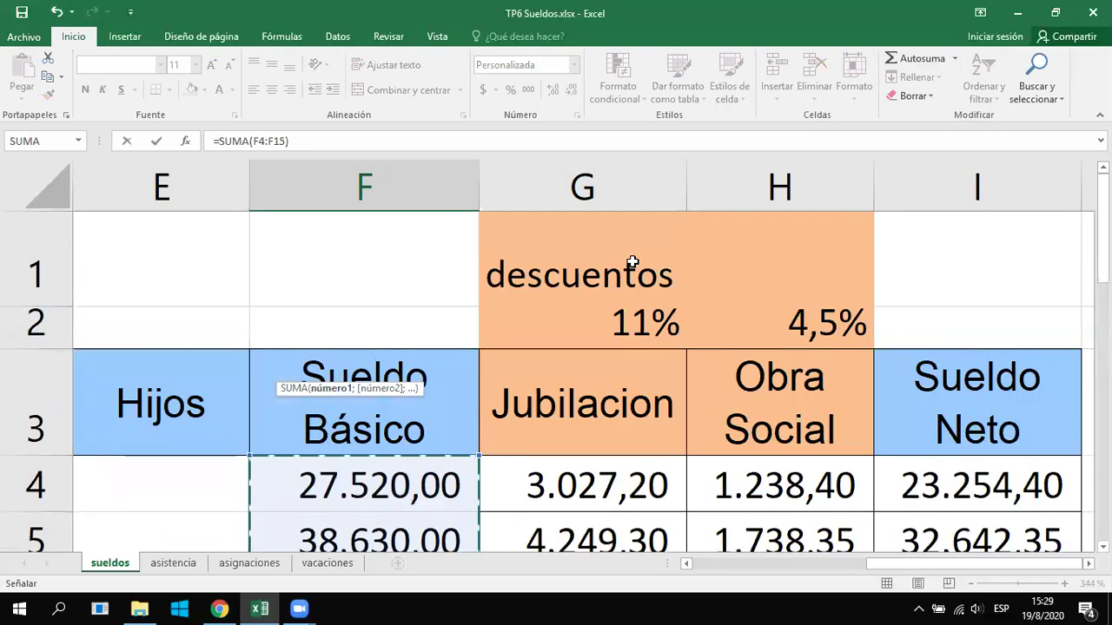
{"action": "scroll", "coordinate": [632, 261], "scroll_direction": "down", "scroll_amount": 9}
{"action": "scroll", "coordinate": [635, 262], "scroll_direction": "up", "scroll_amount": 4}
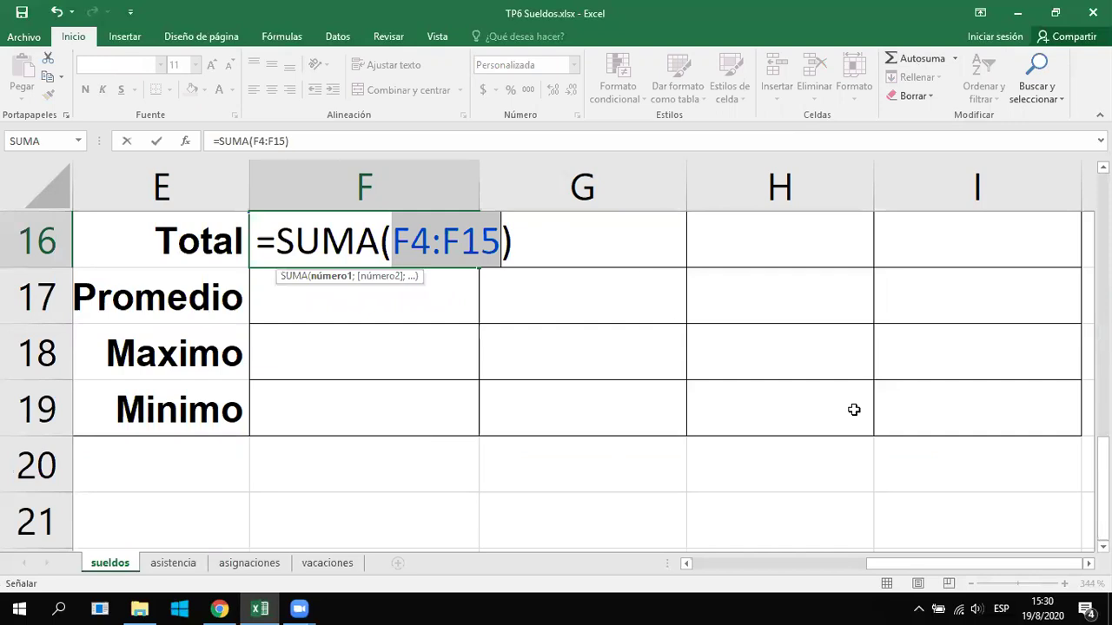
{"action": "key", "text": "Return"}
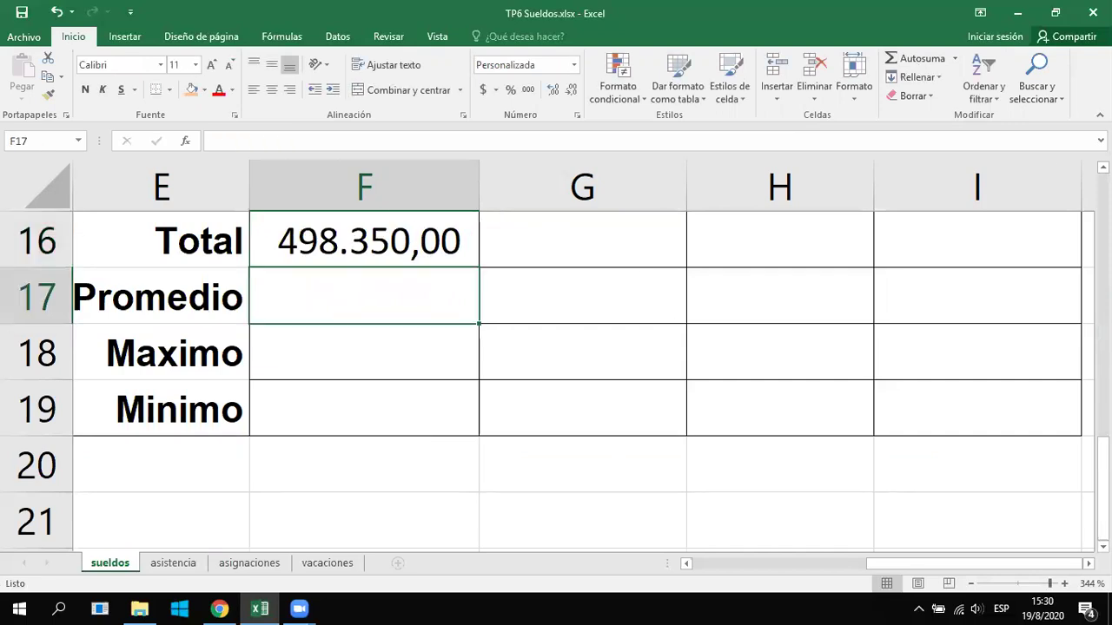
Fill the F16 total formula across the Total row to I16
{"action": "scroll", "coordinate": [840, 266], "scroll_direction": "up", "scroll_amount": 2}
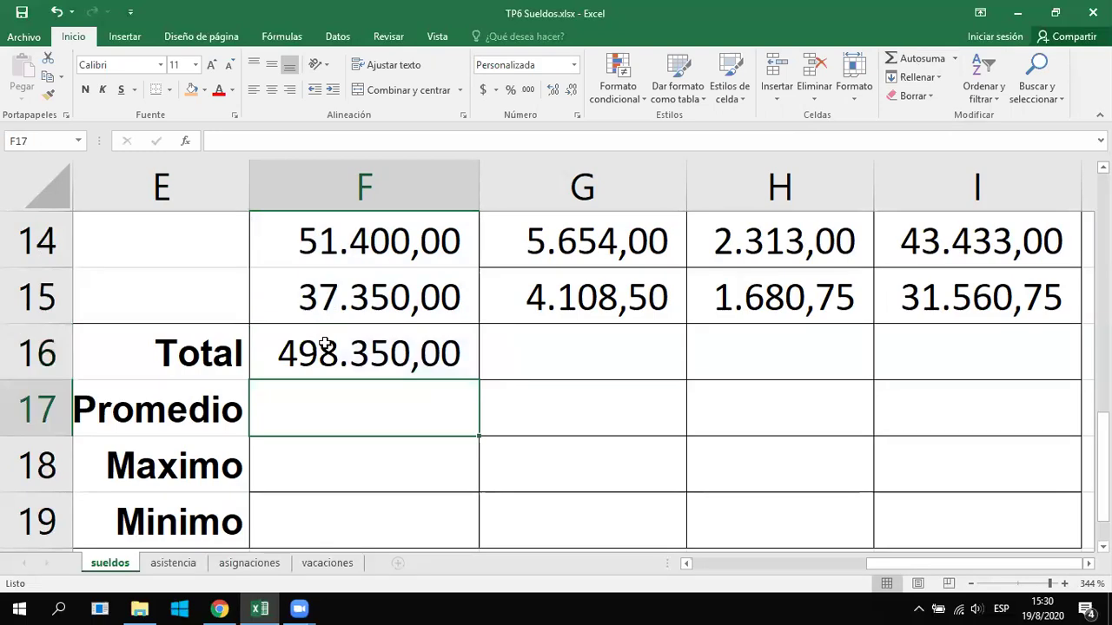
{"action": "left_click", "coordinate": [324, 344]}
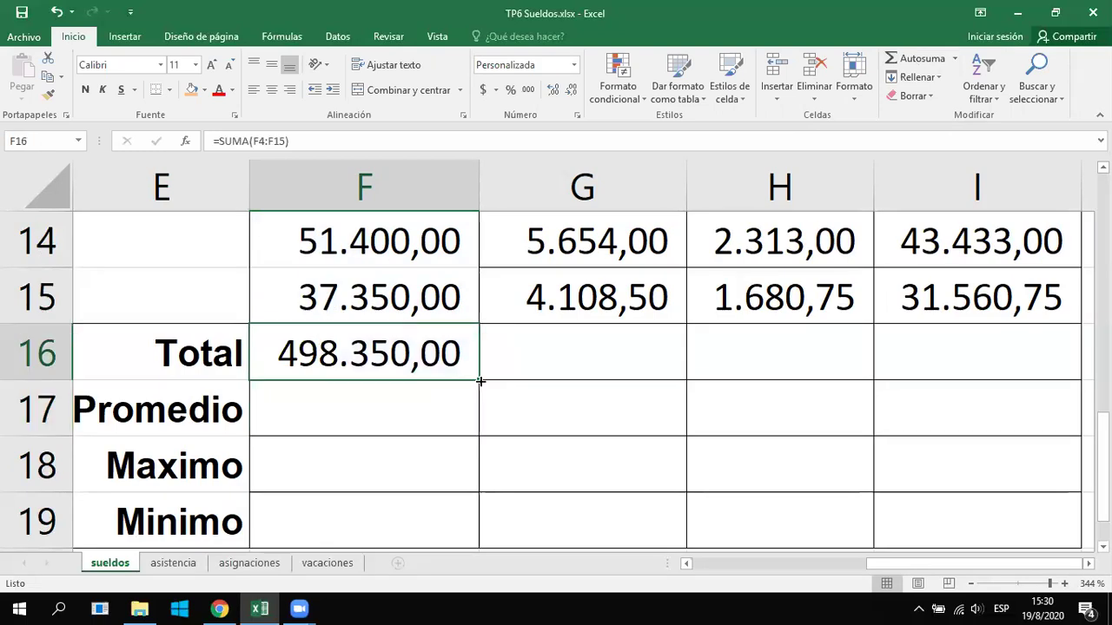
{"action": "left_click_drag", "start_coordinate": [480, 380], "coordinate": [662, 346]}
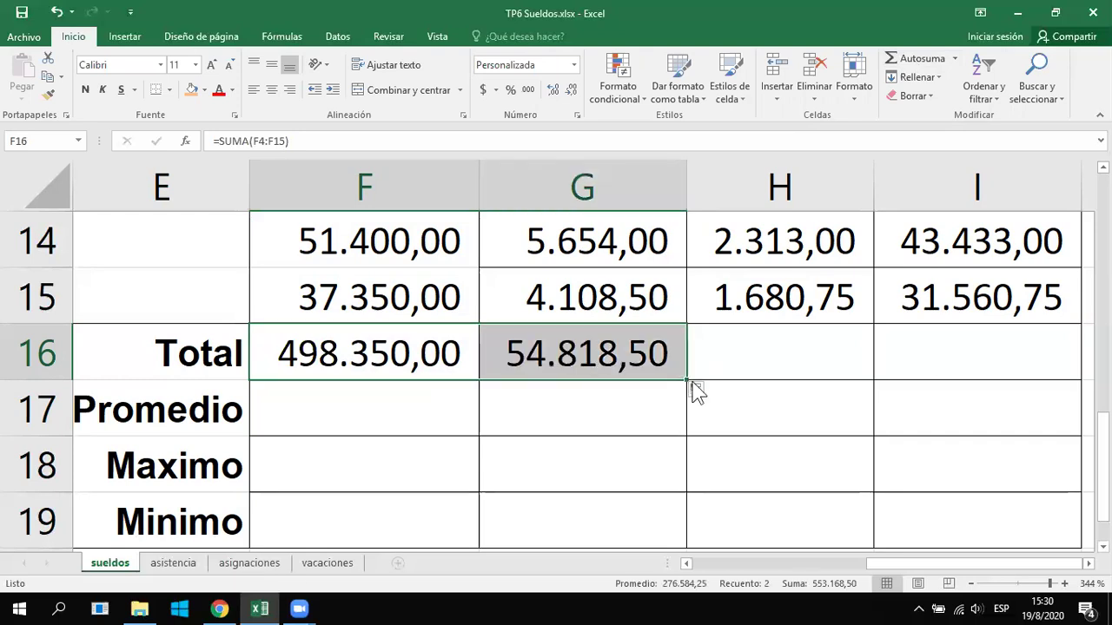
{"action": "left_click_drag", "start_coordinate": [686, 380], "coordinate": [1042, 382]}
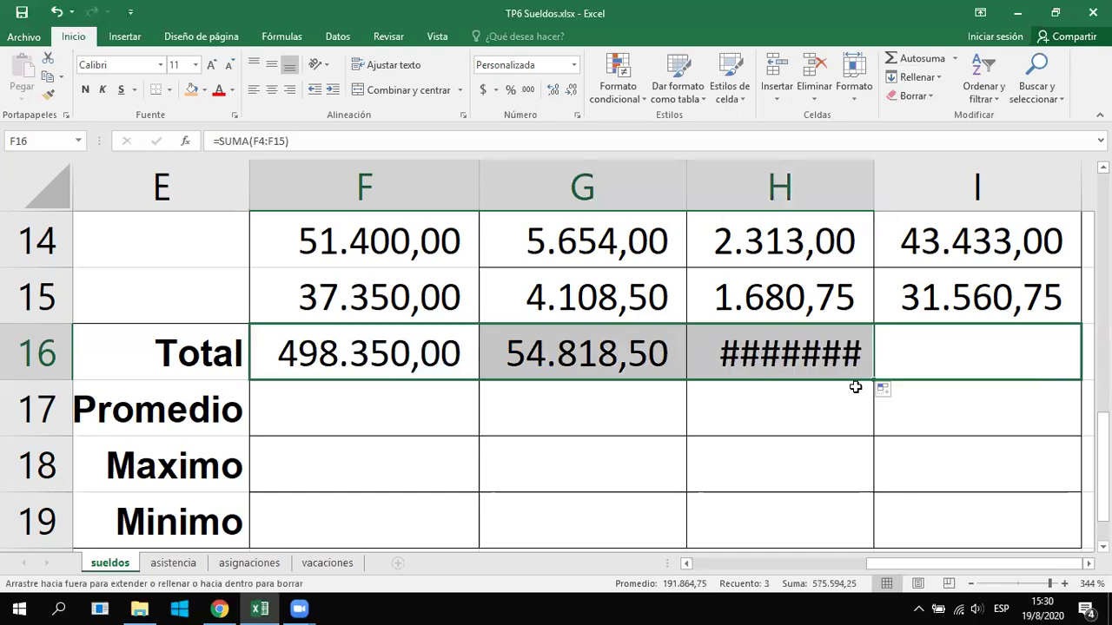
Autofit columns H and I to their totals and check the Sueldo Neto total in I16
{"action": "double_click", "coordinate": [871, 189]}
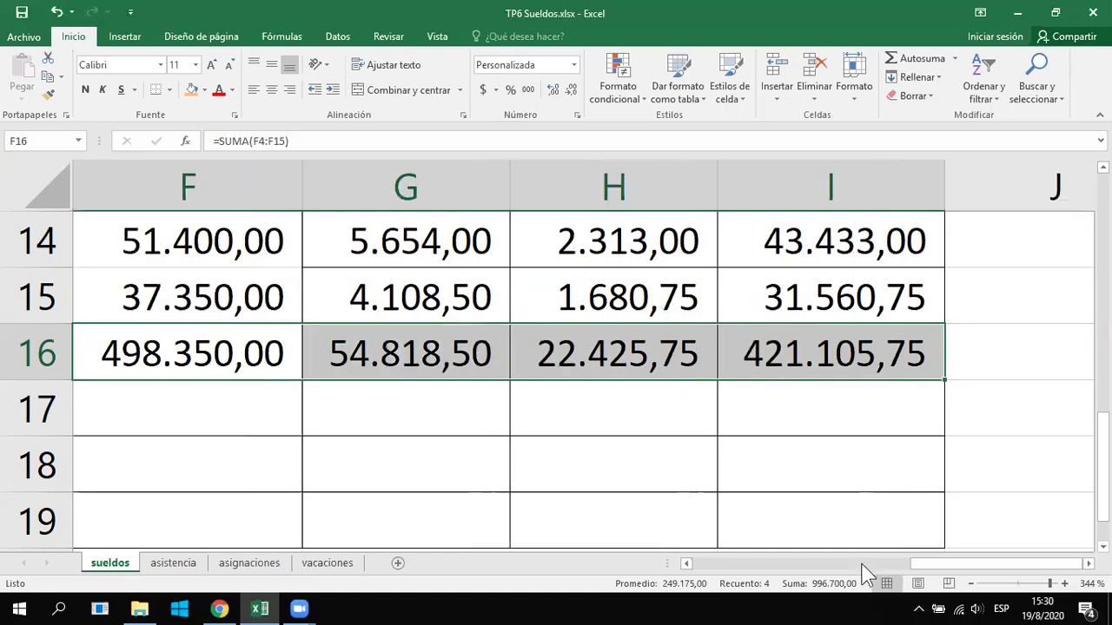
{"action": "left_click", "coordinate": [685, 563]}
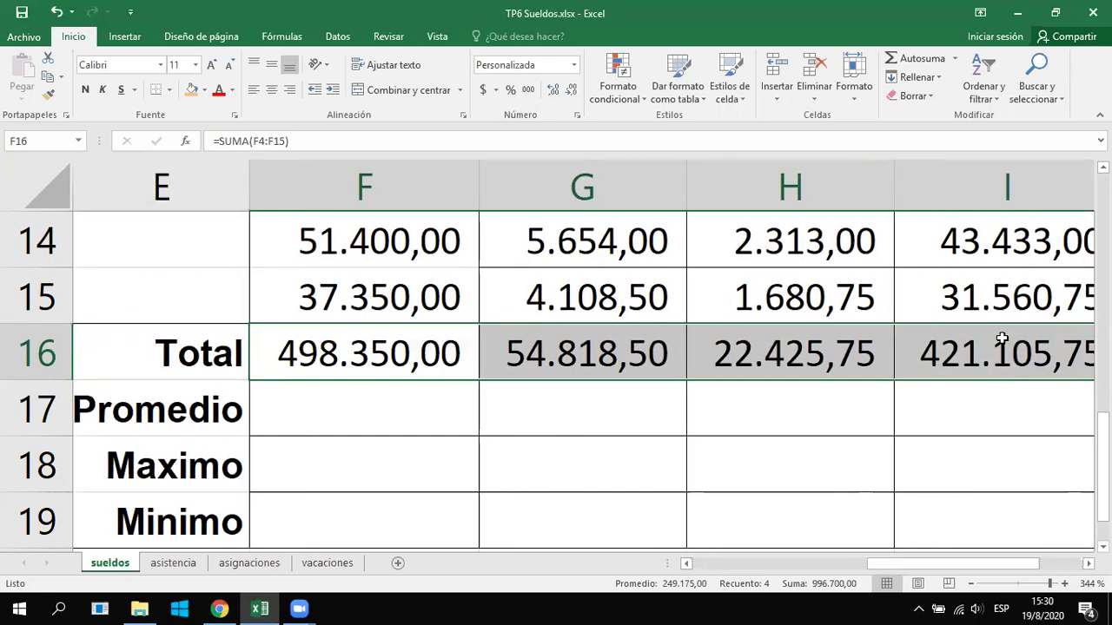
{"action": "left_click", "coordinate": [1001, 338]}
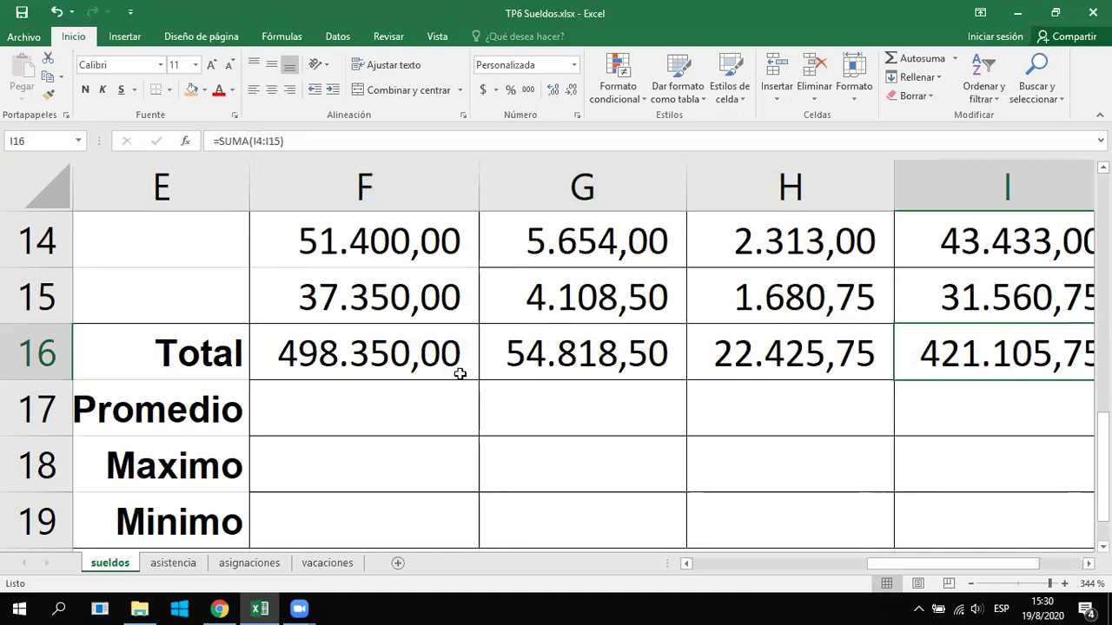
Shade the totals in F16:I16 with the fill color Verde oliva, Énfasis 3, Claro 60%
{"action": "left_click_drag", "start_coordinate": [431, 356], "coordinate": [987, 521]}
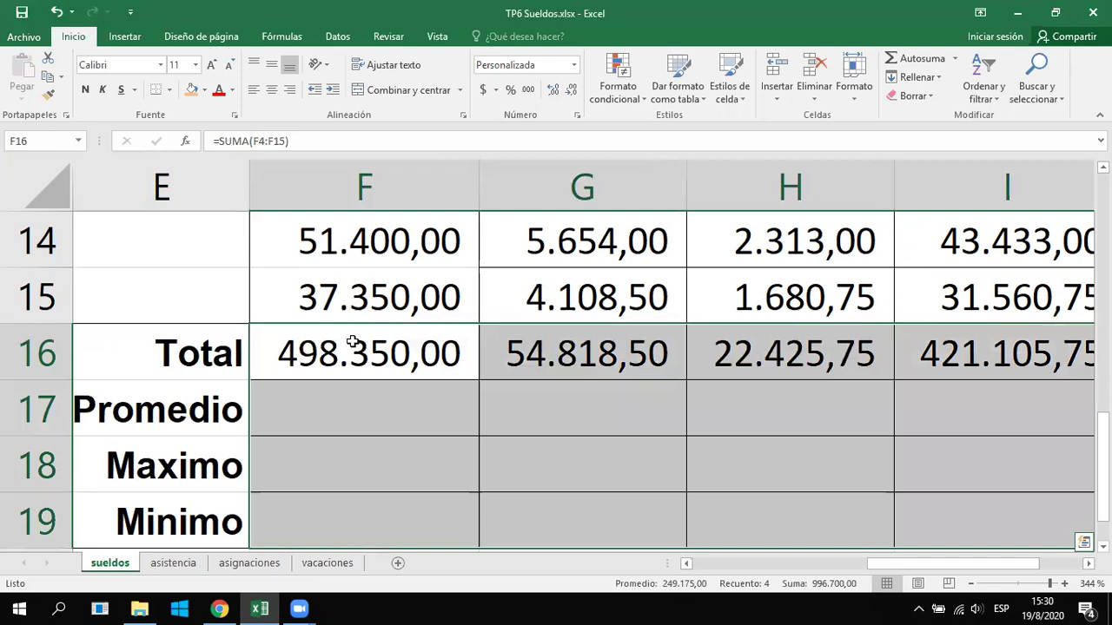
{"action": "left_click_drag", "start_coordinate": [365, 352], "coordinate": [990, 353]}
{"action": "left_click", "coordinate": [204, 90]}
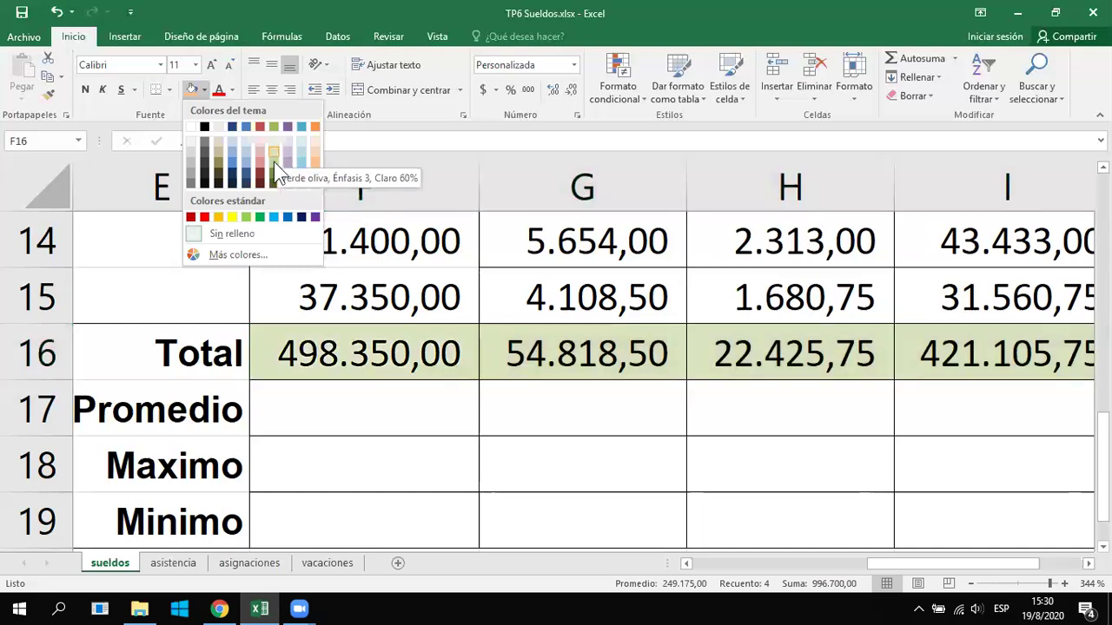
{"action": "left_click", "coordinate": [273, 162]}
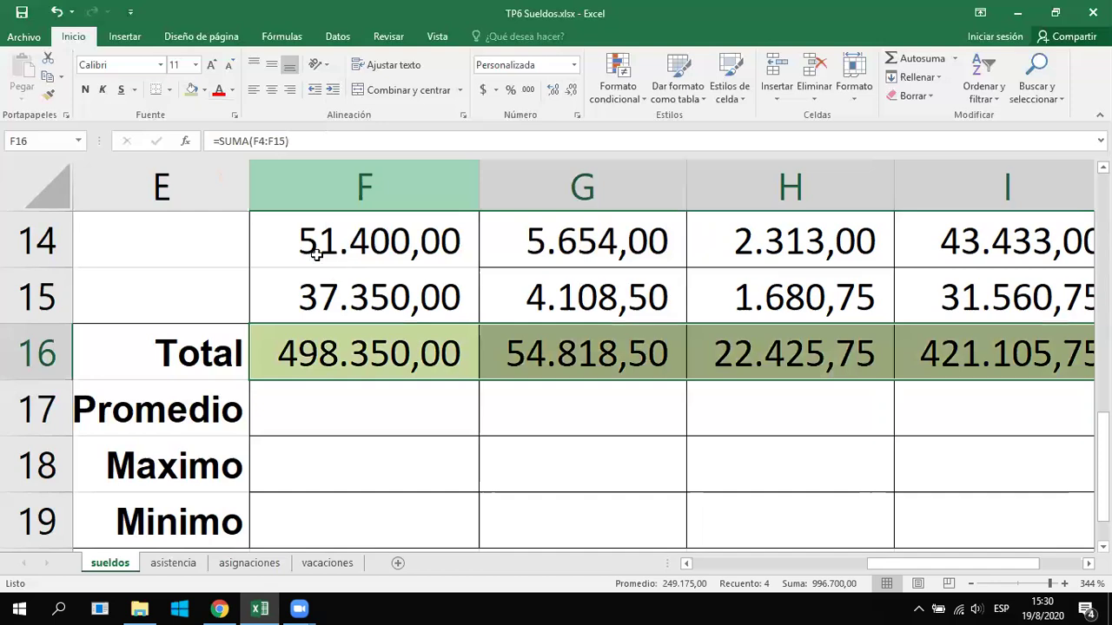
Autofit column E to the Promedio label in E17
{"action": "left_click", "coordinate": [333, 409]}
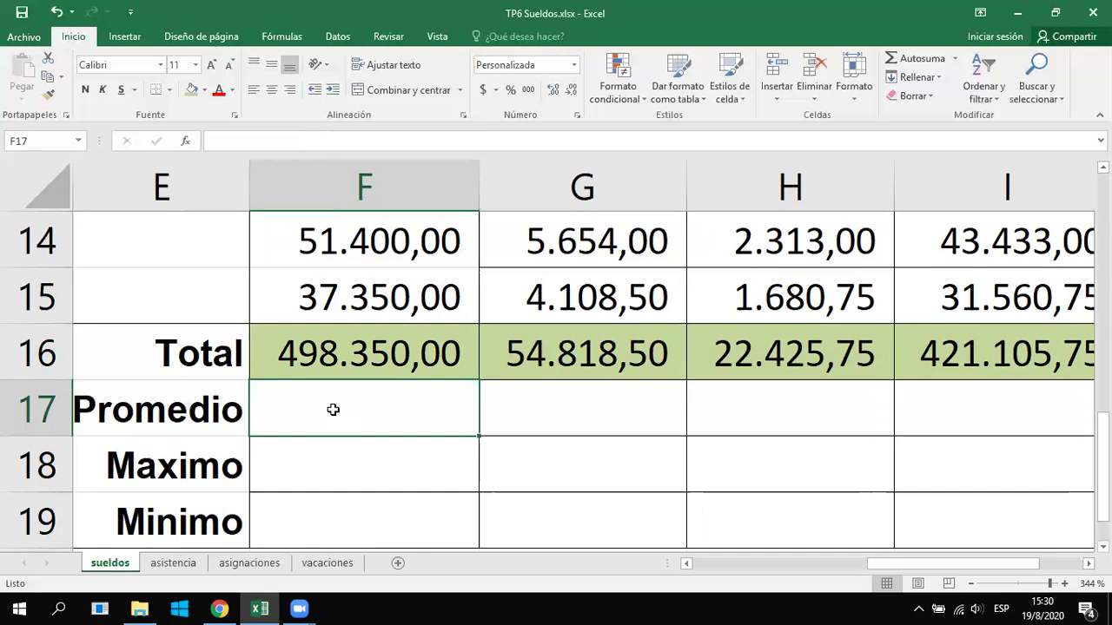
{"action": "left_click", "coordinate": [117, 410]}
{"action": "left_click", "coordinate": [139, 516]}
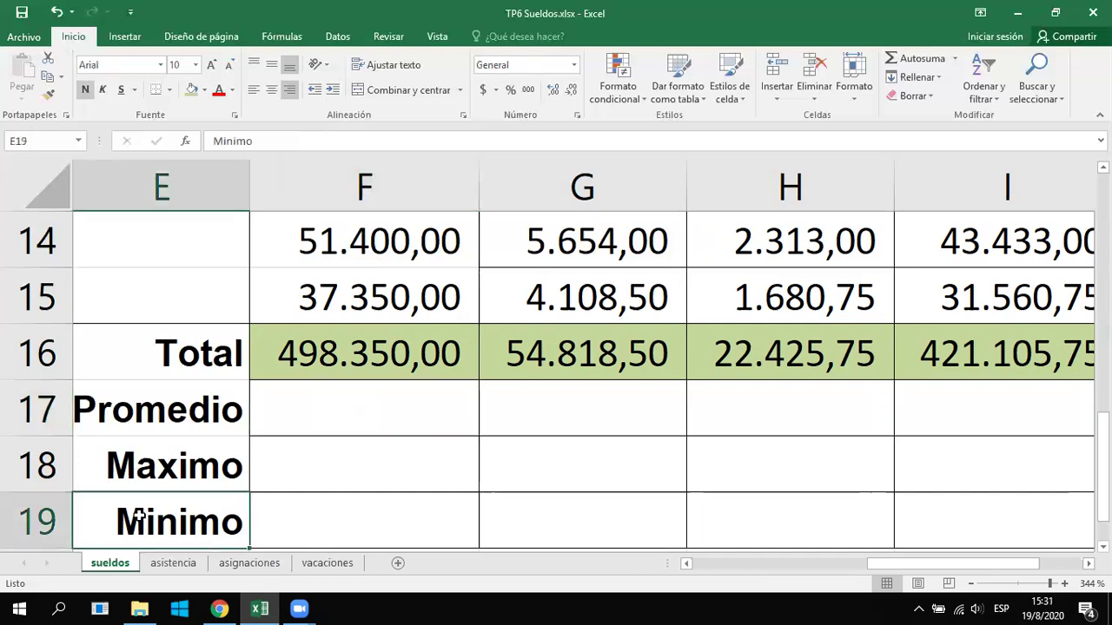
{"action": "left_click", "coordinate": [163, 399]}
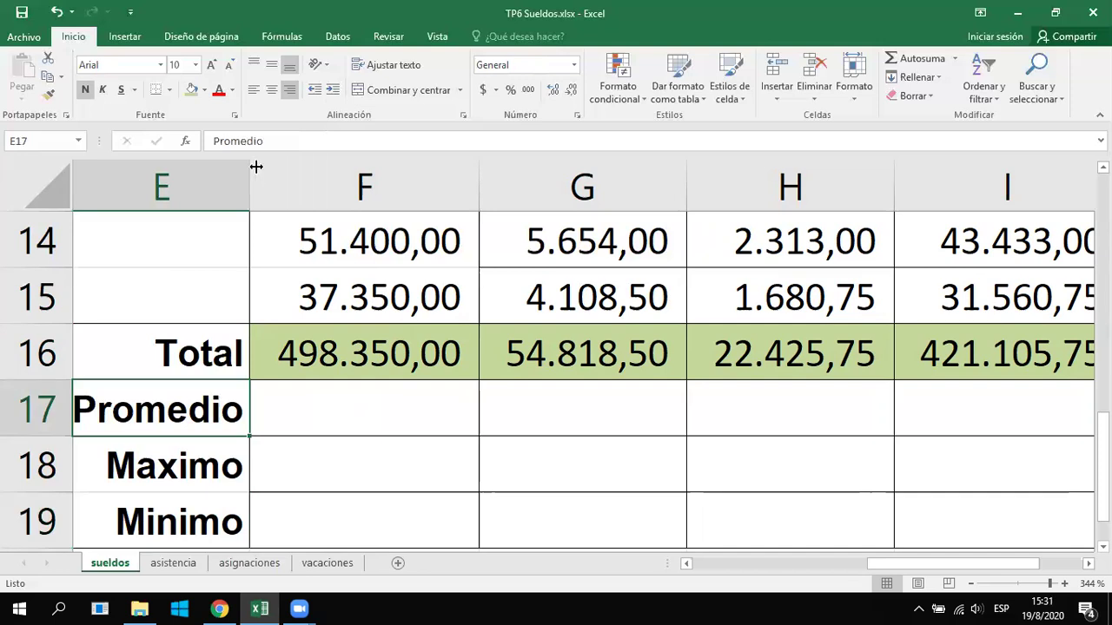
{"action": "double_click", "coordinate": [256, 167]}
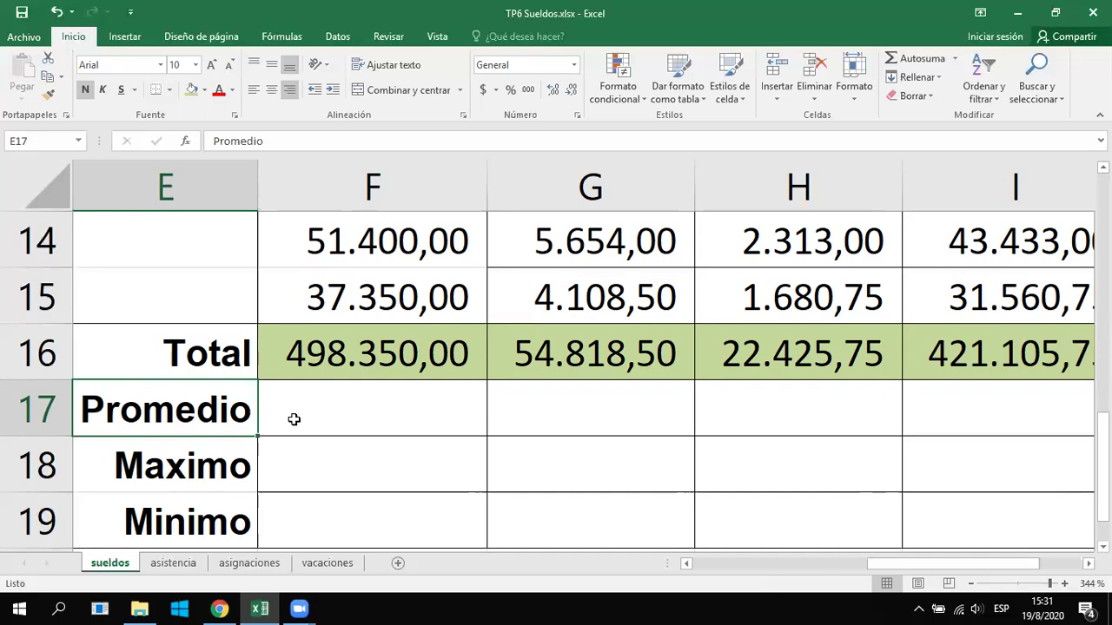
Insert the Promedio function in F17 with the suggested range, as =PROMEDIO(F4:F16)
{"action": "left_click", "coordinate": [413, 414]}
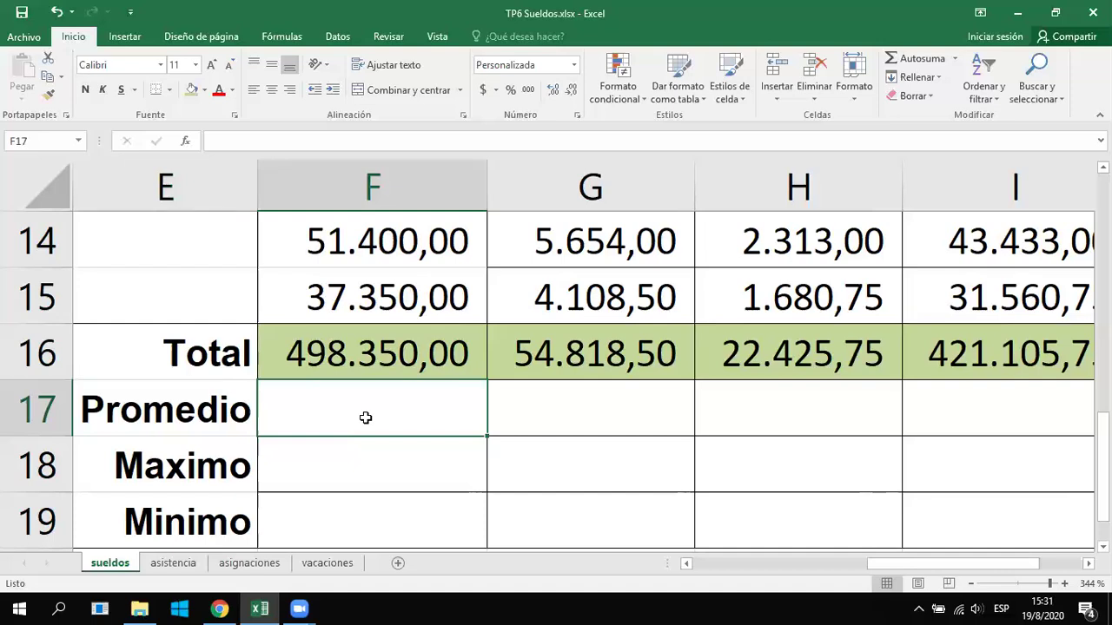
{"action": "left_click", "coordinate": [954, 59]}
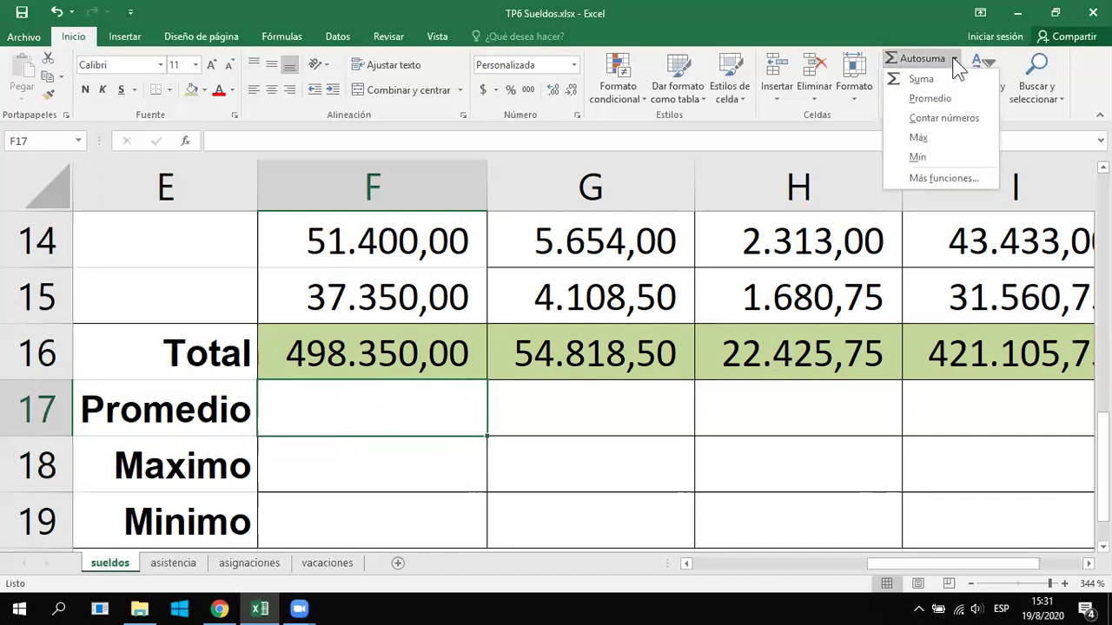
{"action": "left_click", "coordinate": [931, 99]}
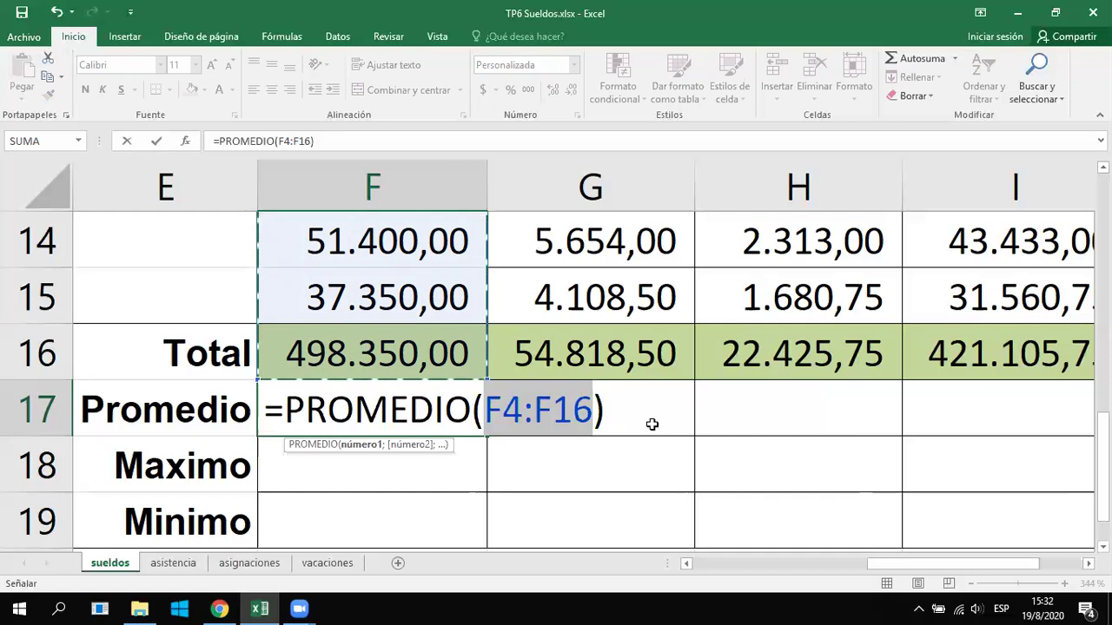
{"action": "key", "text": "Return"}
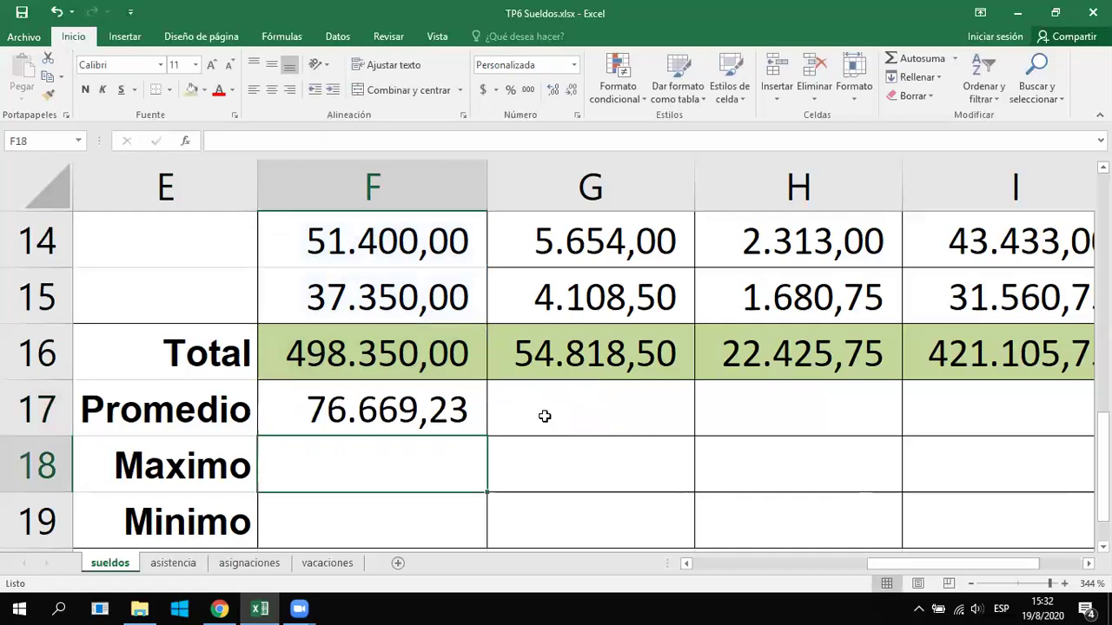
Correct the average formula in F17 to exclude the Total row, making it =PROMEDIO(F4:F15)
{"action": "left_click", "coordinate": [368, 402]}
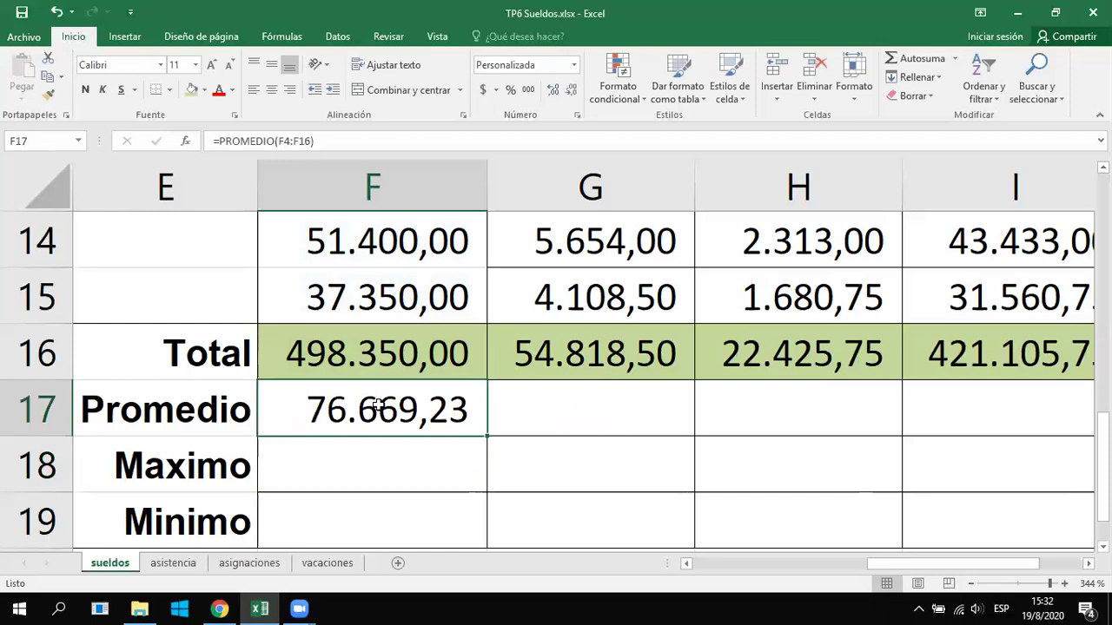
{"action": "scroll", "coordinate": [378, 404], "scroll_direction": "up", "scroll_amount": 4}
{"action": "scroll", "coordinate": [379, 404], "scroll_direction": "down", "scroll_amount": 6}
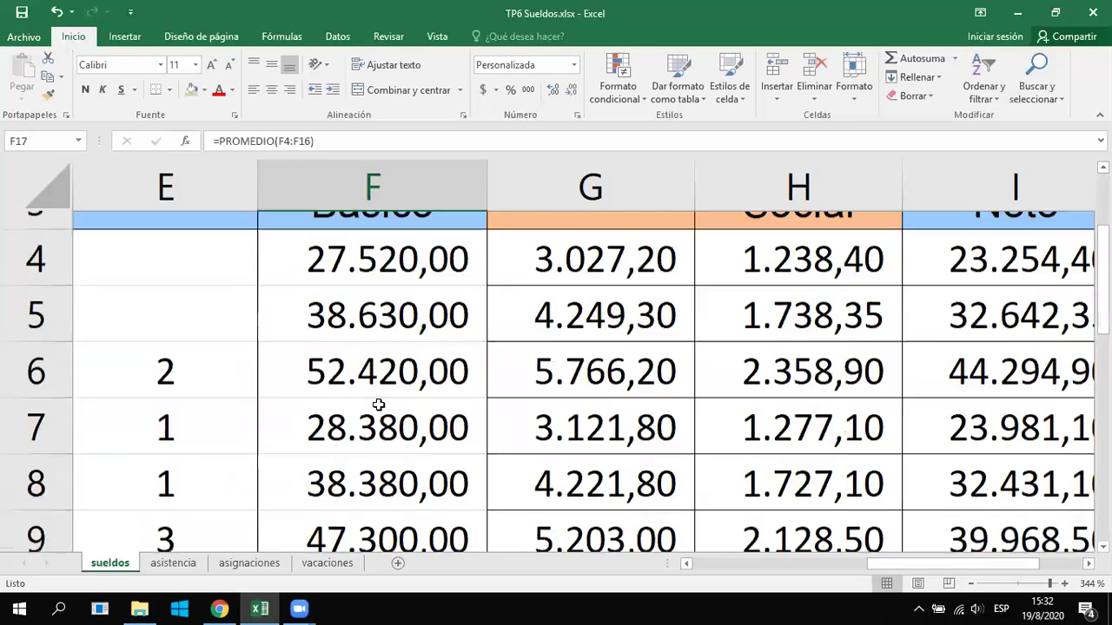
{"action": "scroll", "coordinate": [379, 404], "scroll_direction": "up", "scroll_amount": 1}
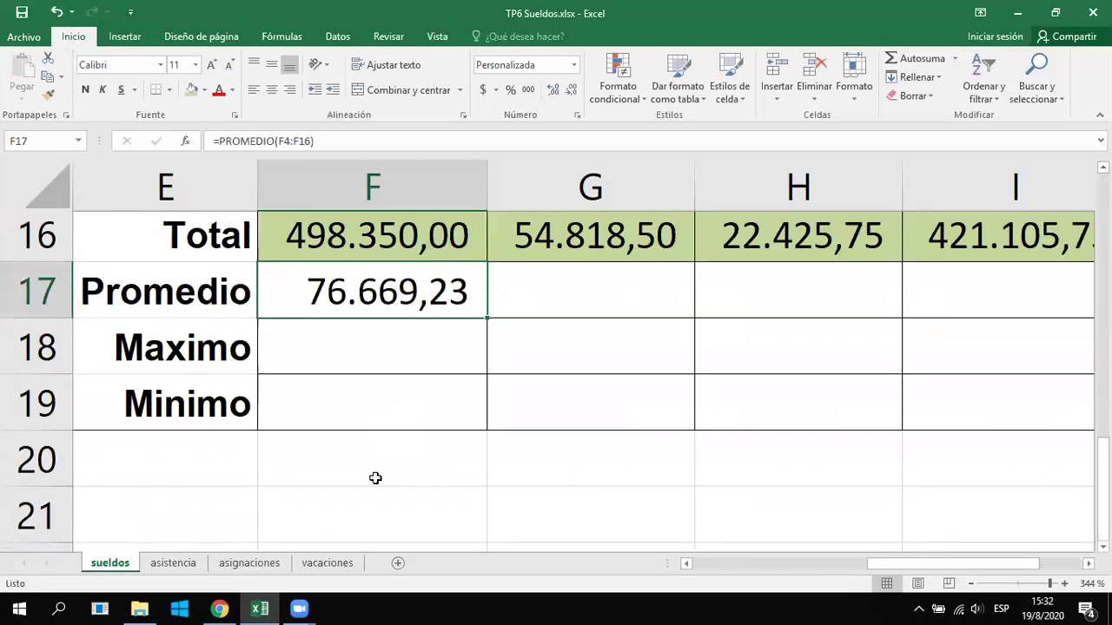
{"action": "scroll", "coordinate": [375, 478], "scroll_direction": "up", "scroll_amount": 1}
{"action": "double_click", "coordinate": [437, 443]}
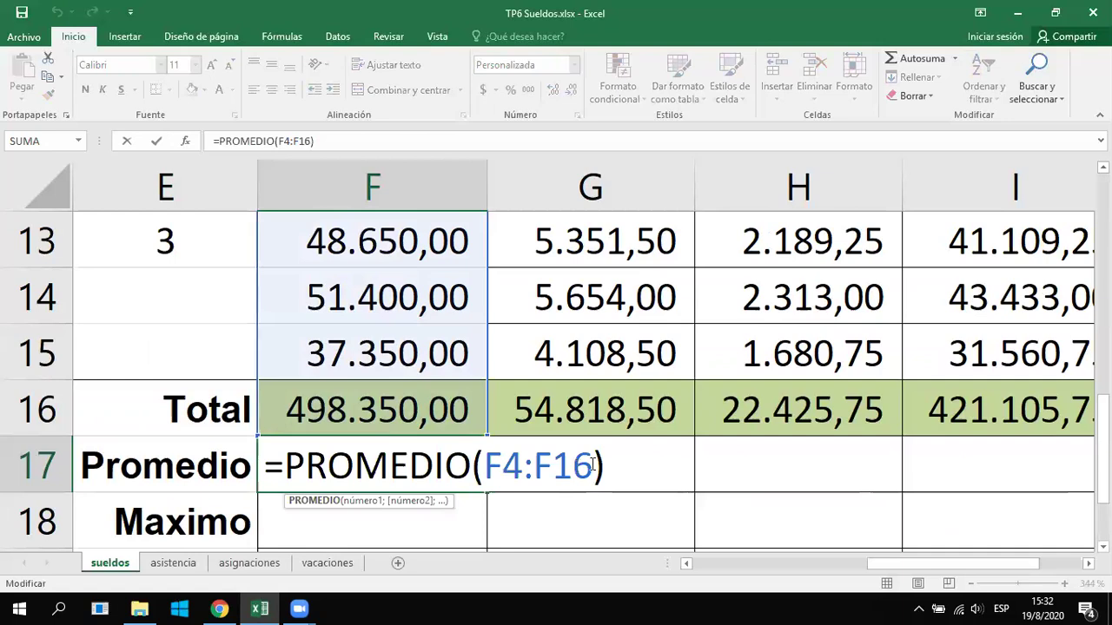
{"action": "left_click_drag", "start_coordinate": [572, 466], "coordinate": [595, 469]}
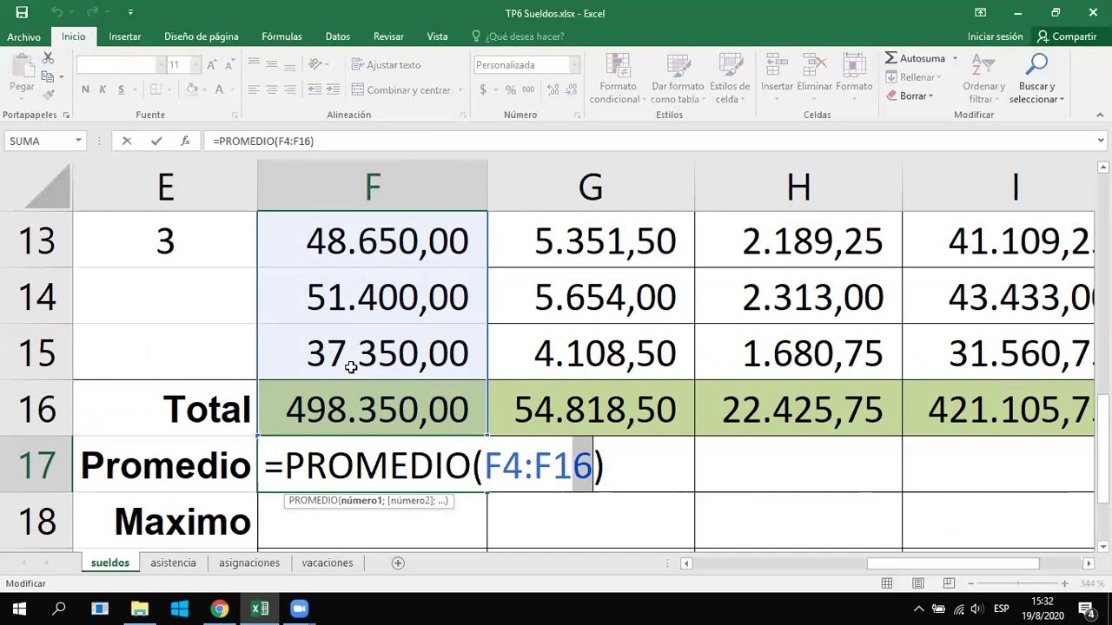
{"action": "type", "text": "5"}
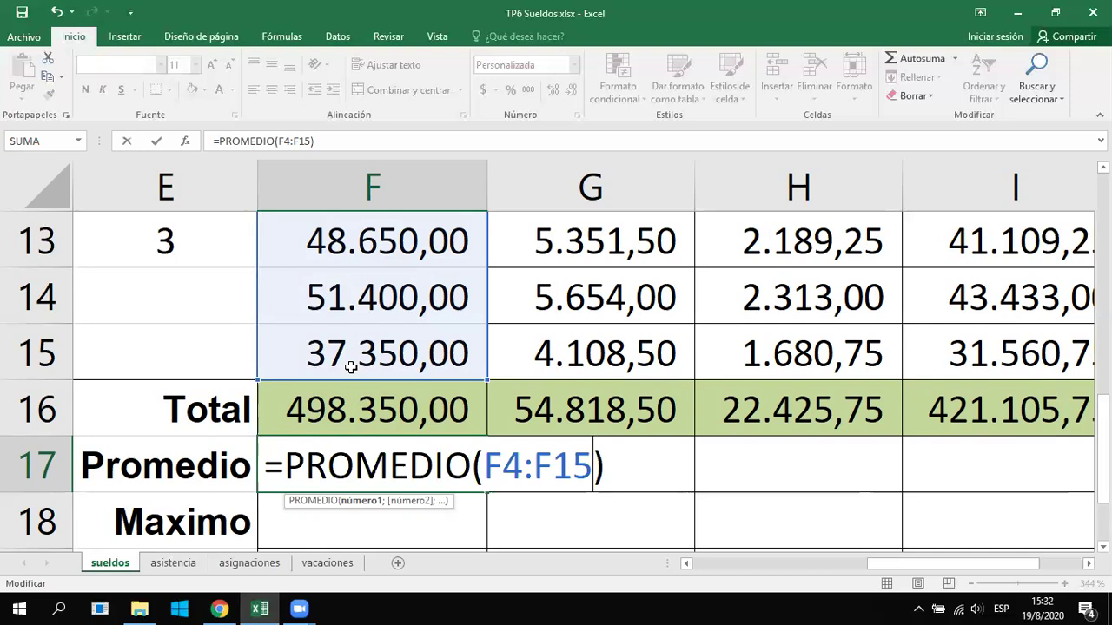
{"action": "key", "text": "Return"}
Copy the Promedio formula from F17 across to I17 and check the formula in each cell of the row
{"action": "left_click", "coordinate": [370, 467]}
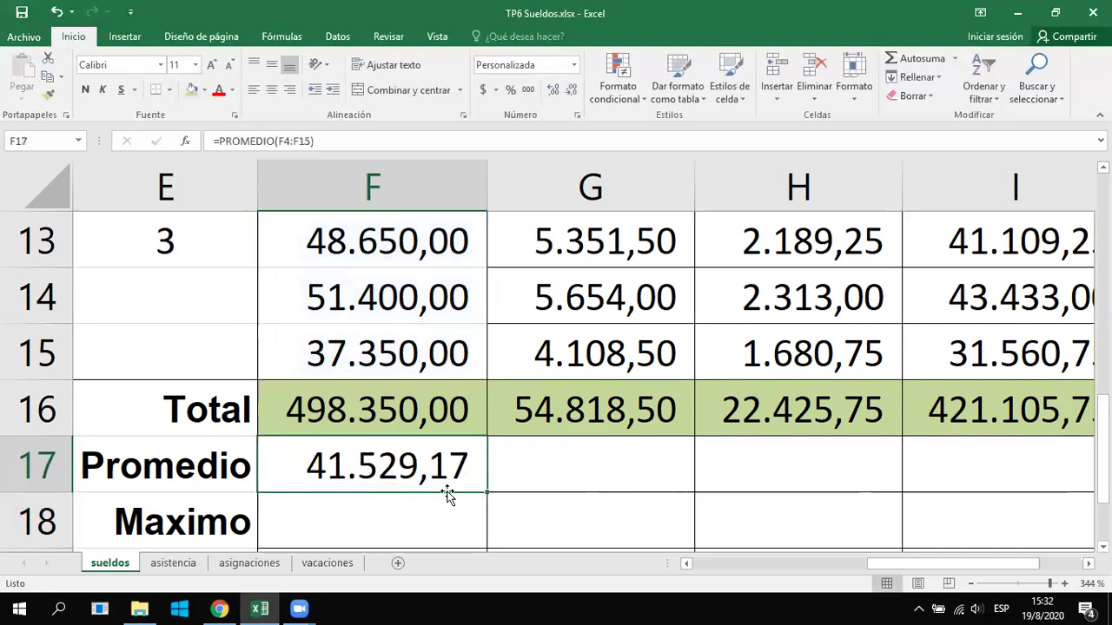
{"action": "left_click_drag", "start_coordinate": [485, 493], "coordinate": [485, 493]}
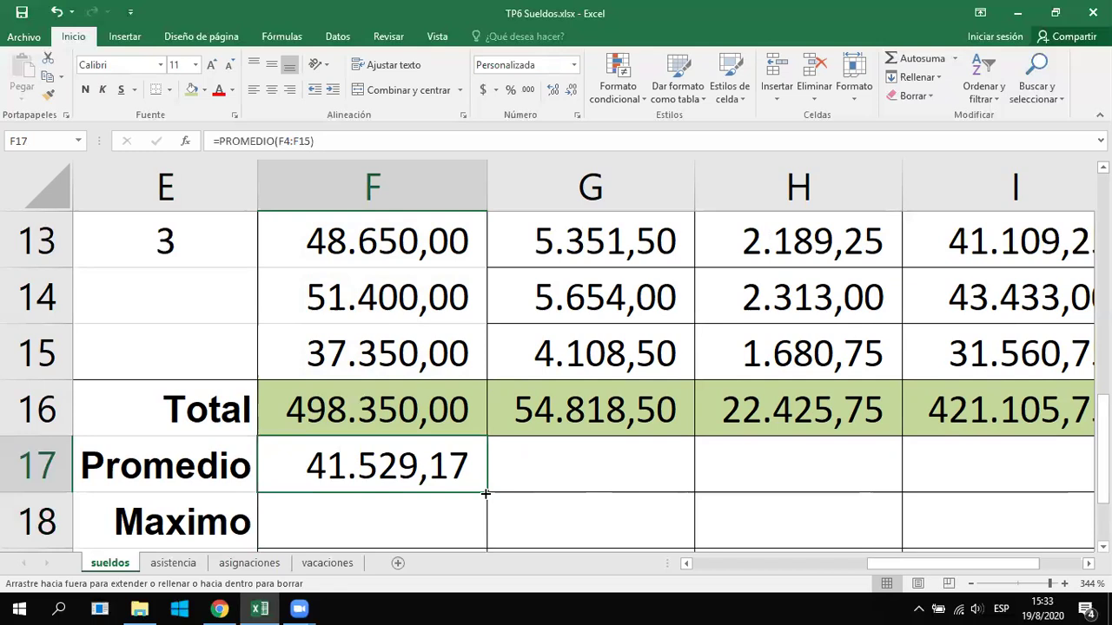
{"action": "left_click_drag", "start_coordinate": [485, 493], "coordinate": [1061, 490]}
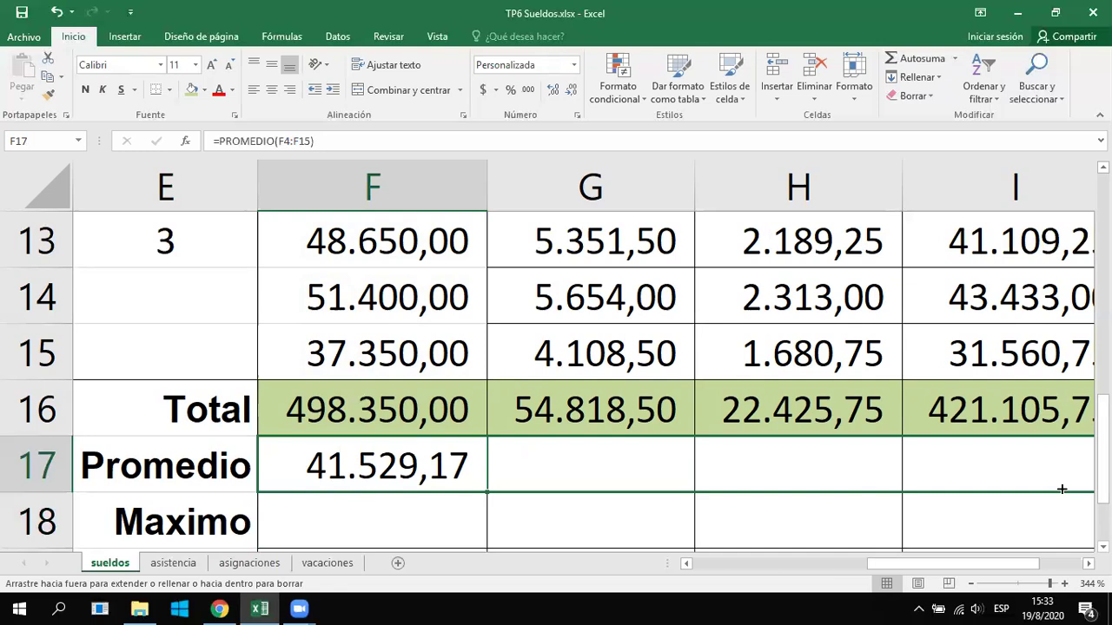
{"action": "left_click_drag", "start_coordinate": [1061, 490], "coordinate": [1061, 490]}
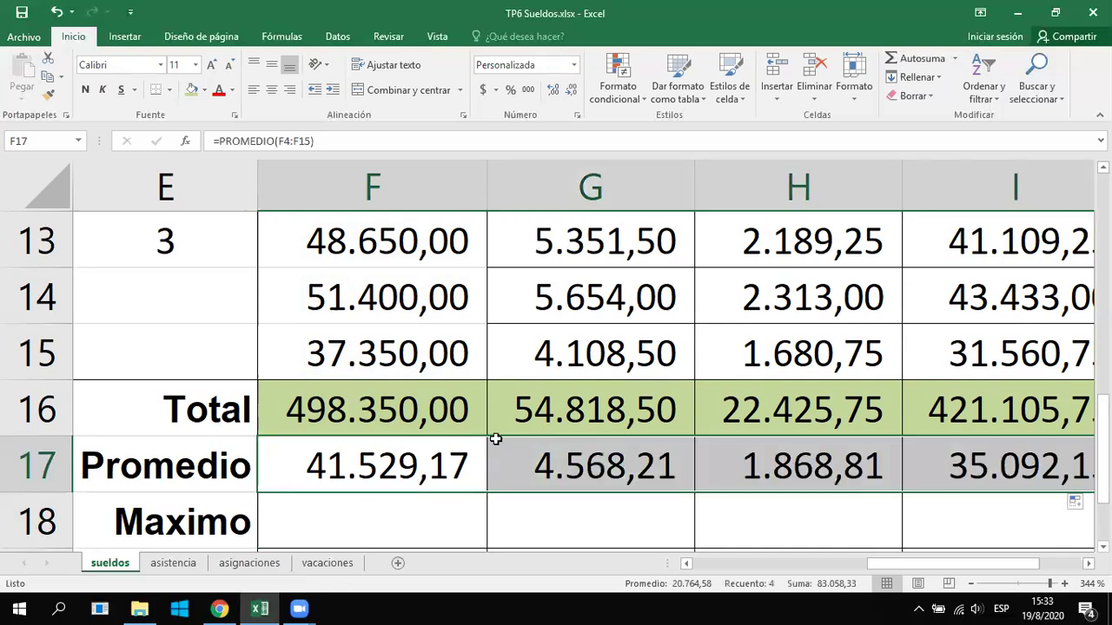
{"action": "left_click", "coordinate": [360, 458]}
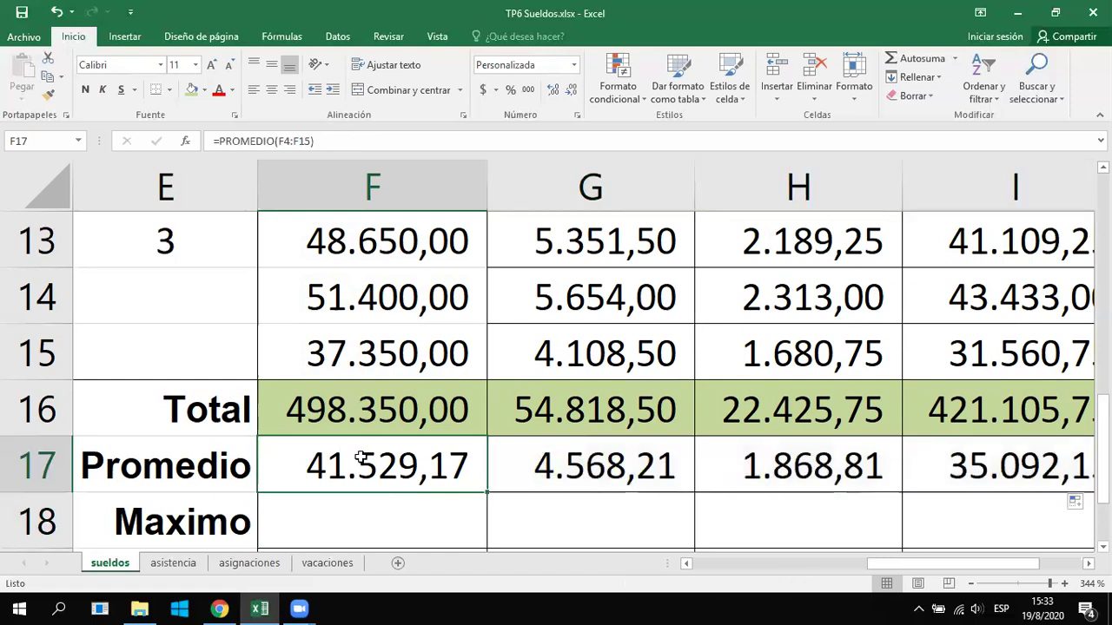
{"action": "left_click", "coordinate": [602, 470]}
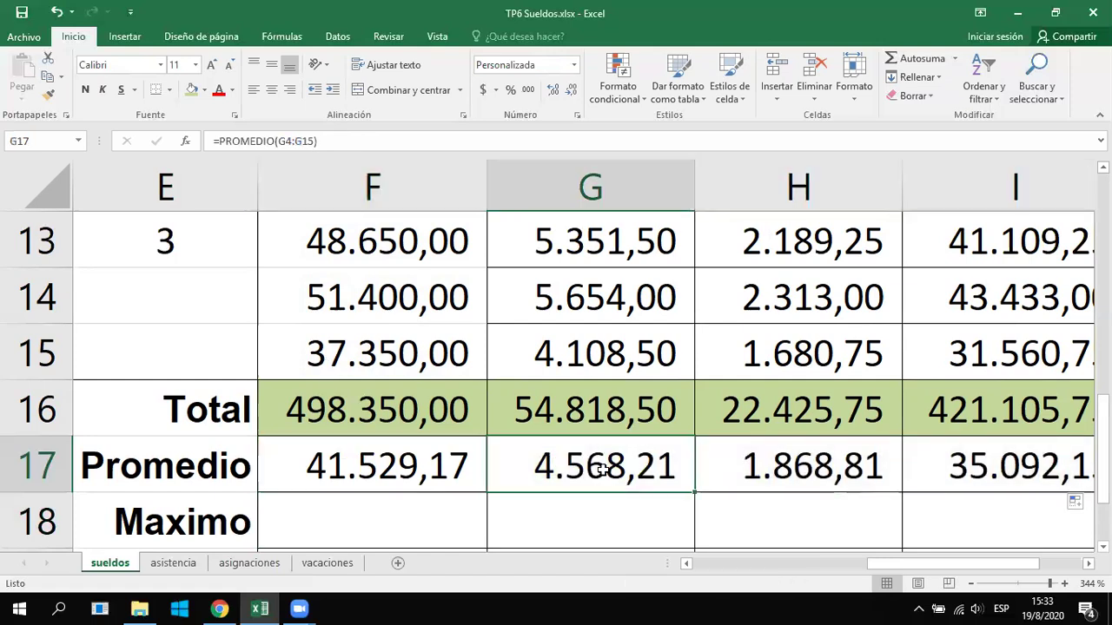
{"action": "left_click", "coordinate": [801, 466]}
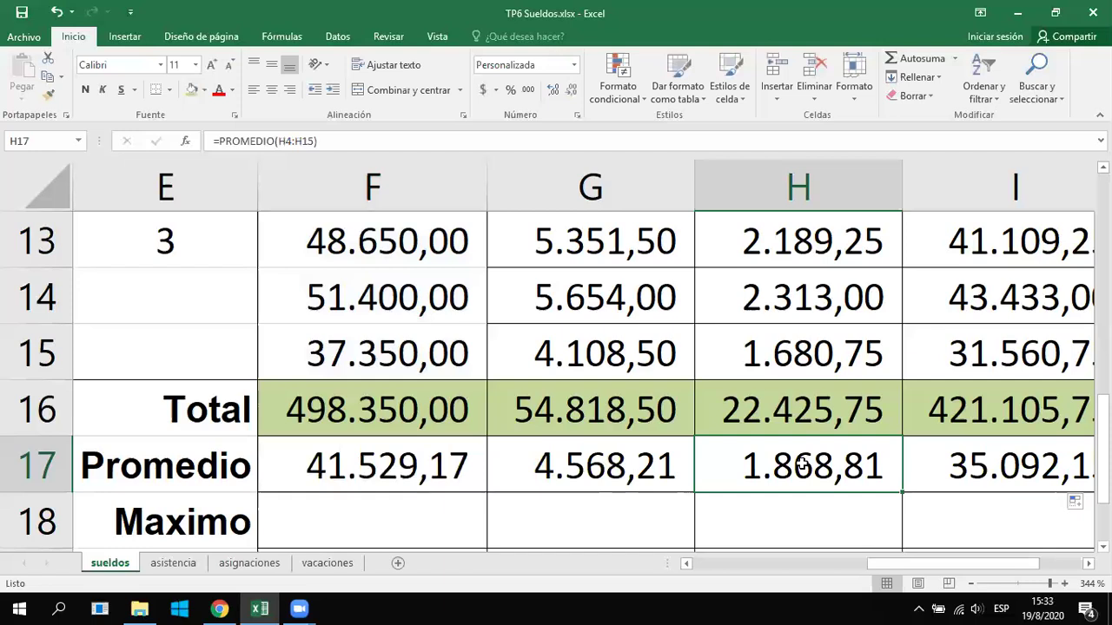
{"action": "left_click", "coordinate": [1022, 469]}
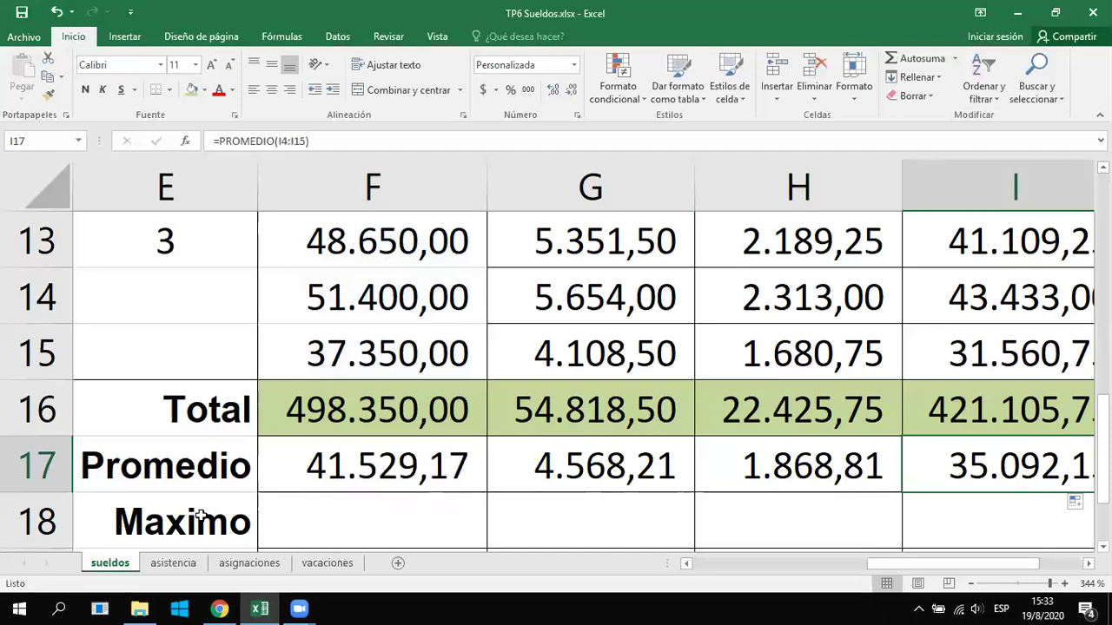
Insert the Máx function in F18 as =MAX(F4:F15) and copy it across to I18
{"action": "left_click", "coordinate": [295, 526]}
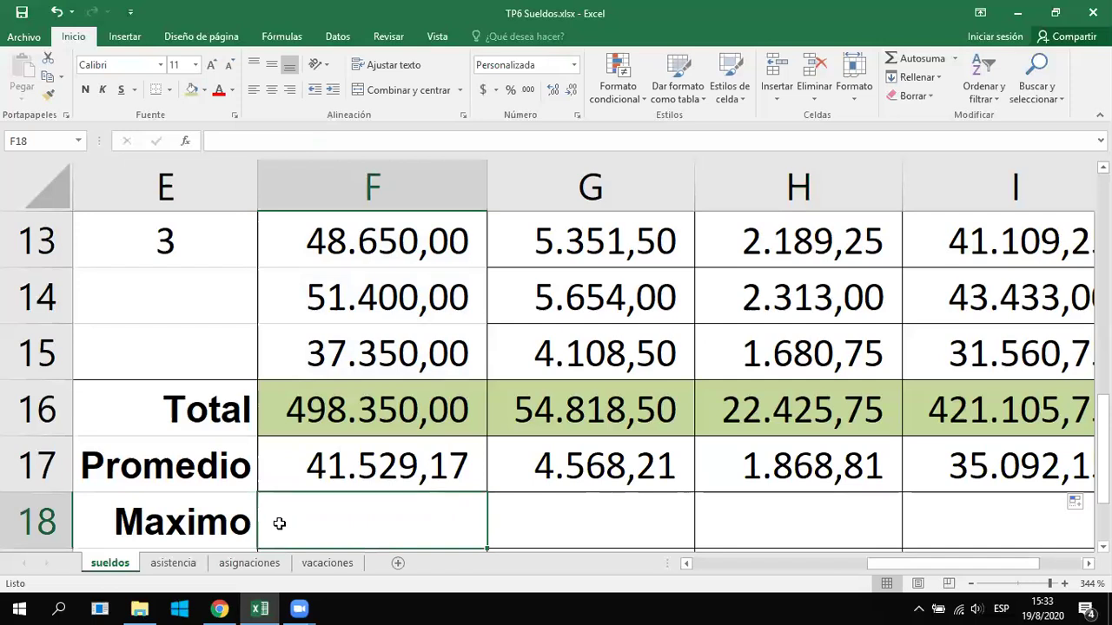
{"action": "scroll", "coordinate": [364, 481], "scroll_direction": "down", "scroll_amount": 1}
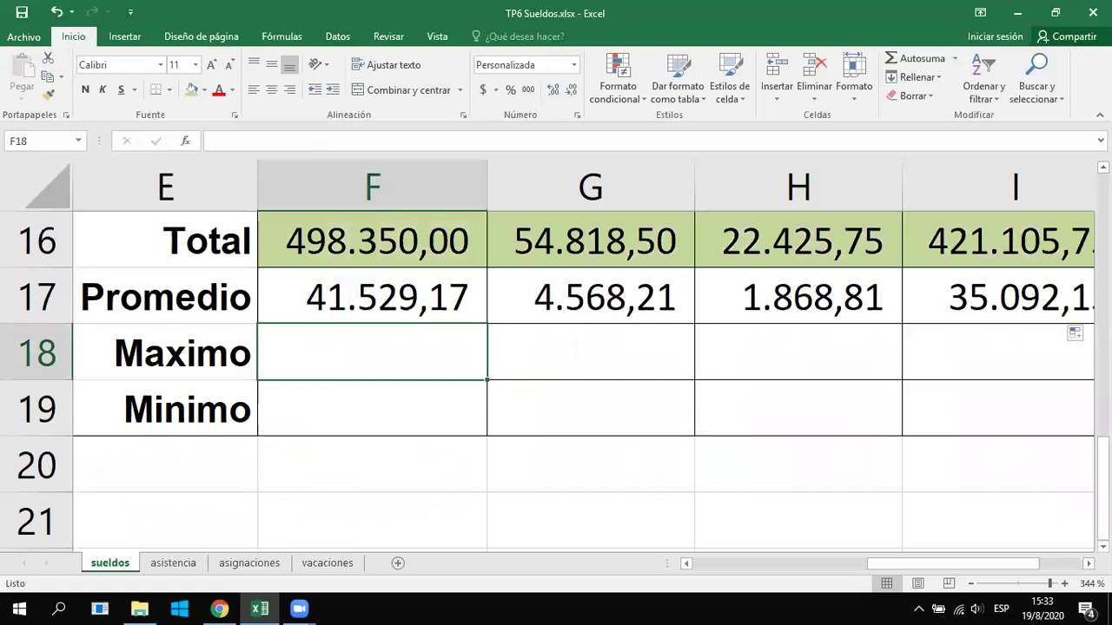
{"action": "scroll", "coordinate": [918, 347], "scroll_direction": "up", "scroll_amount": 1}
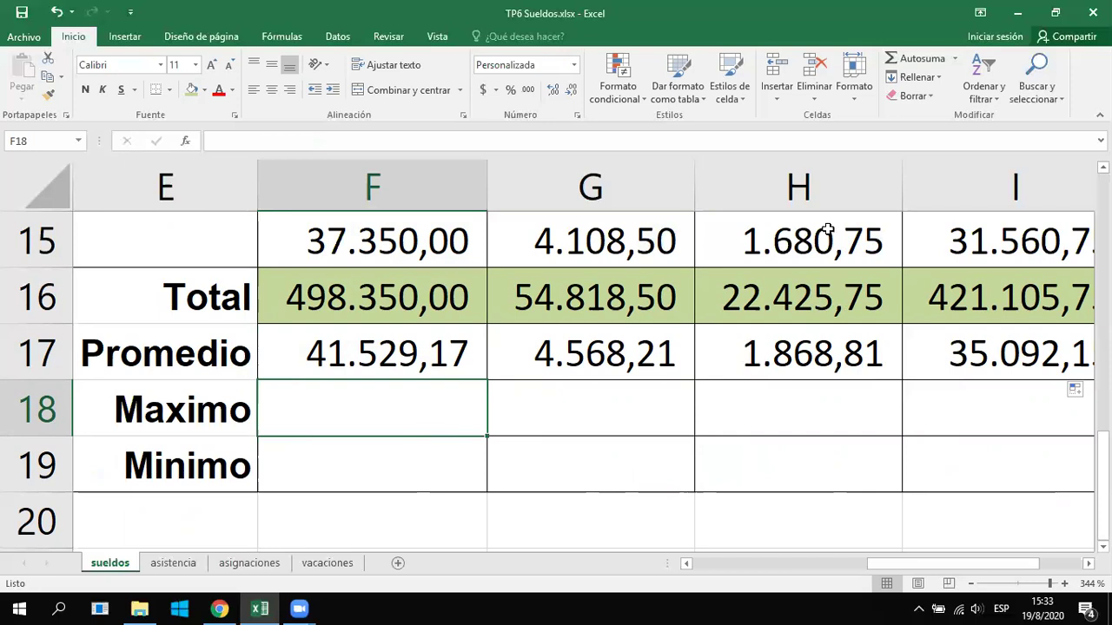
{"action": "left_click", "coordinate": [753, 188]}
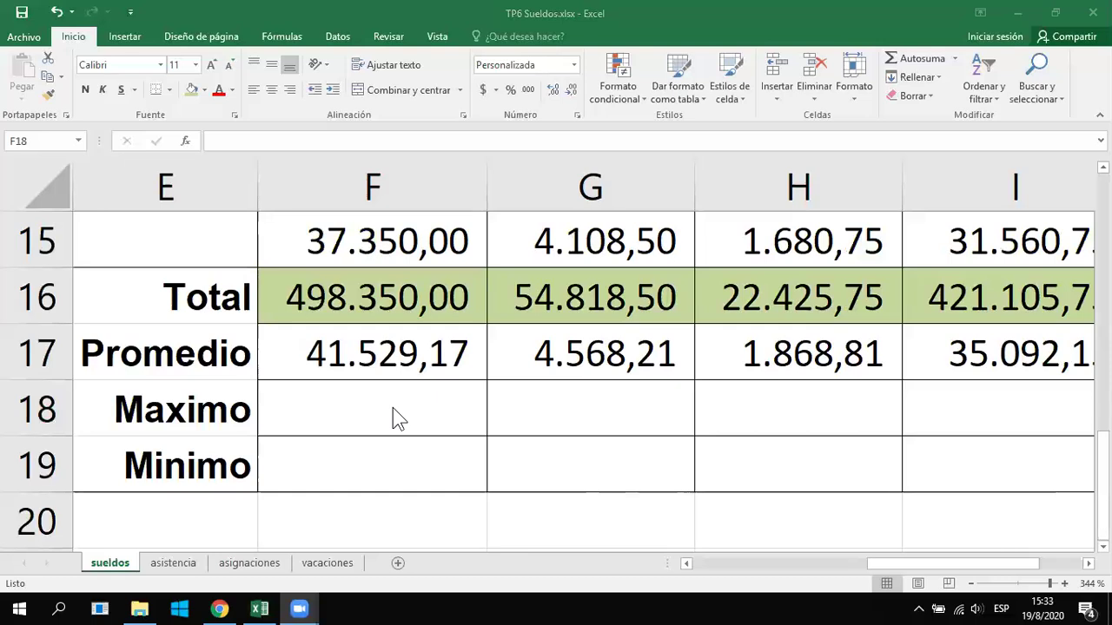
{"action": "left_click", "coordinate": [392, 410]}
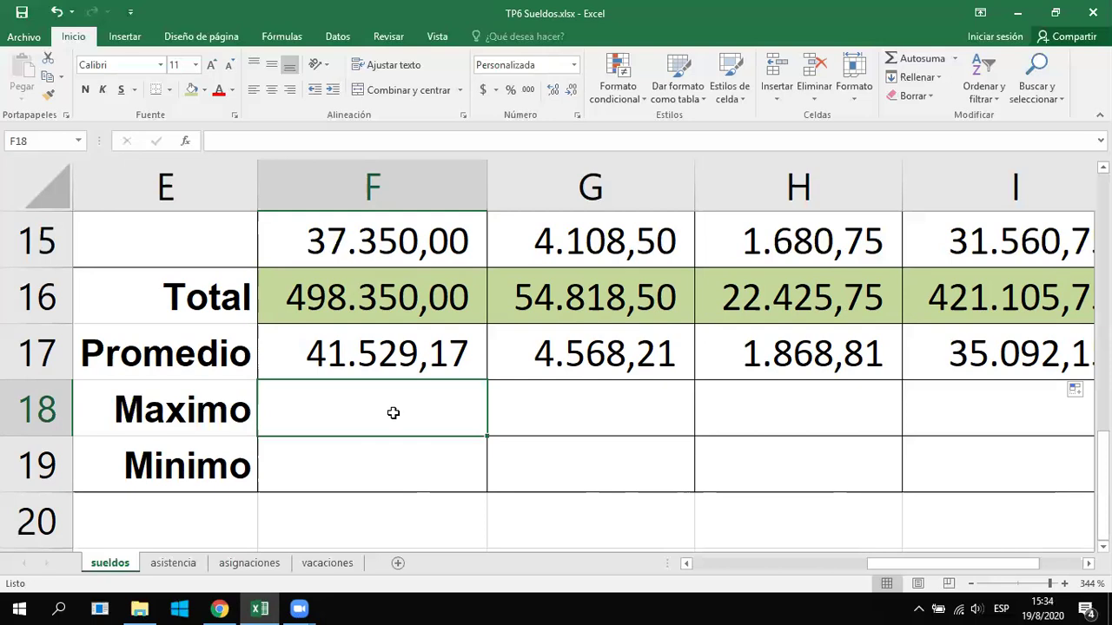
{"action": "left_click", "coordinate": [954, 57]}
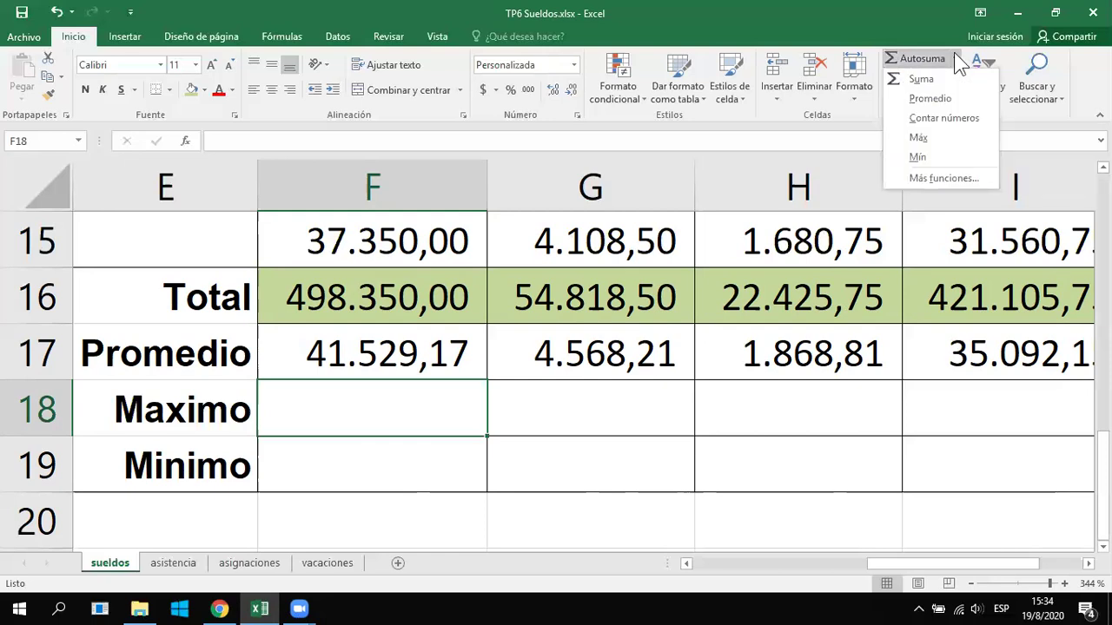
{"action": "left_click", "coordinate": [939, 138]}
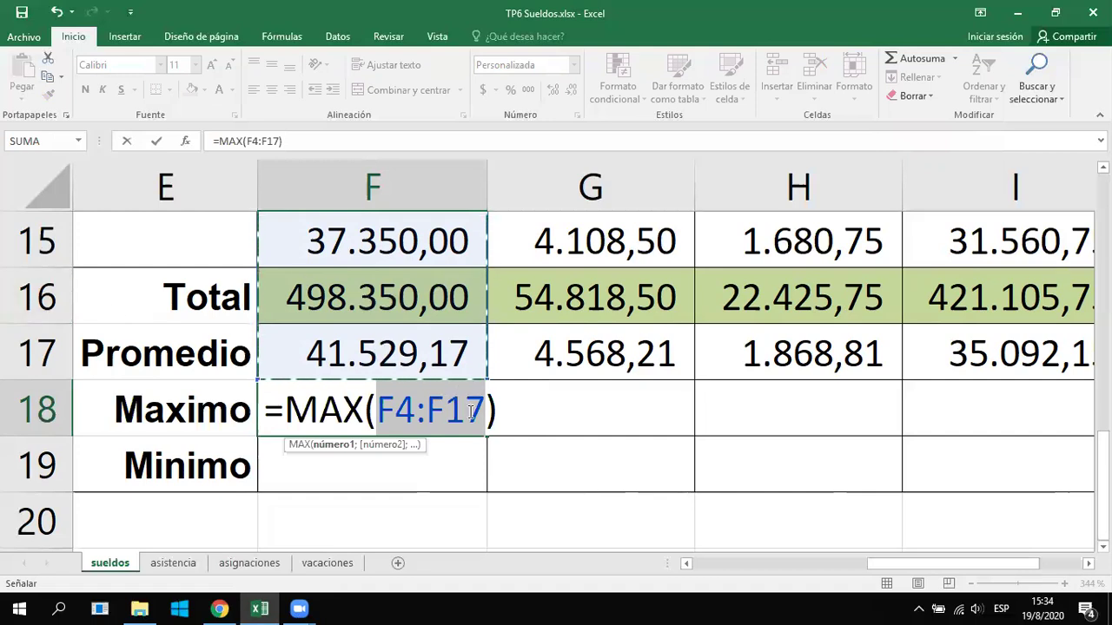
{"action": "left_click_drag", "start_coordinate": [485, 412], "coordinate": [477, 413]}
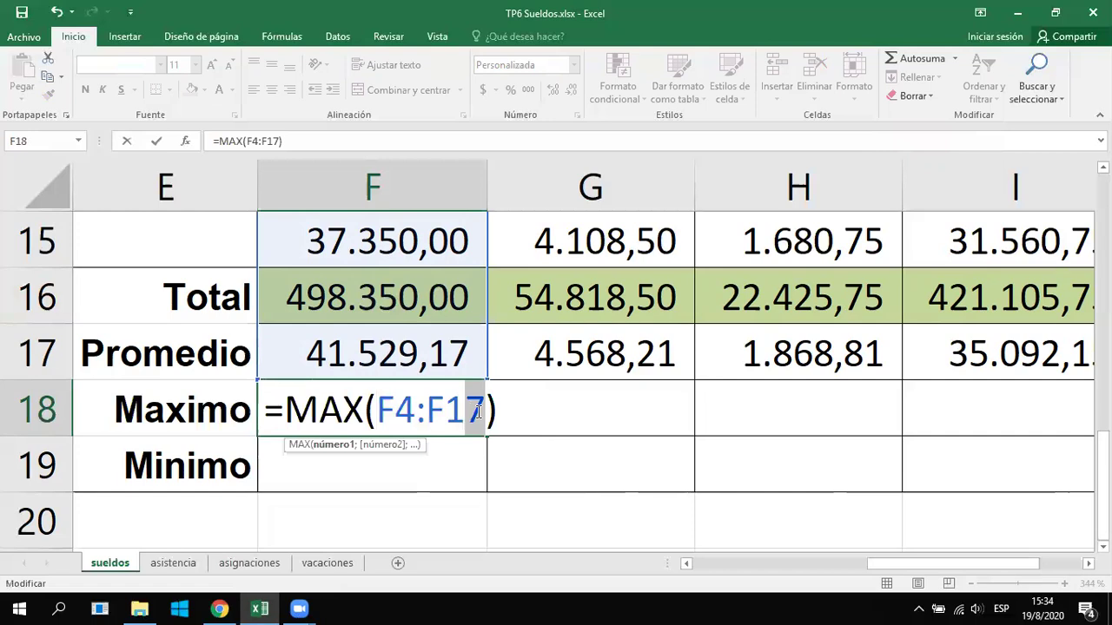
{"action": "type", "text": "5"}
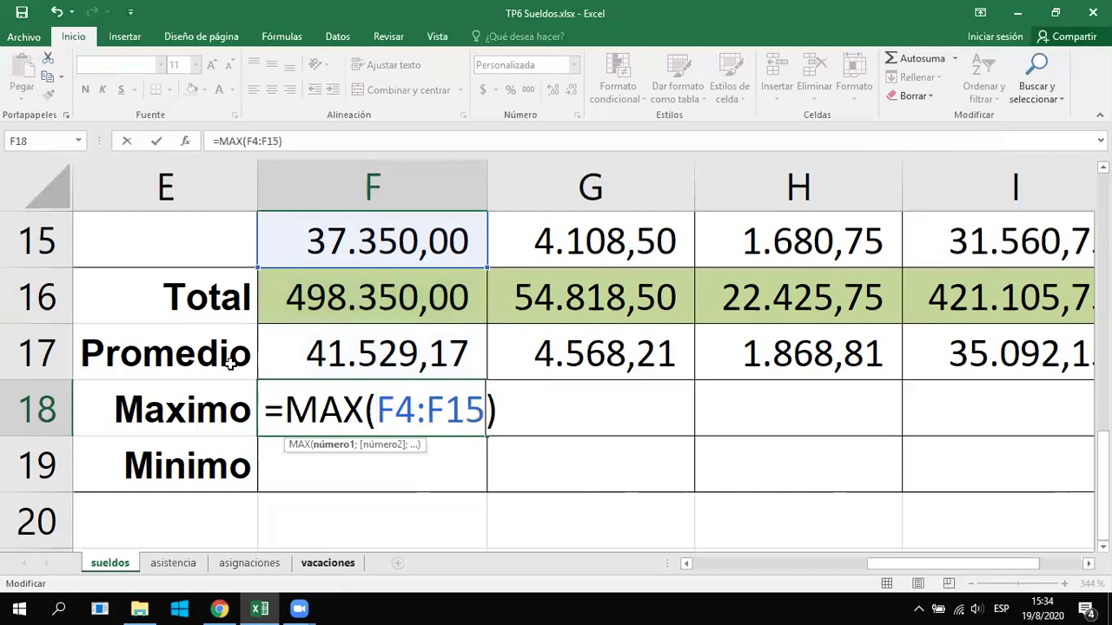
{"action": "key", "text": "Return"}
{"action": "left_click", "coordinate": [420, 410]}
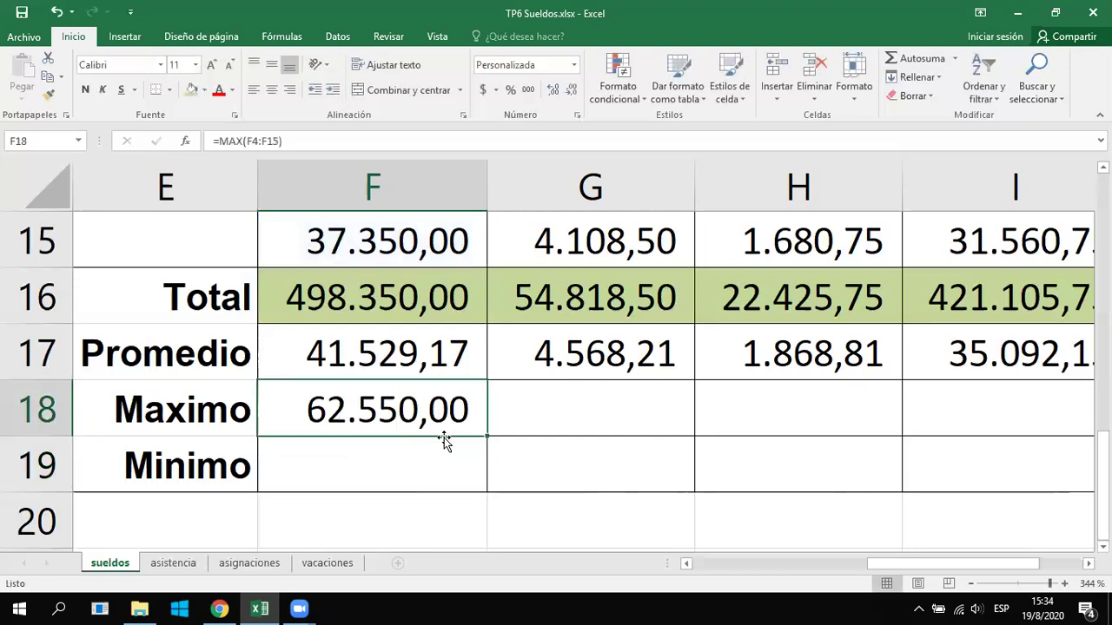
{"action": "left_click_drag", "start_coordinate": [490, 438], "coordinate": [1027, 427]}
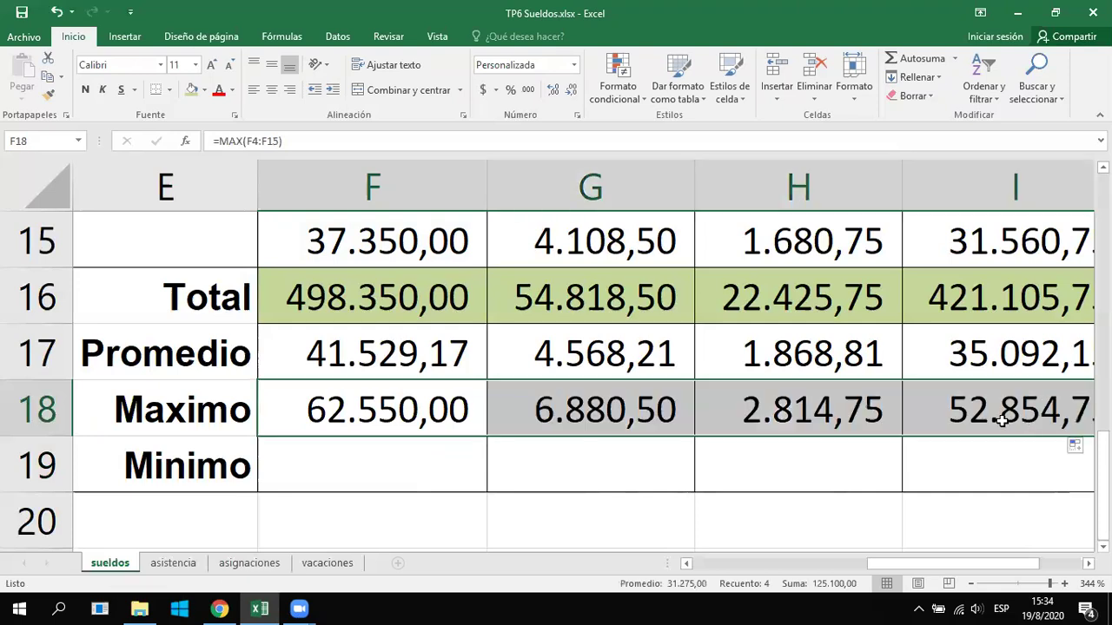
Insert the Mín function in F19 with its range corrected to the salary rows, as =MIN(F4:F15)
{"action": "left_click", "coordinate": [409, 476]}
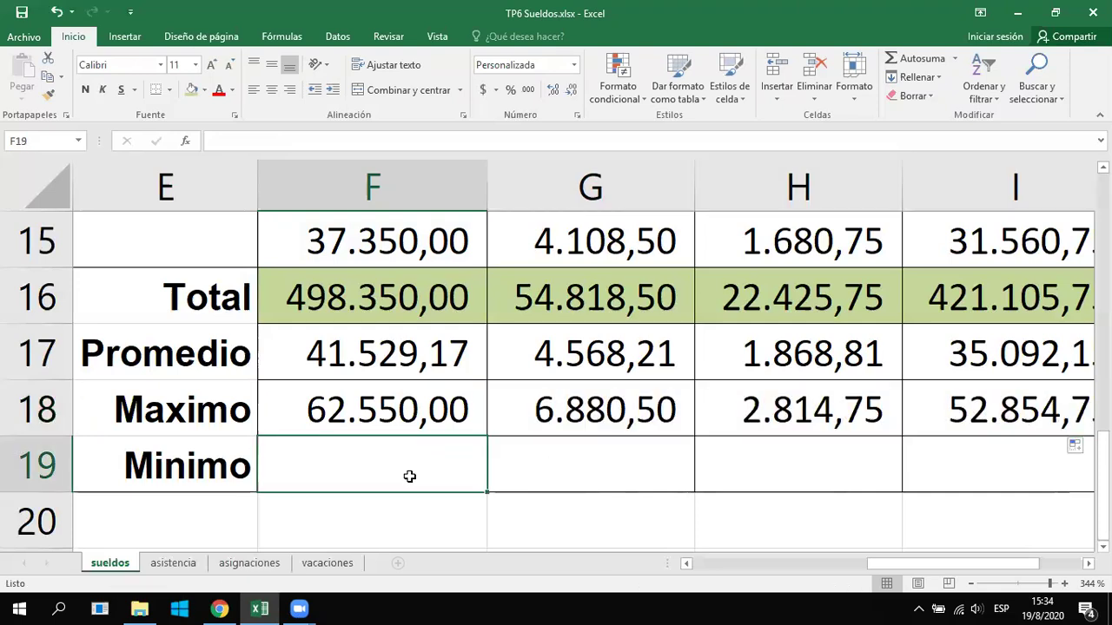
{"action": "left_click", "coordinate": [956, 59]}
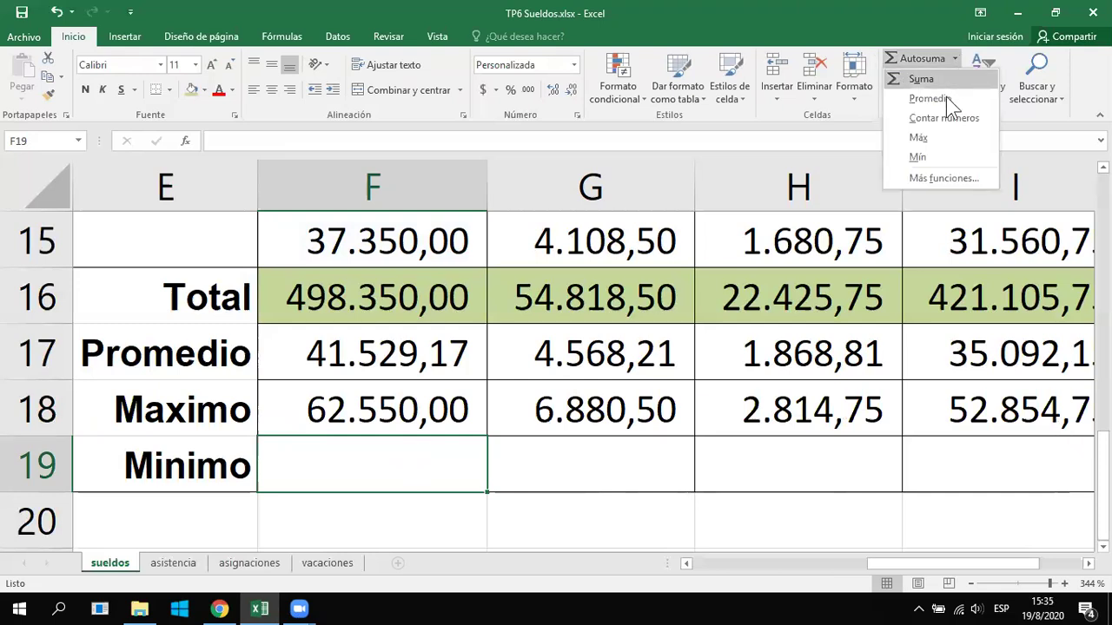
{"action": "left_click", "coordinate": [933, 158]}
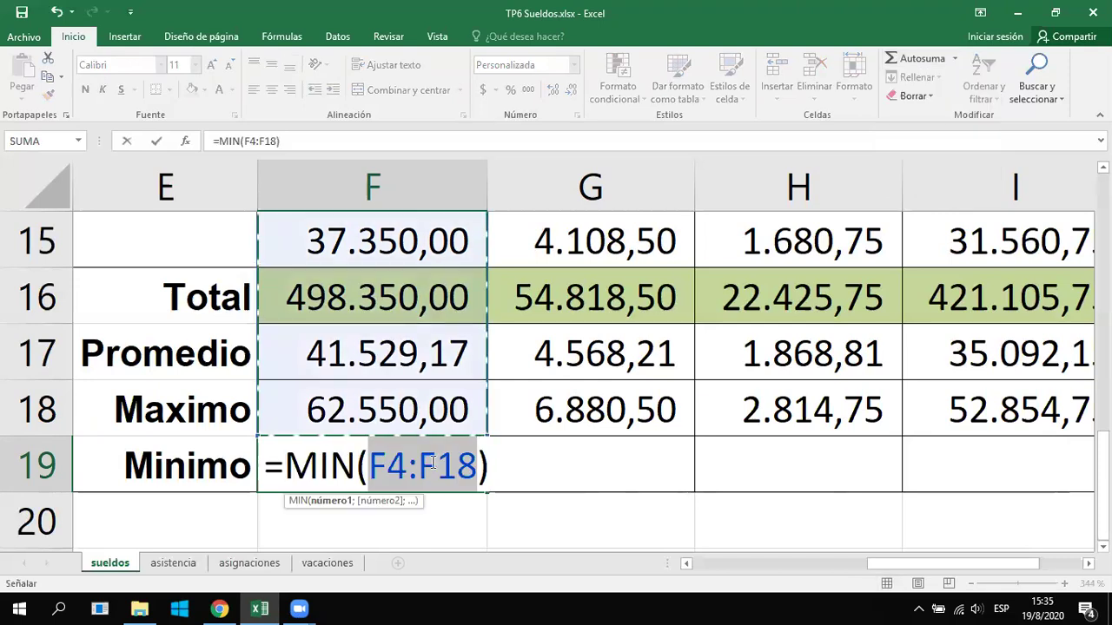
{"action": "left_click", "coordinate": [468, 466]}
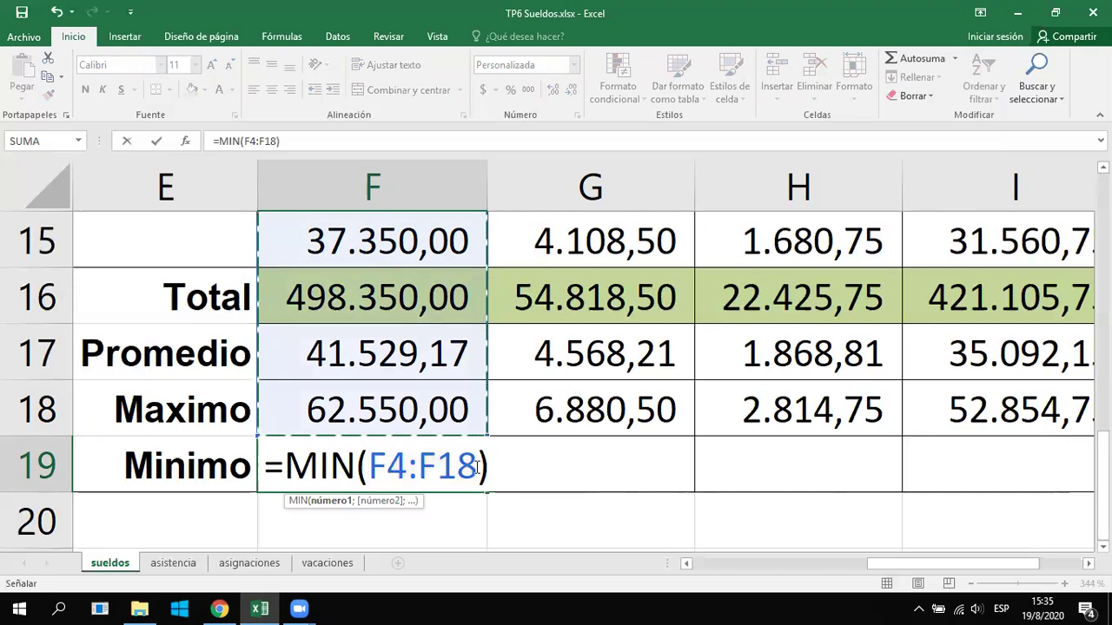
{"action": "left_click", "coordinate": [476, 466], "text": "shift"}
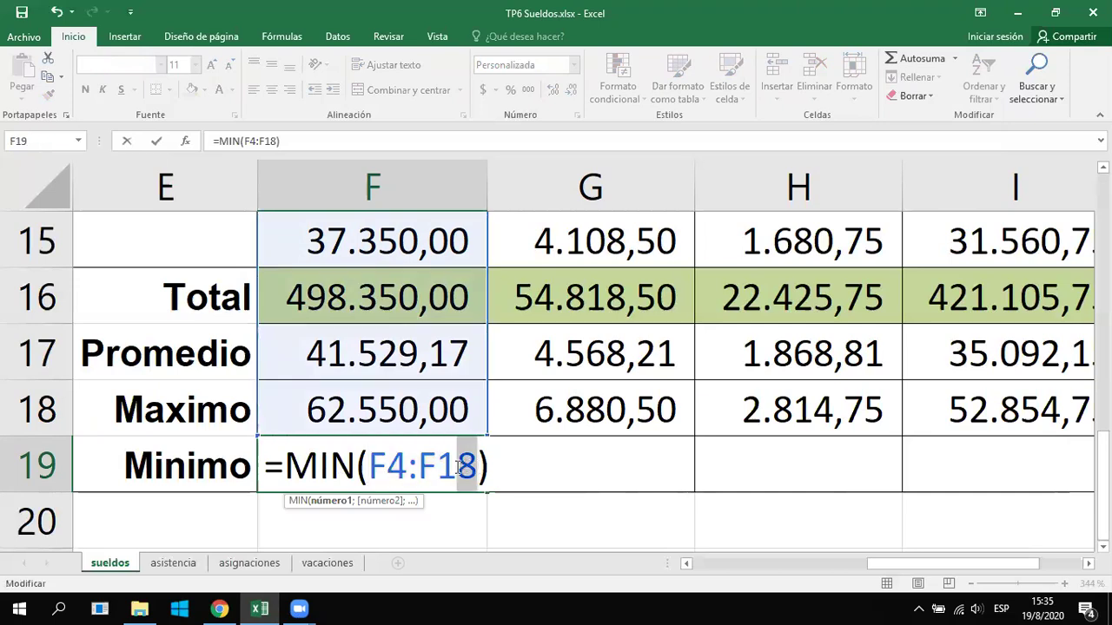
{"action": "type", "text": "5"}
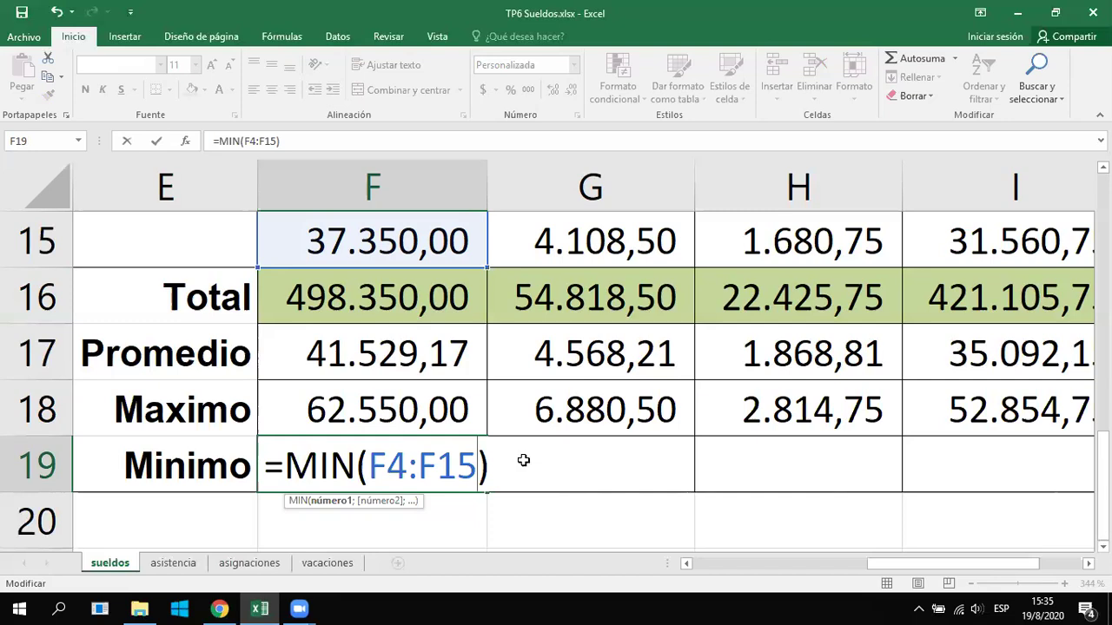
{"action": "scroll", "coordinate": [523, 460], "scroll_direction": "up", "scroll_amount": 3}
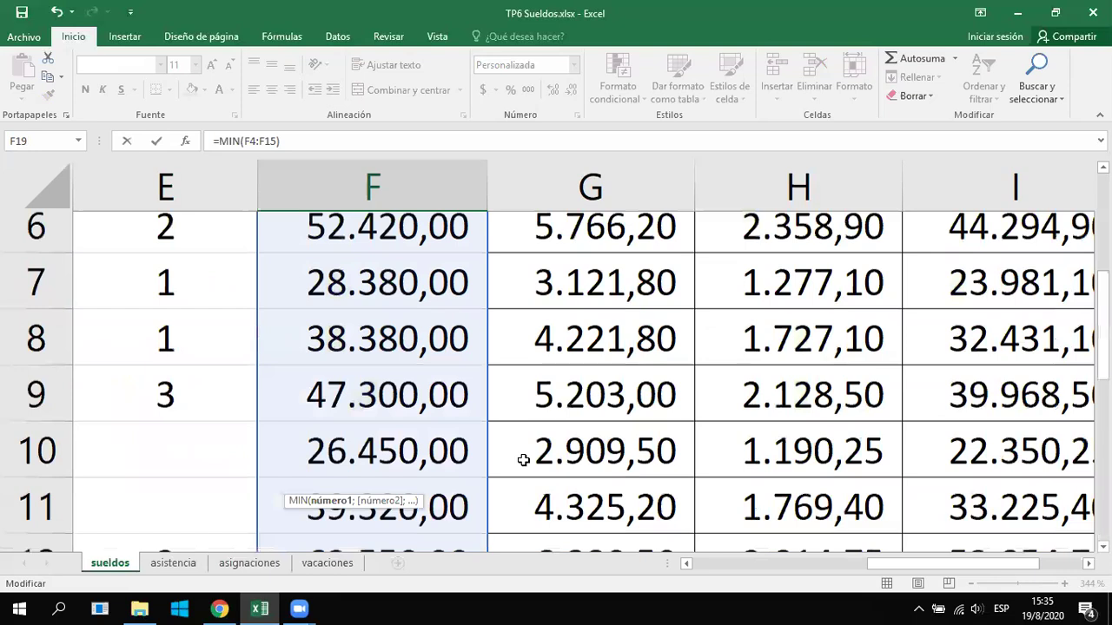
{"action": "scroll", "coordinate": [523, 461], "scroll_direction": "up", "scroll_amount": 1}
{"action": "scroll", "coordinate": [523, 457], "scroll_direction": "down", "scroll_amount": 6}
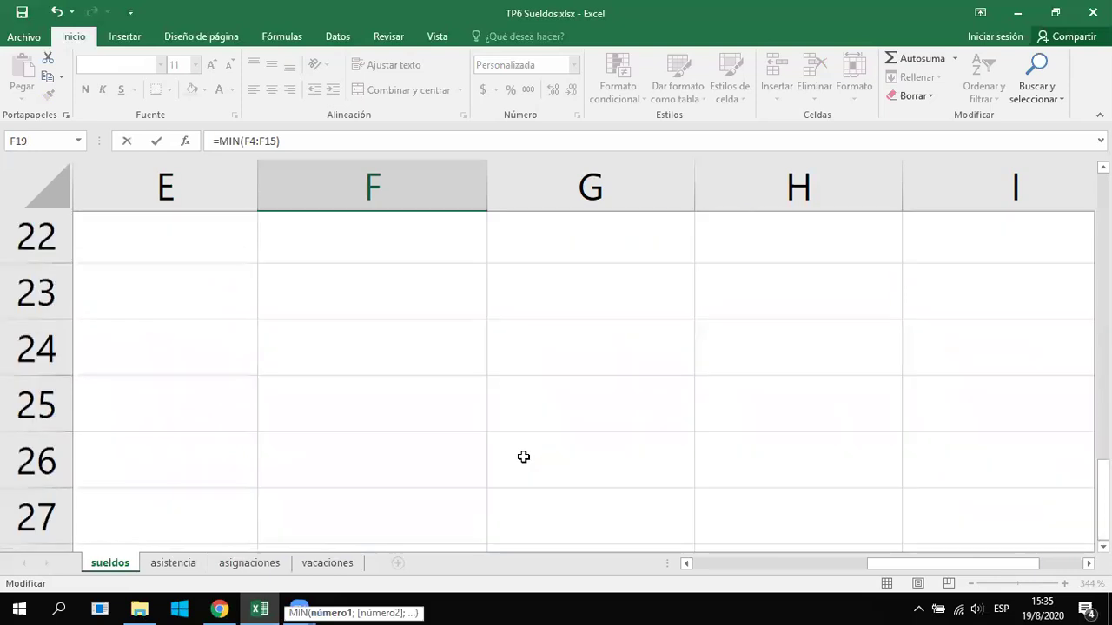
{"action": "scroll", "coordinate": [523, 456], "scroll_direction": "up", "scroll_amount": 3}
{"action": "scroll", "coordinate": [502, 408], "scroll_direction": "down", "scroll_amount": 1}
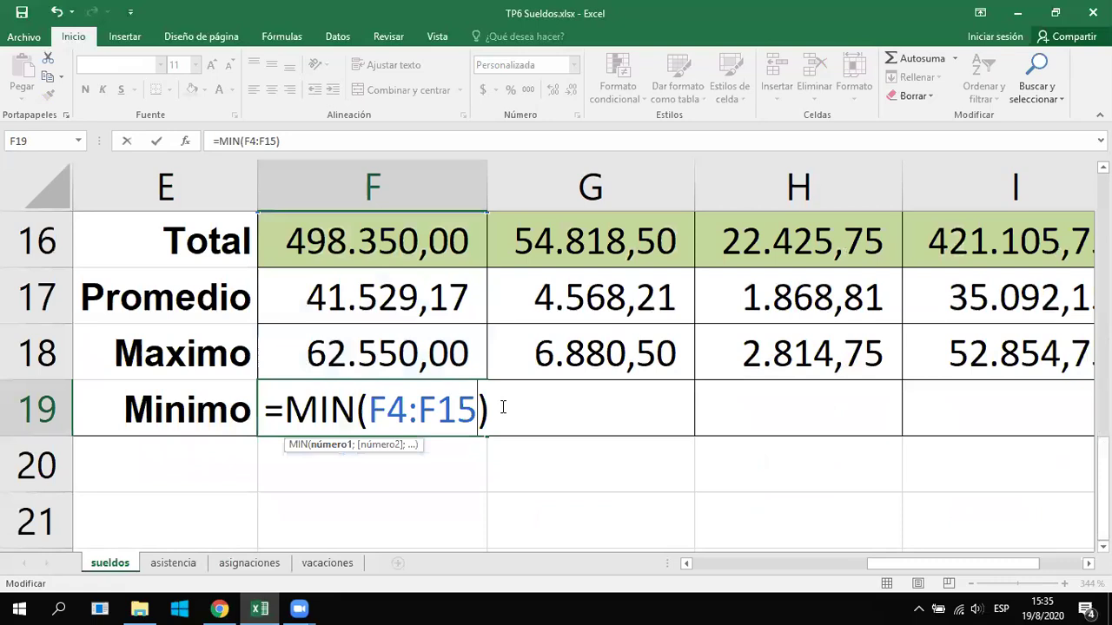
{"action": "key", "text": "Return"}
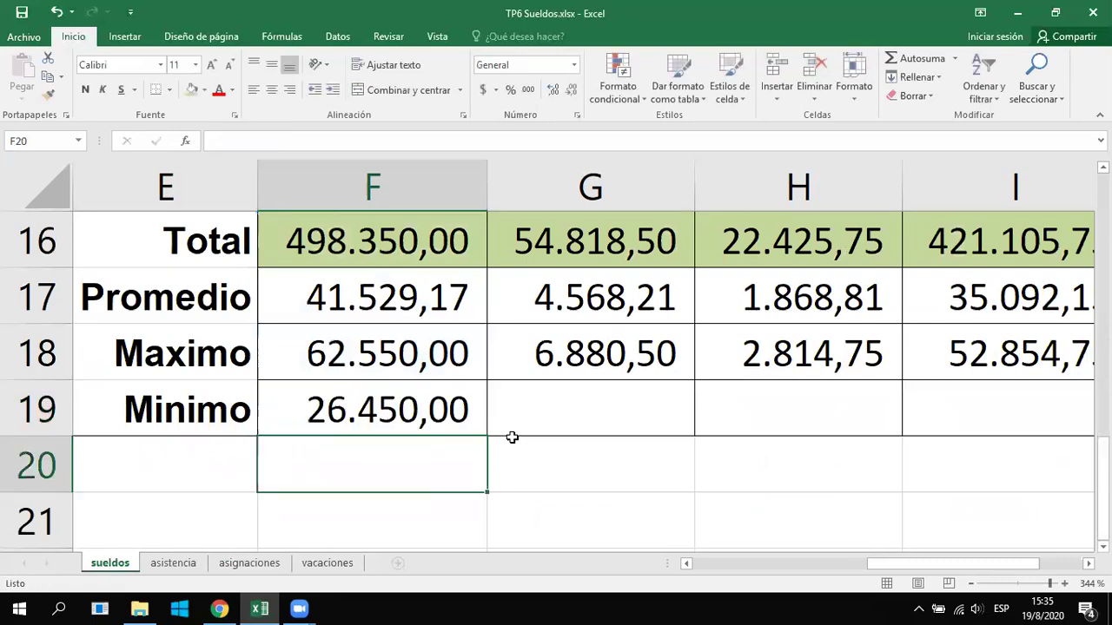
Copy the Mín formula from F19 across to I19 to complete the Minimo row
{"action": "left_click", "coordinate": [488, 435]}
{"action": "left_click_drag", "start_coordinate": [488, 435], "coordinate": [702, 445]}
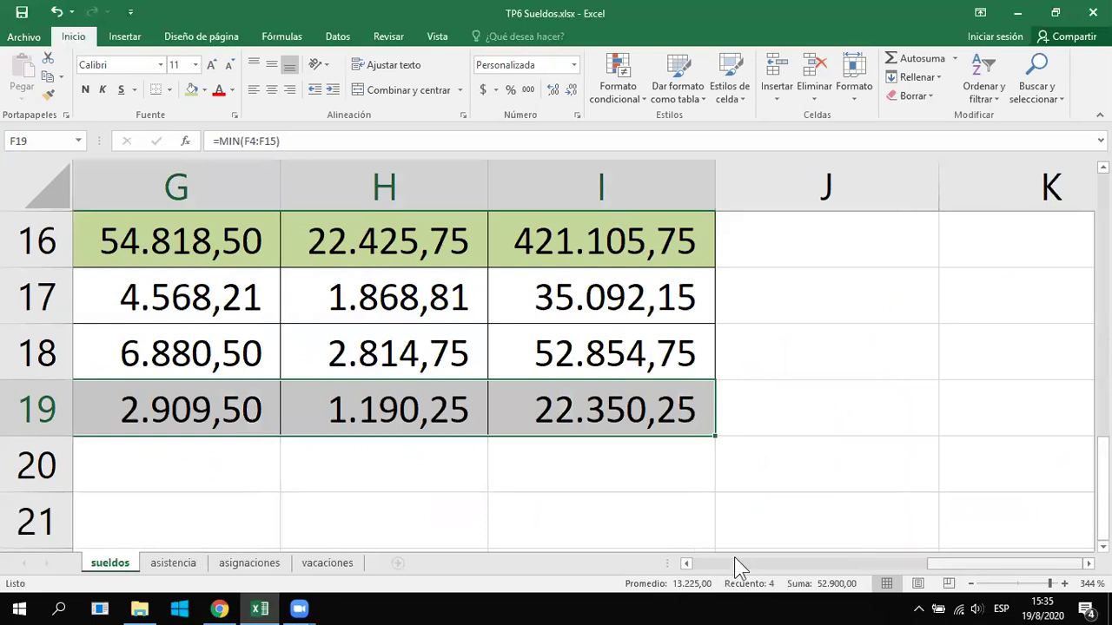
{"action": "left_click_drag", "start_coordinate": [840, 570], "coordinate": [615, 351]}
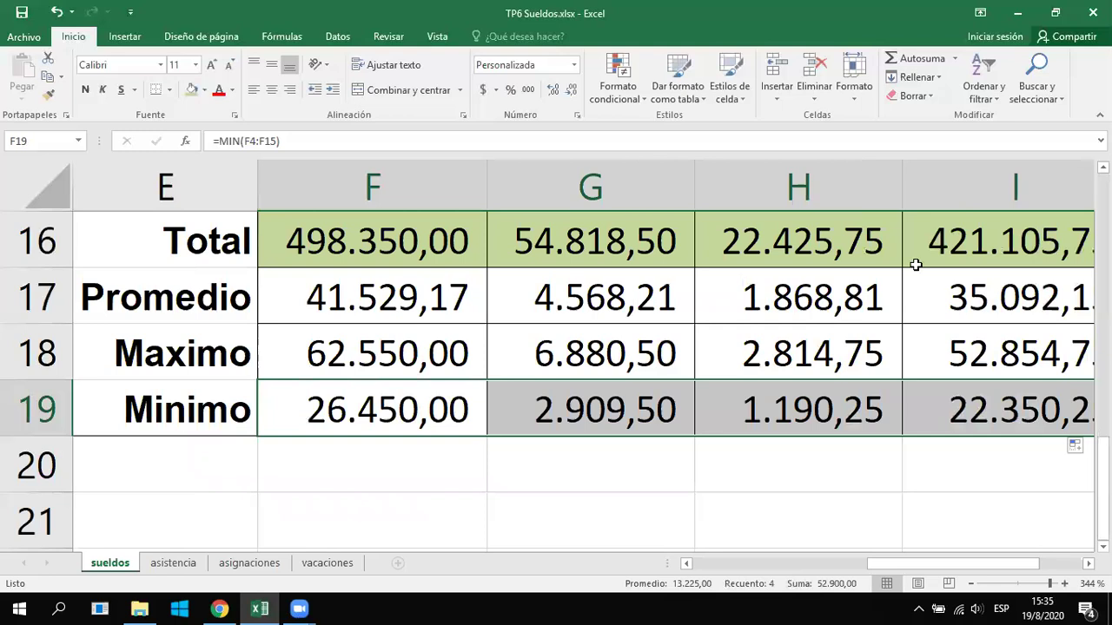
{"action": "left_click", "coordinate": [608, 352]}
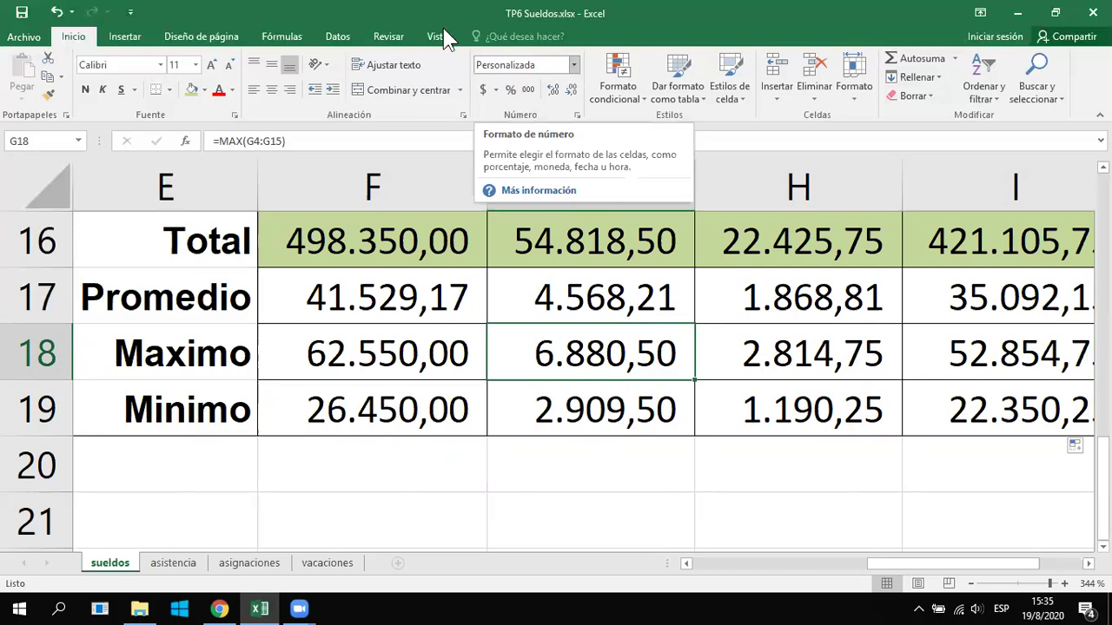
Reset the zoom to 100% and fit the view to the salary table range A3:I15
{"action": "left_click", "coordinate": [460, 74]}
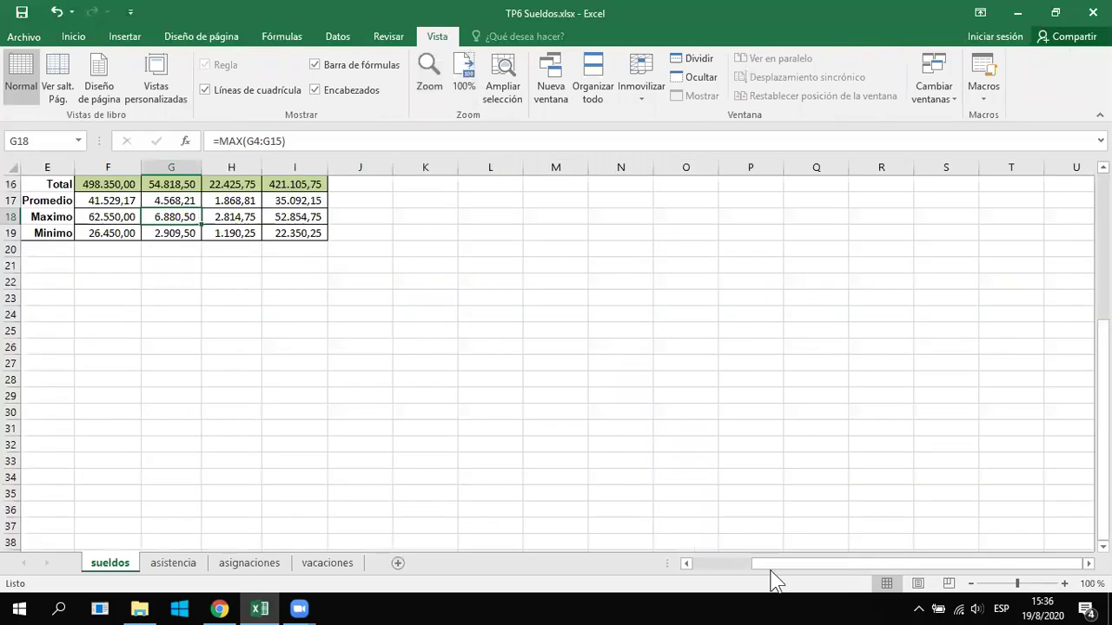
{"action": "scroll", "coordinate": [689, 566], "scroll_direction": "up", "scroll_amount": 5}
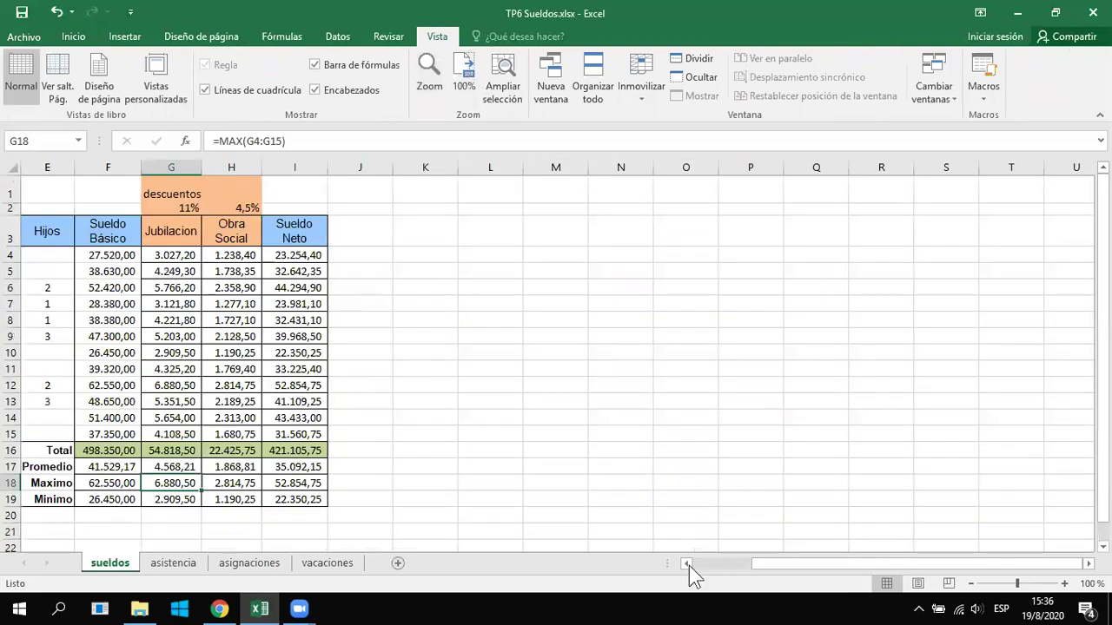
{"action": "scroll", "coordinate": [627, 436], "scroll_direction": "left", "scroll_amount": 2}
{"action": "left_click", "coordinate": [627, 435]}
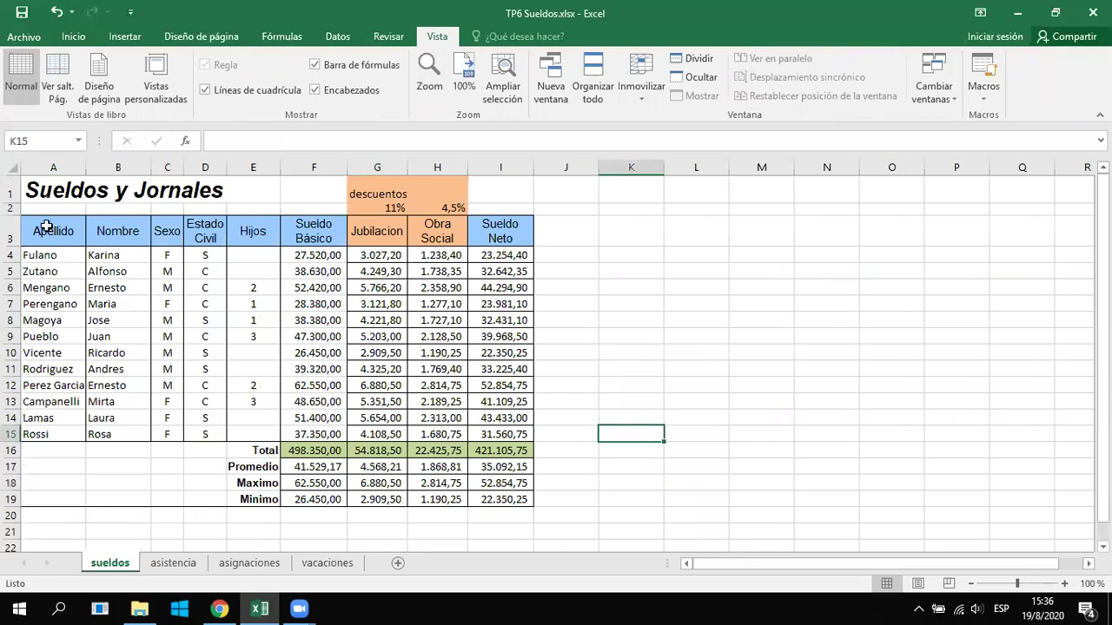
{"action": "left_click_drag", "start_coordinate": [54, 231], "coordinate": [524, 438]}
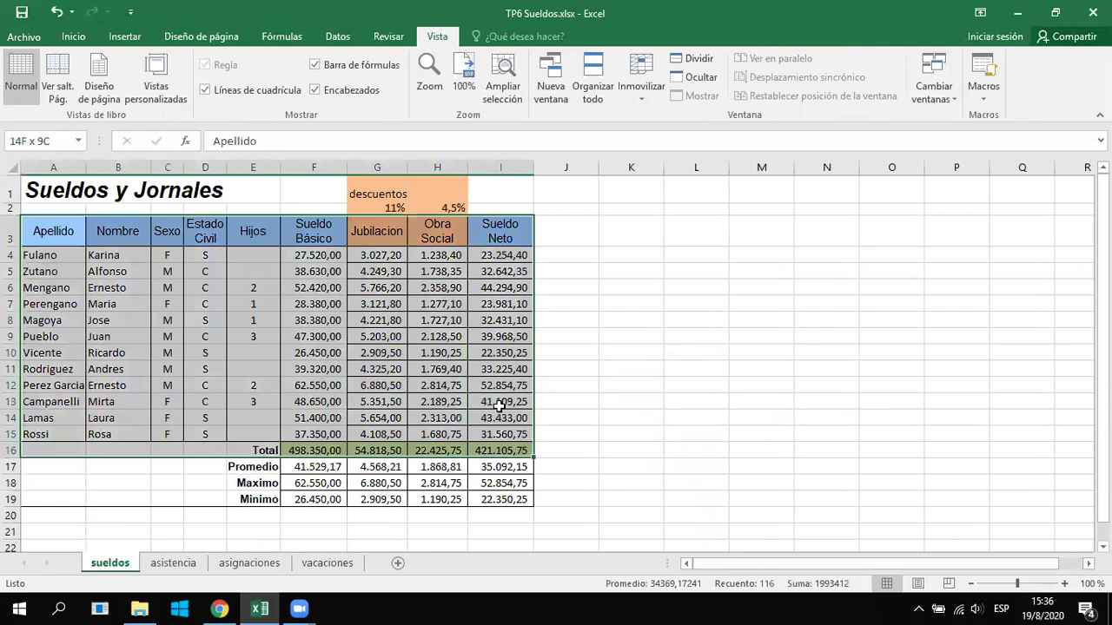
{"action": "left_click", "coordinate": [502, 77]}
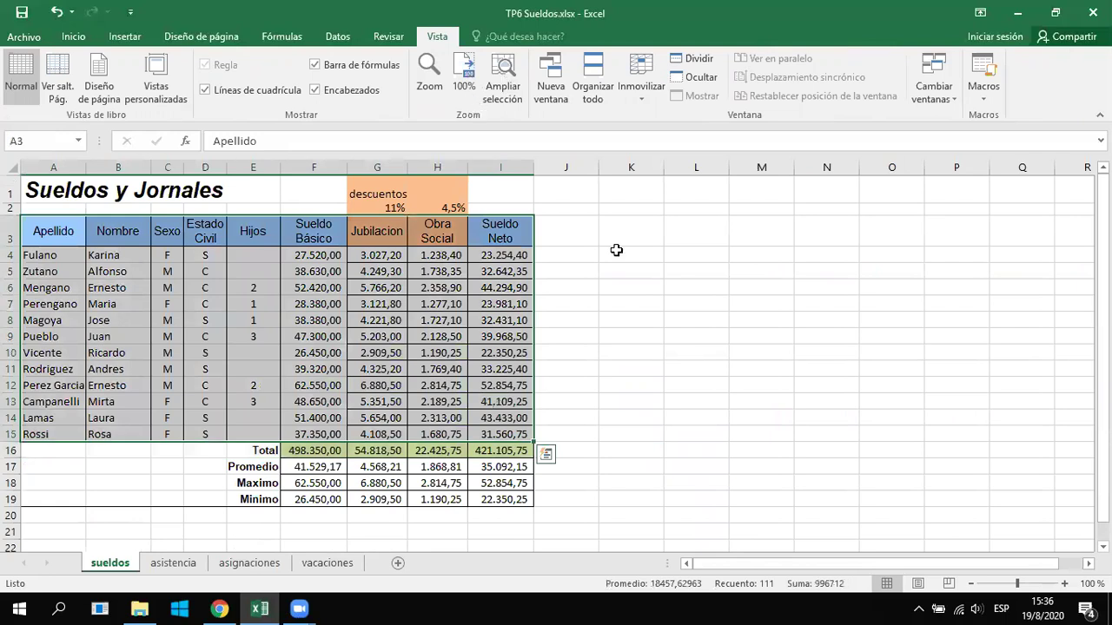
{"action": "left_click", "coordinate": [626, 319]}
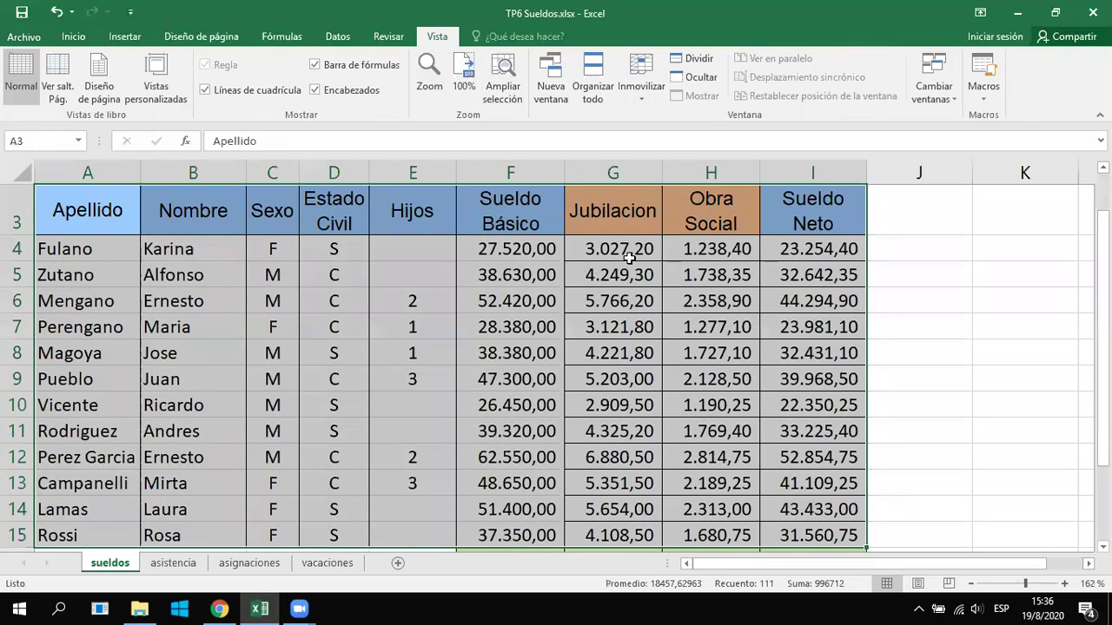
Review the row 4 deduction and net pay formulas, the discount percentages in G2:H2, and the Total, Promedio, Maximo and Minimo rows
{"action": "left_click_drag", "start_coordinate": [629, 253], "coordinate": [806, 268]}
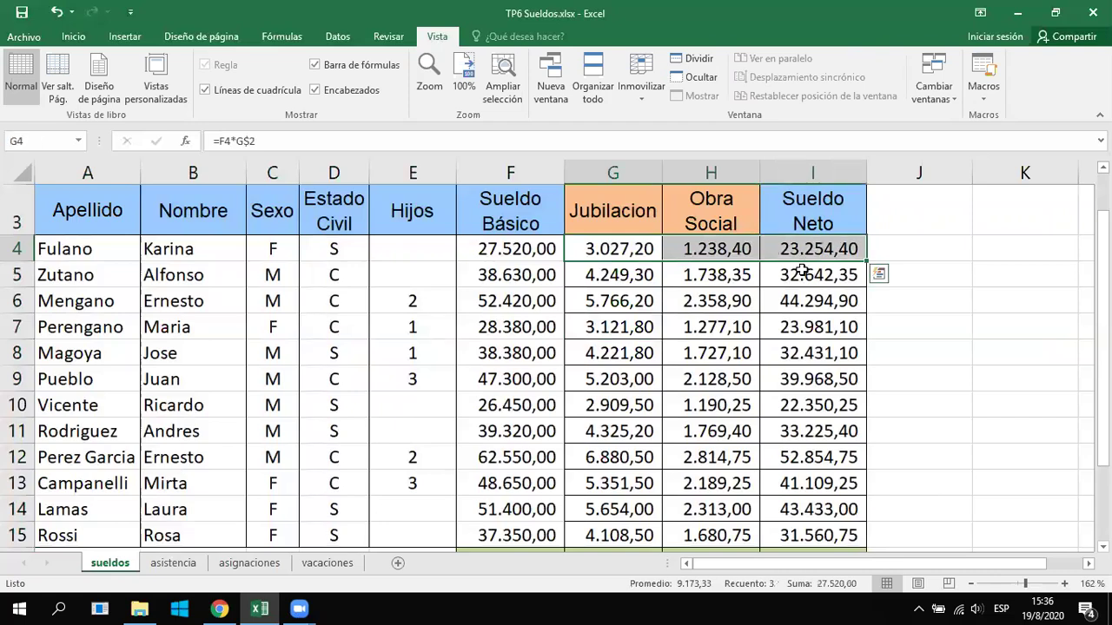
{"action": "scroll", "coordinate": [737, 304], "scroll_direction": "down", "scroll_amount": 2}
{"action": "scroll", "coordinate": [736, 304], "scroll_direction": "up", "scroll_amount": 3}
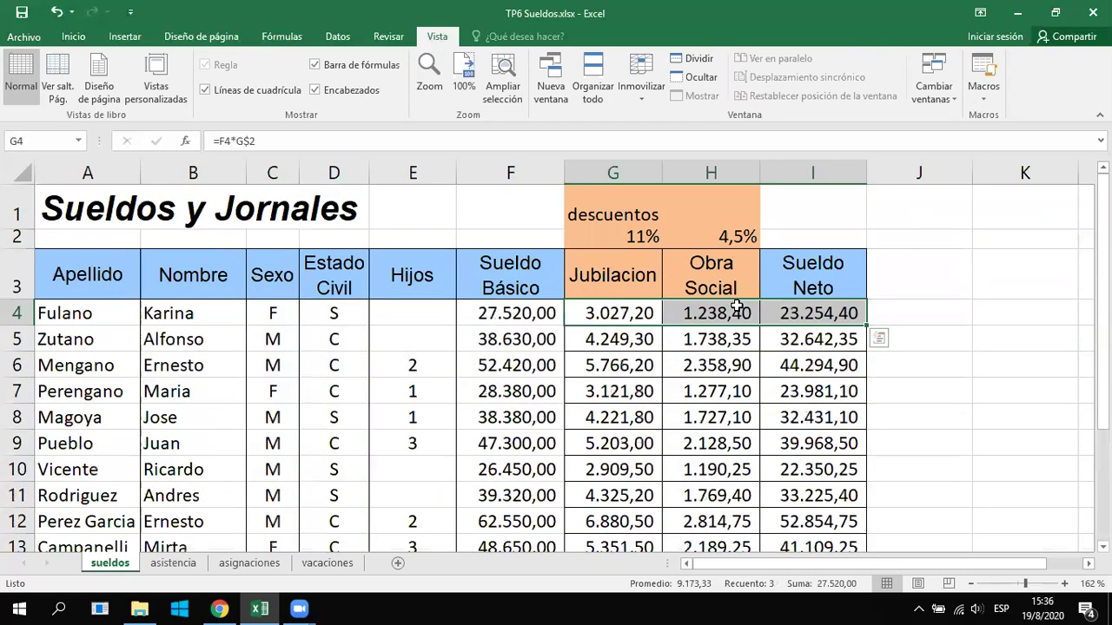
{"action": "left_click", "coordinate": [641, 235]}
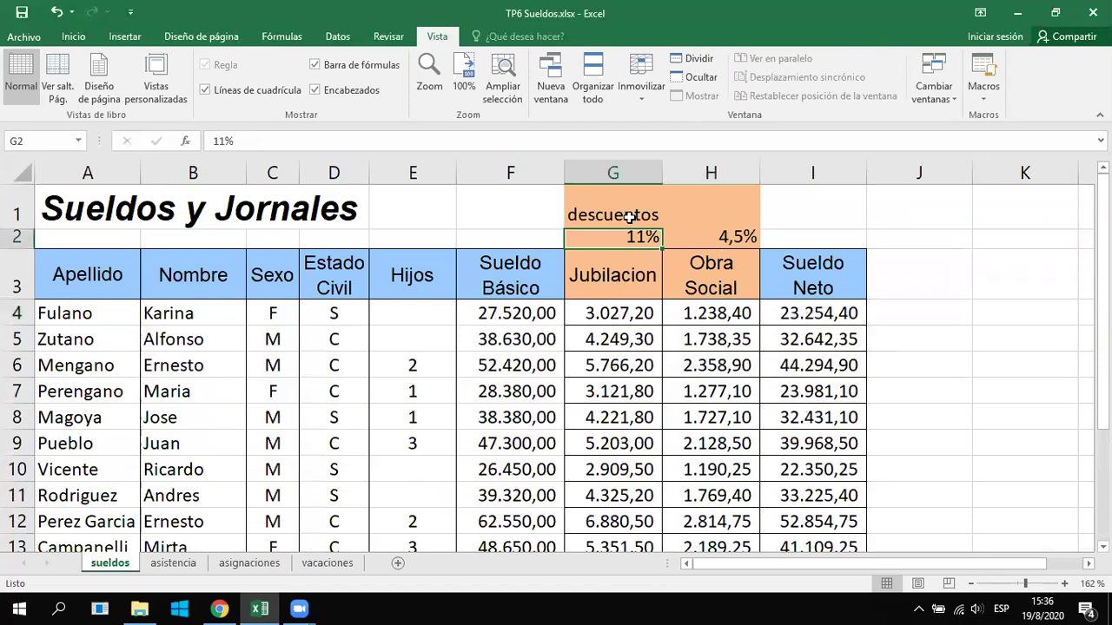
{"action": "key", "text": "Right"}
{"action": "key", "text": "Left"}
{"action": "key", "text": "Right"}
{"action": "left_click", "coordinate": [836, 324]}
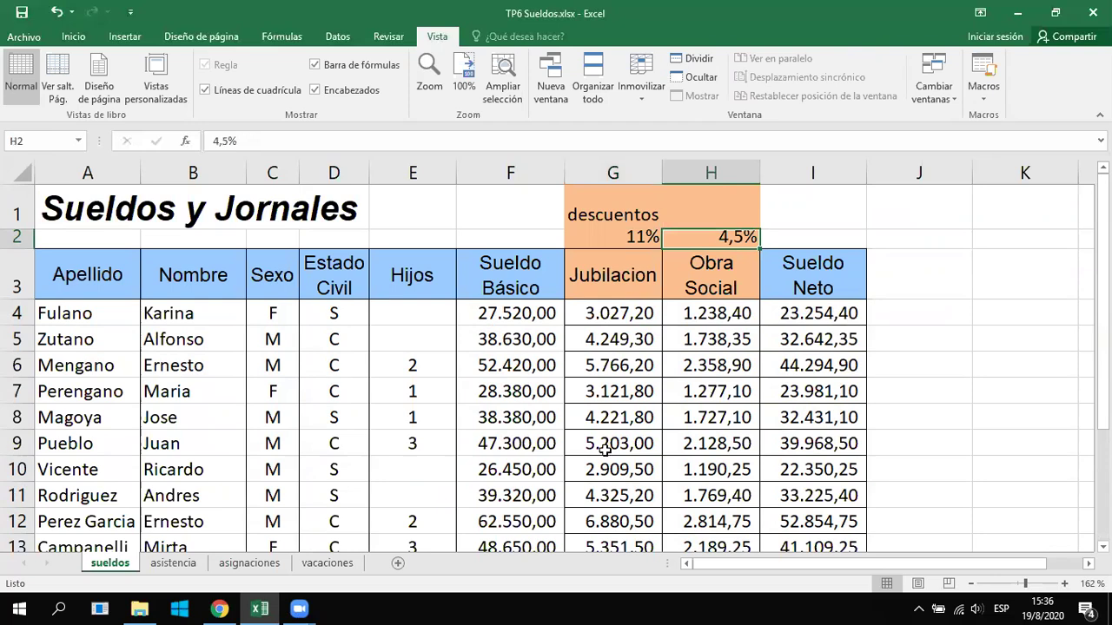
{"action": "scroll", "coordinate": [604, 450], "scroll_direction": "down", "scroll_amount": 2}
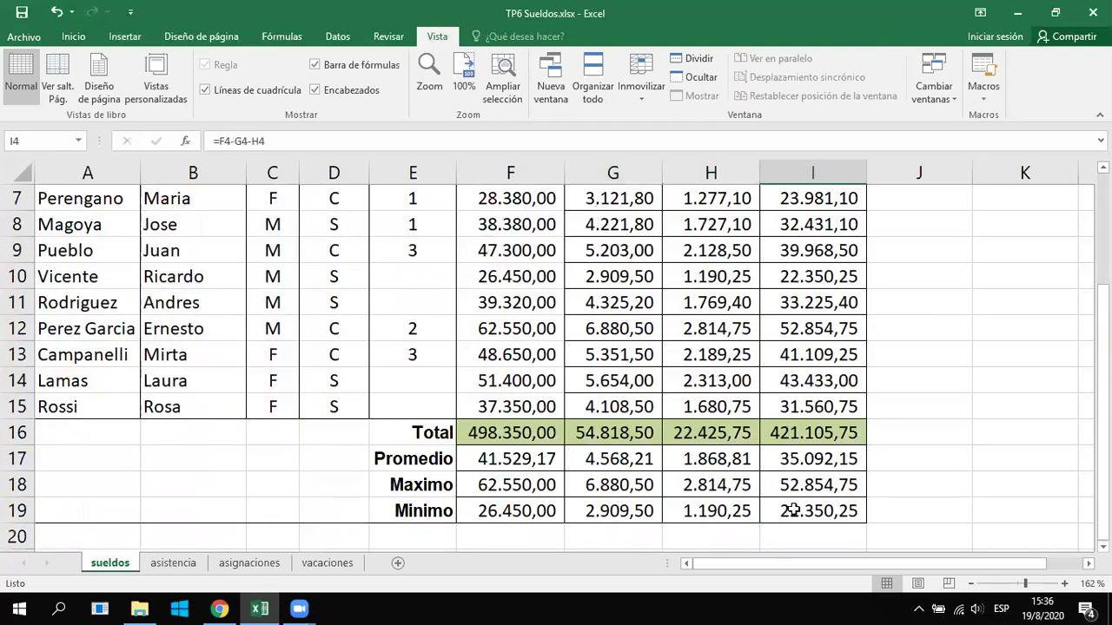
{"action": "left_click_drag", "start_coordinate": [511, 433], "coordinate": [793, 509]}
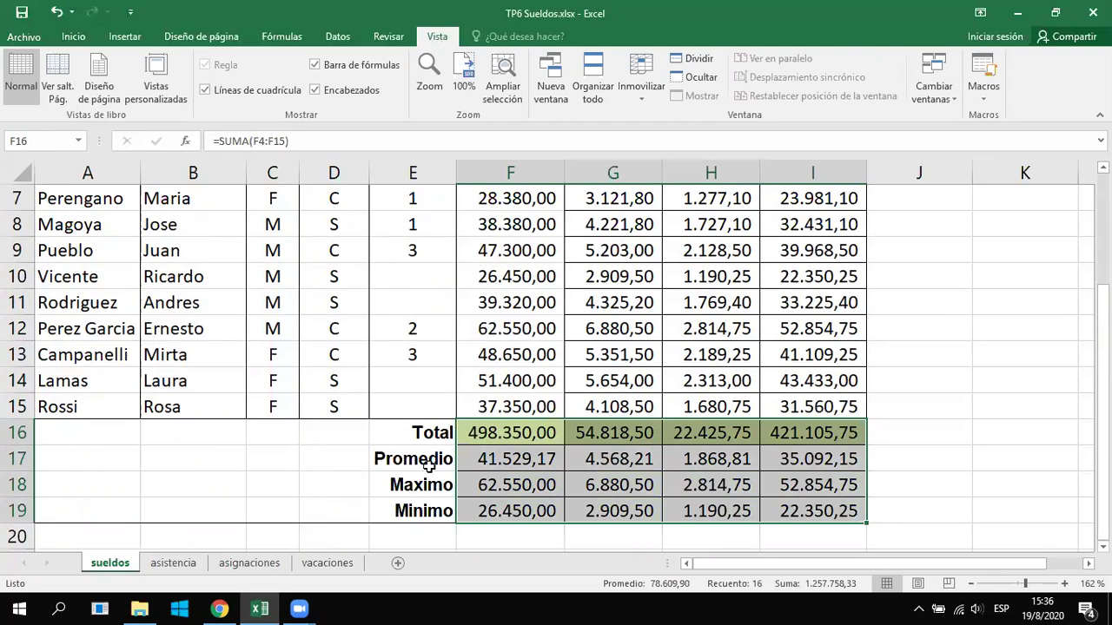
{"action": "left_click", "coordinate": [429, 461]}
{"action": "left_click", "coordinate": [428, 490]}
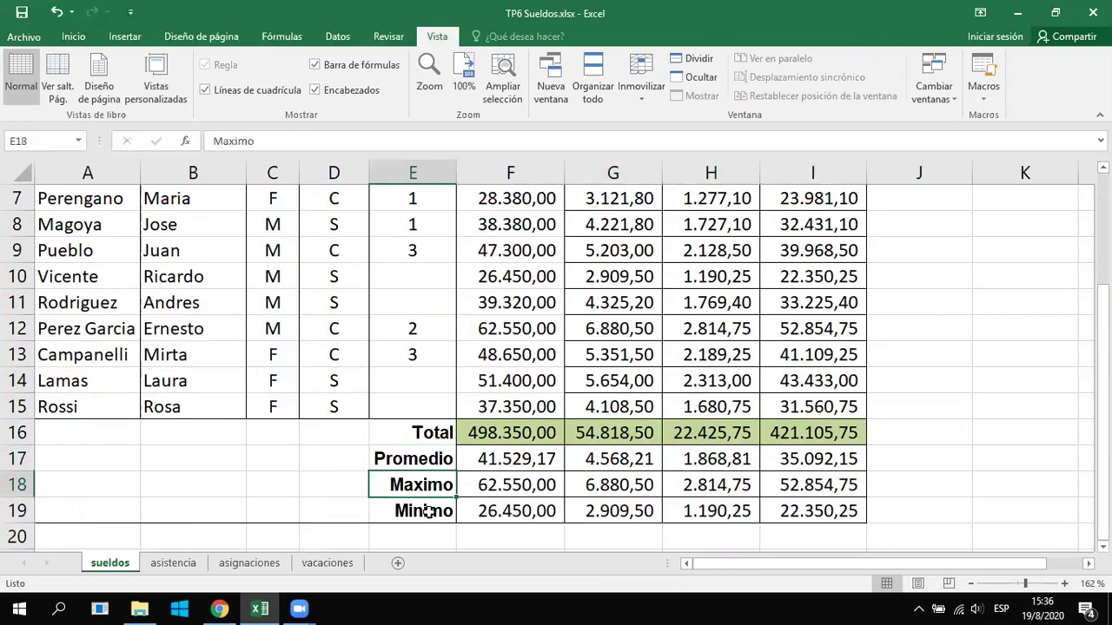
{"action": "key", "text": "Down"}
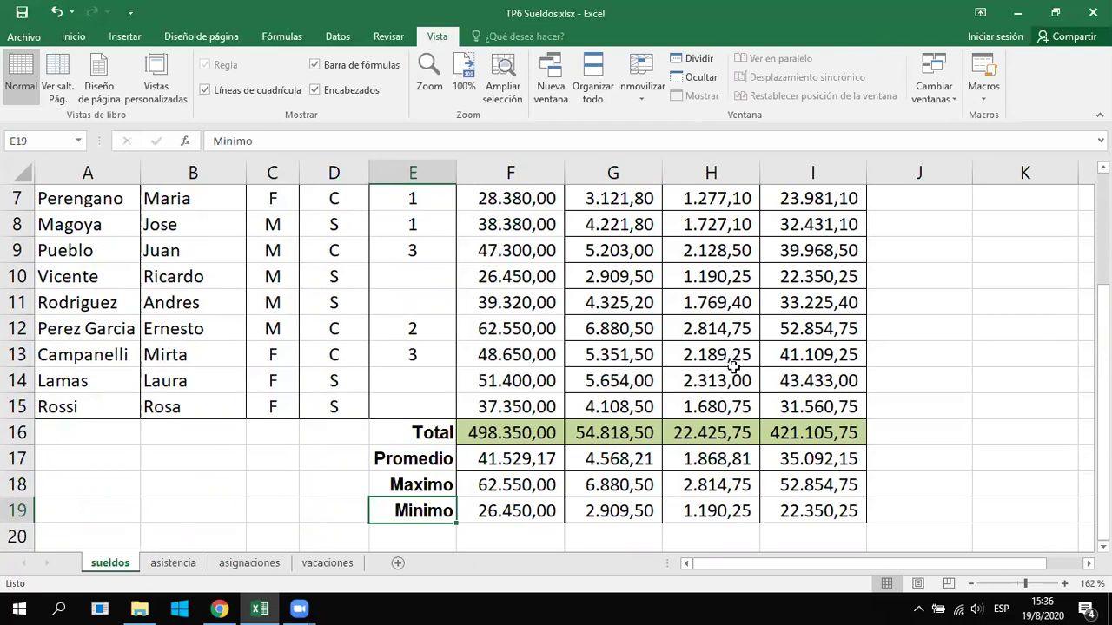
{"action": "left_click", "coordinate": [952, 339]}
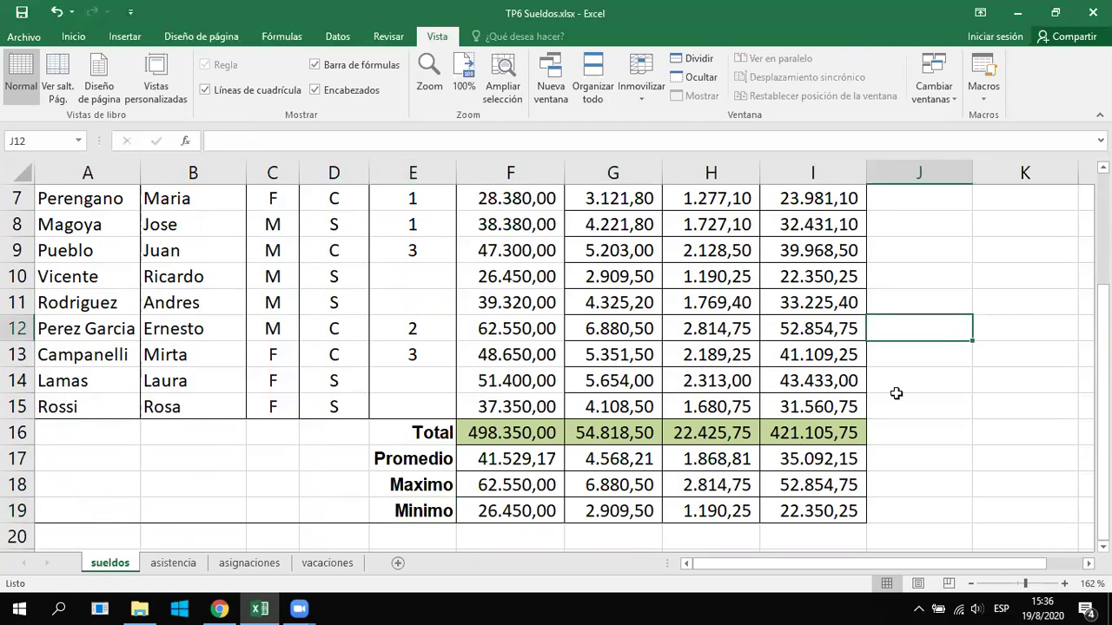
{"action": "left_click", "coordinate": [904, 429]}
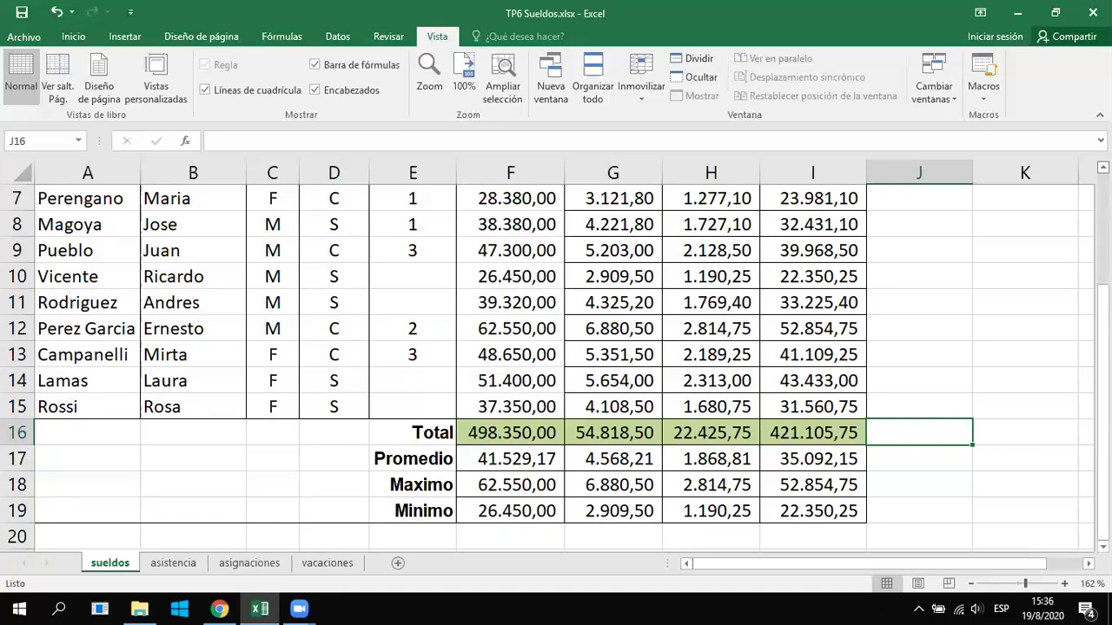
{"action": "left_click", "coordinate": [1000, 371]}
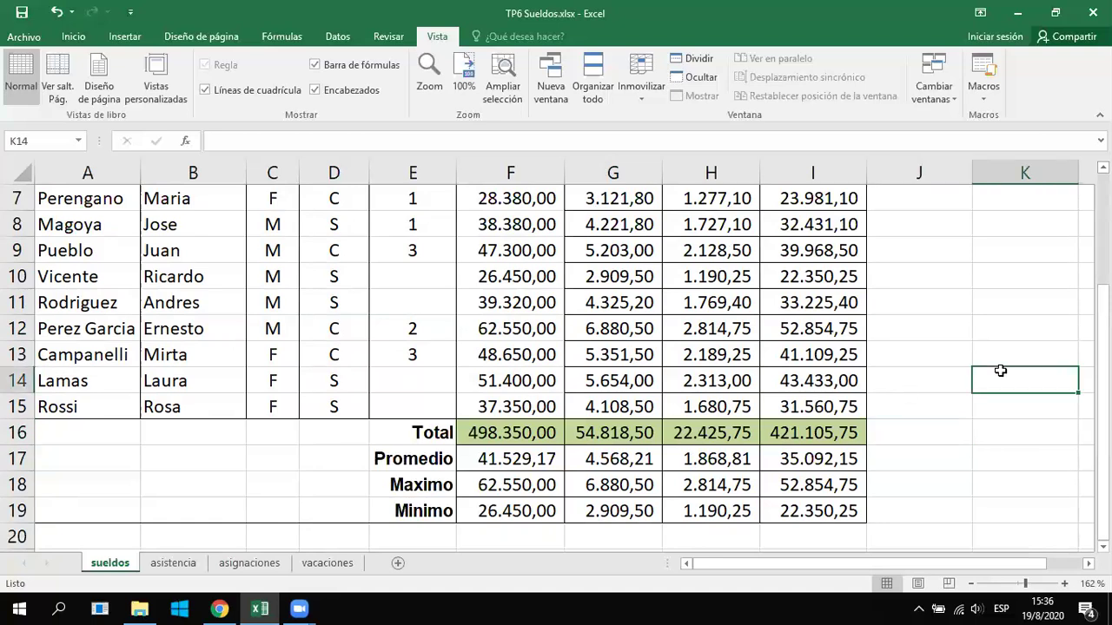
{"action": "scroll", "coordinate": [1001, 371], "scroll_direction": "up", "scroll_amount": 1}
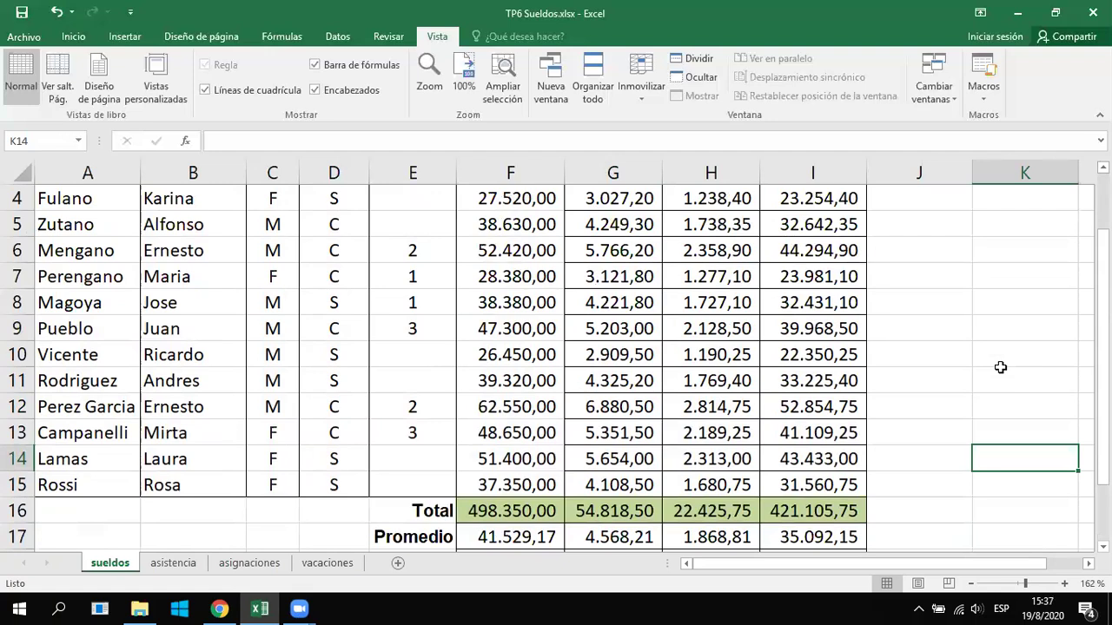
{"action": "scroll", "coordinate": [1001, 367], "scroll_direction": "up", "scroll_amount": 1}
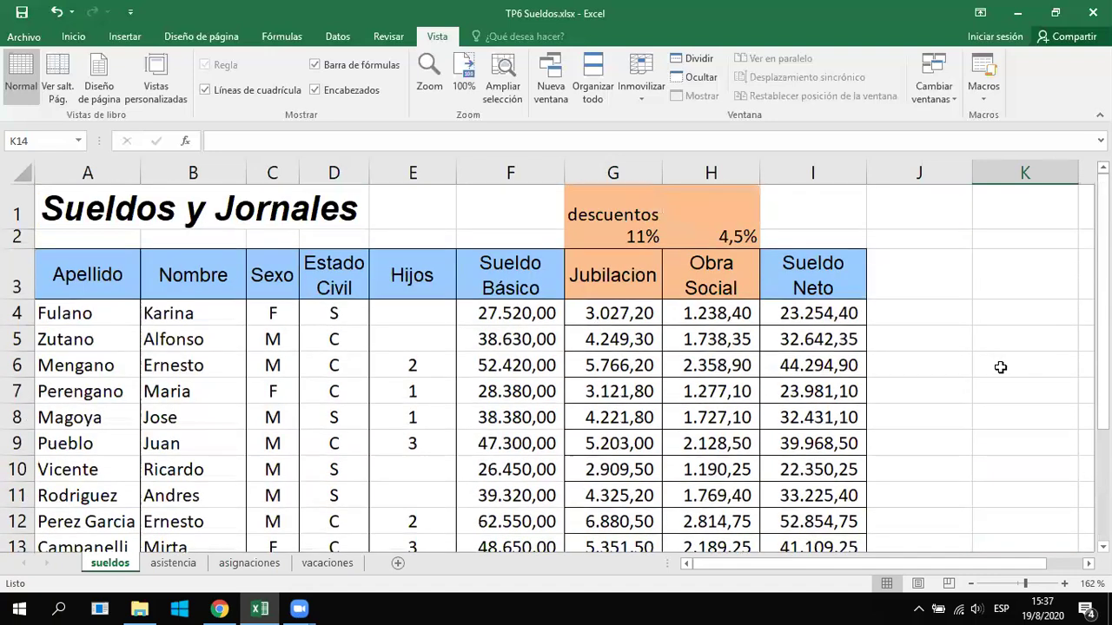
{"action": "scroll", "coordinate": [1001, 367], "scroll_direction": "down", "scroll_amount": 1}
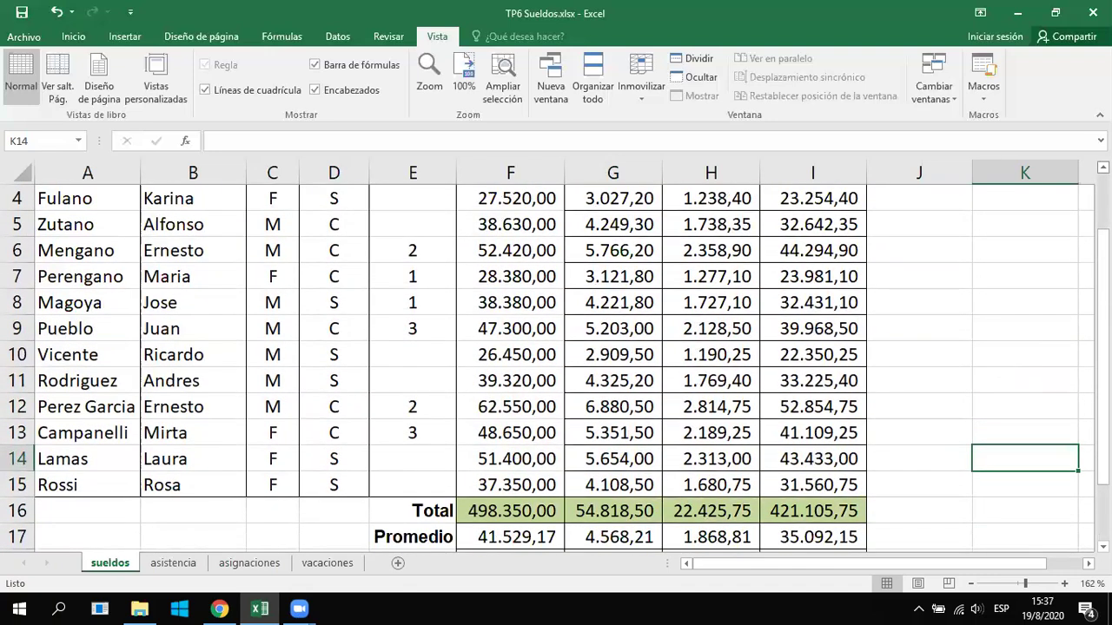
{"action": "scroll", "coordinate": [189, 371], "scroll_direction": "up", "scroll_amount": 1}
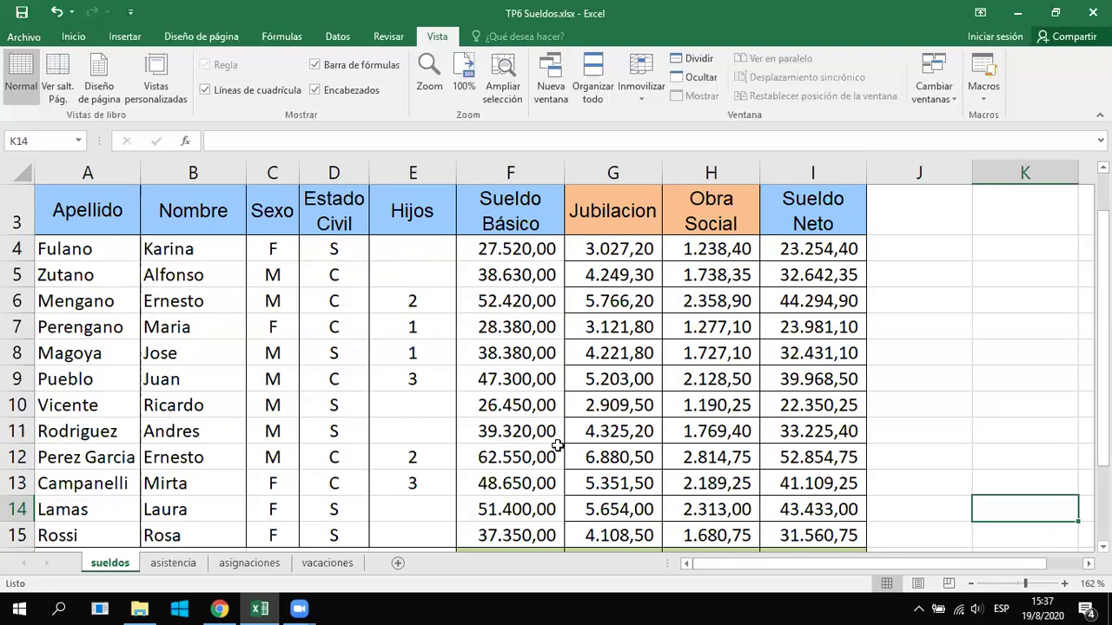
Examine the Jubilacion formula in G8, the Sueldo Básico in F12 and the Sueldo Neto results in I4:I15 against the summary rows
{"action": "left_click", "coordinate": [590, 359]}
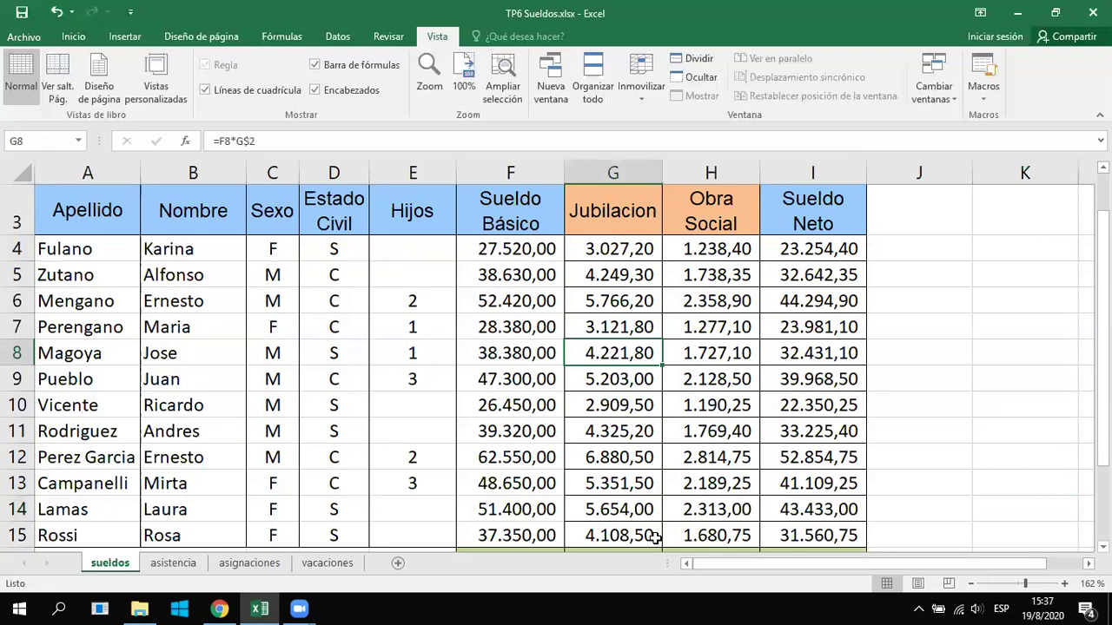
{"action": "scroll", "coordinate": [653, 537], "scroll_direction": "down", "scroll_amount": 1}
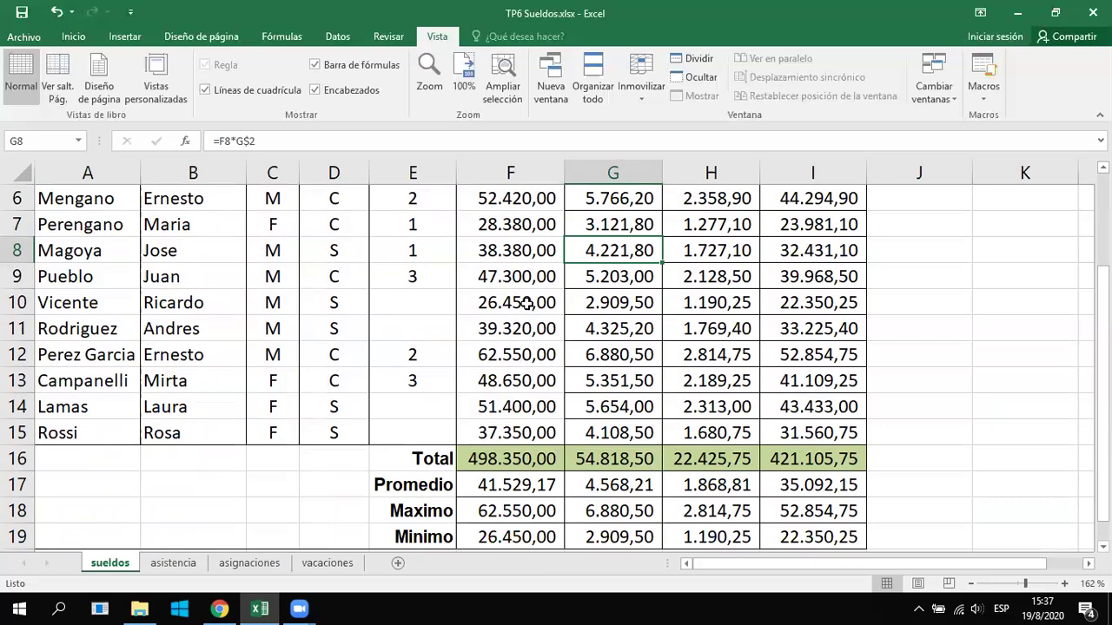
{"action": "scroll", "coordinate": [510, 269], "scroll_direction": "up", "scroll_amount": 1}
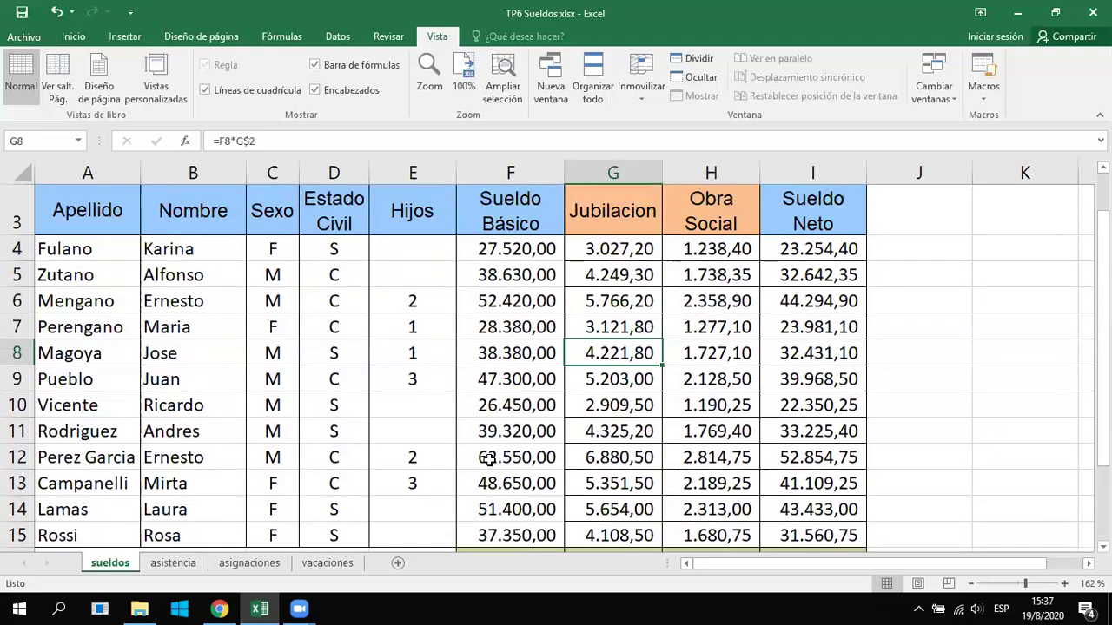
{"action": "left_click", "coordinate": [490, 465]}
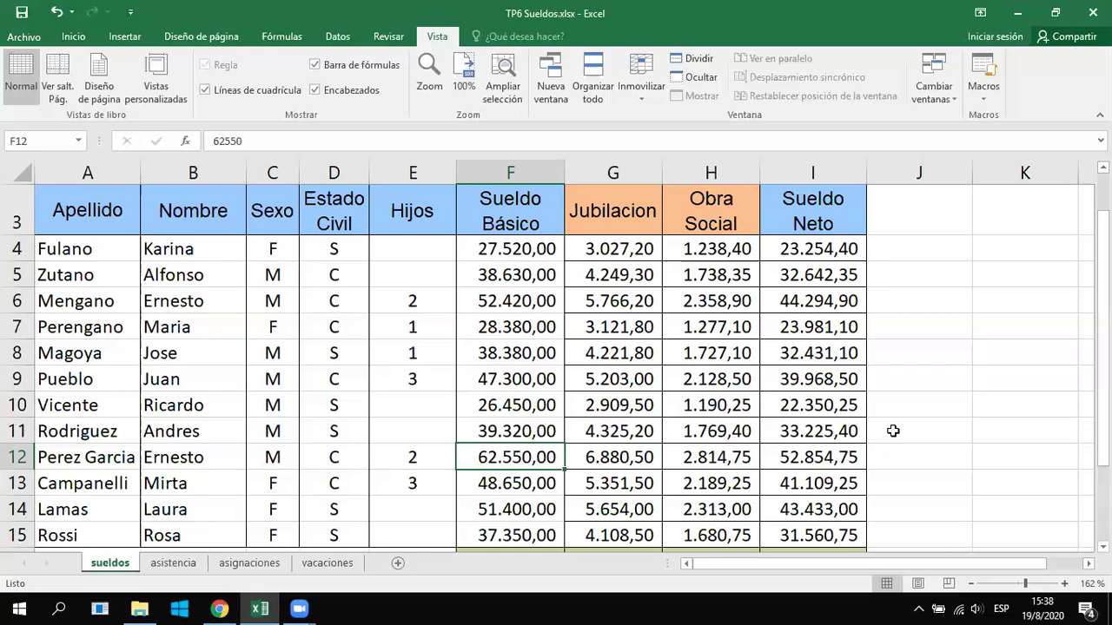
{"action": "left_click", "coordinate": [944, 385]}
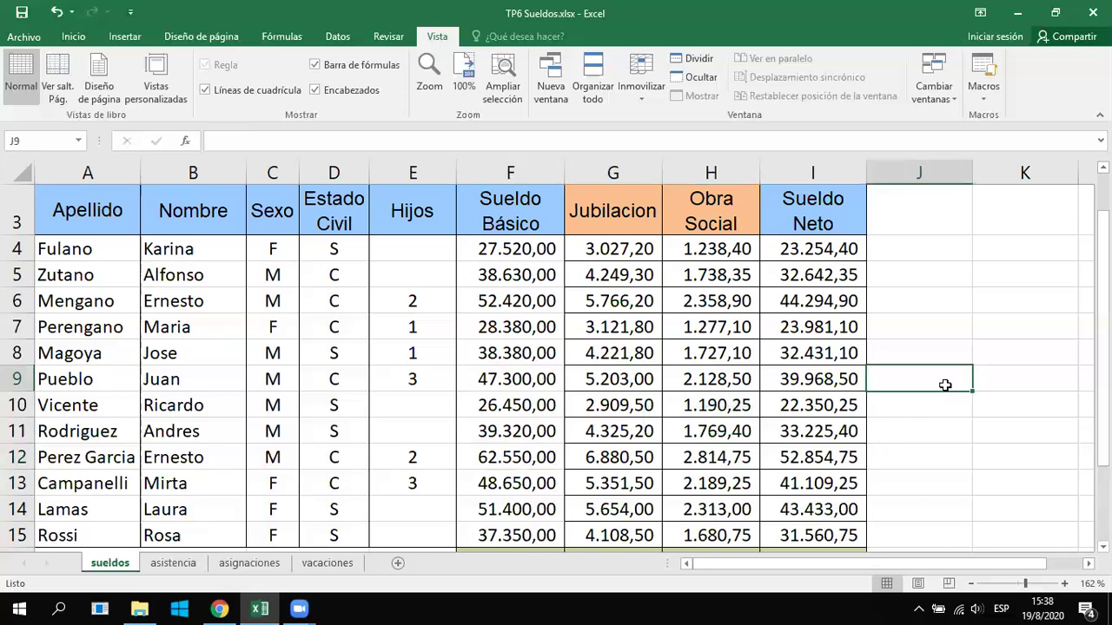
{"action": "left_click", "coordinate": [951, 279]}
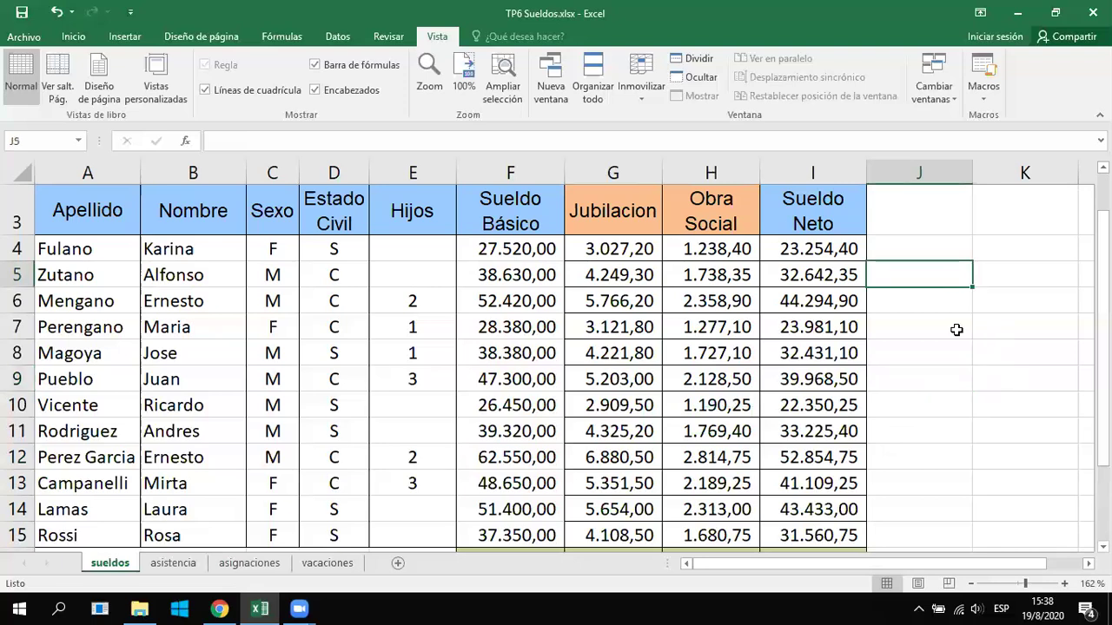
{"action": "left_click", "coordinate": [810, 252]}
{"action": "mouse_move", "coordinate": [813, 424]}
{"action": "left_mouse_down"}
{"action": "mouse_move", "coordinate": [813, 402]}
{"action": "mouse_move", "coordinate": [818, 432]}
{"action": "left_mouse_up"}
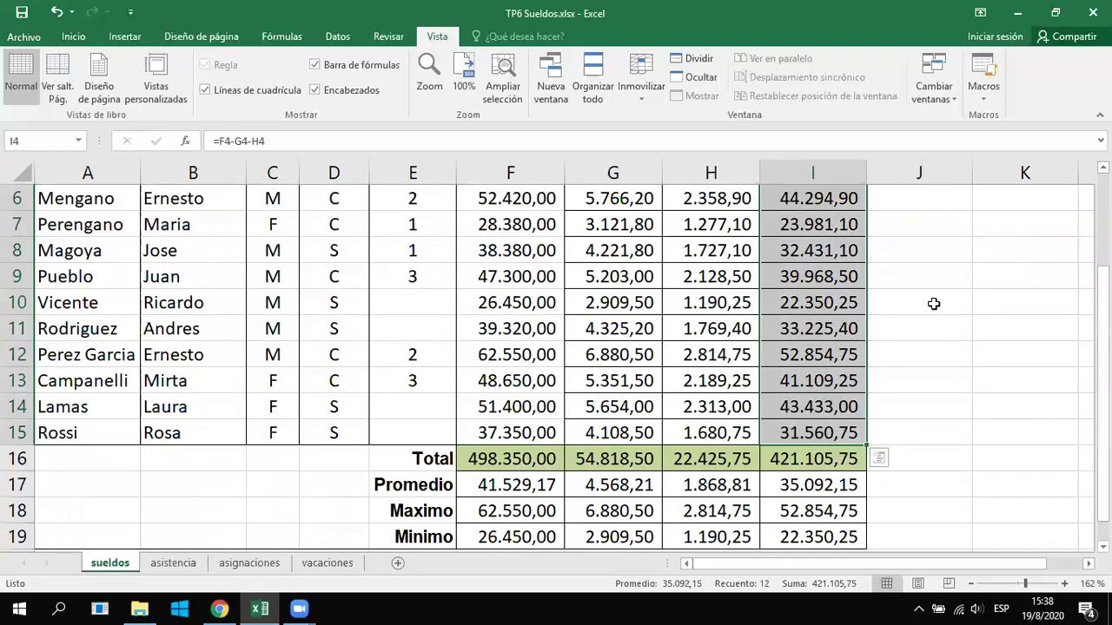
{"action": "scroll", "coordinate": [926, 330], "scroll_direction": "up", "scroll_amount": 1}
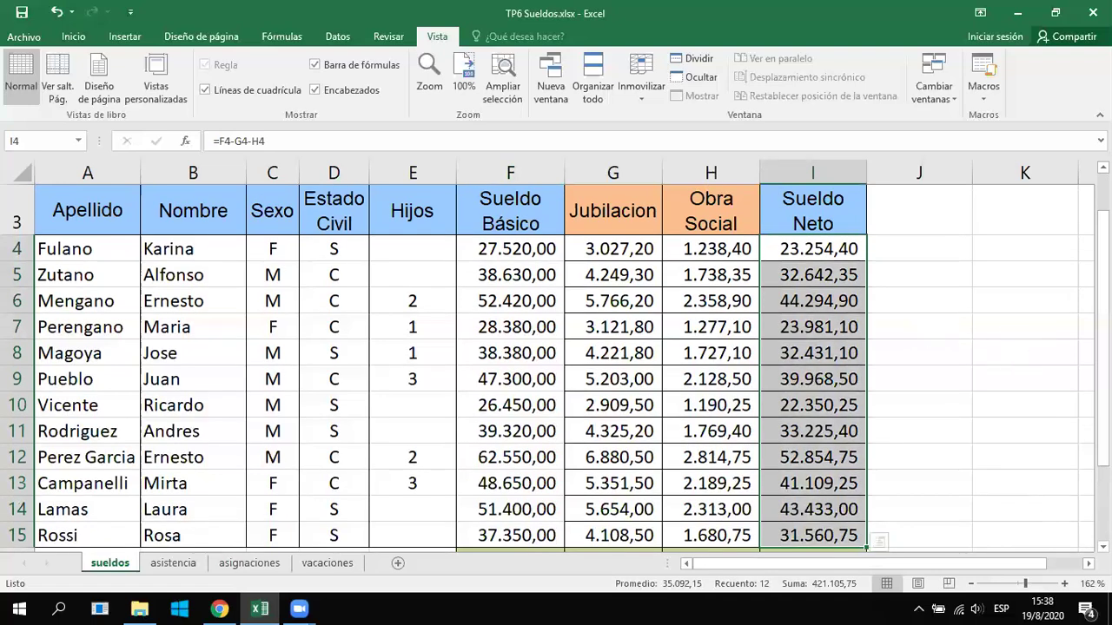
{"action": "scroll", "coordinate": [1050, 509], "scroll_direction": "down", "scroll_amount": 1}
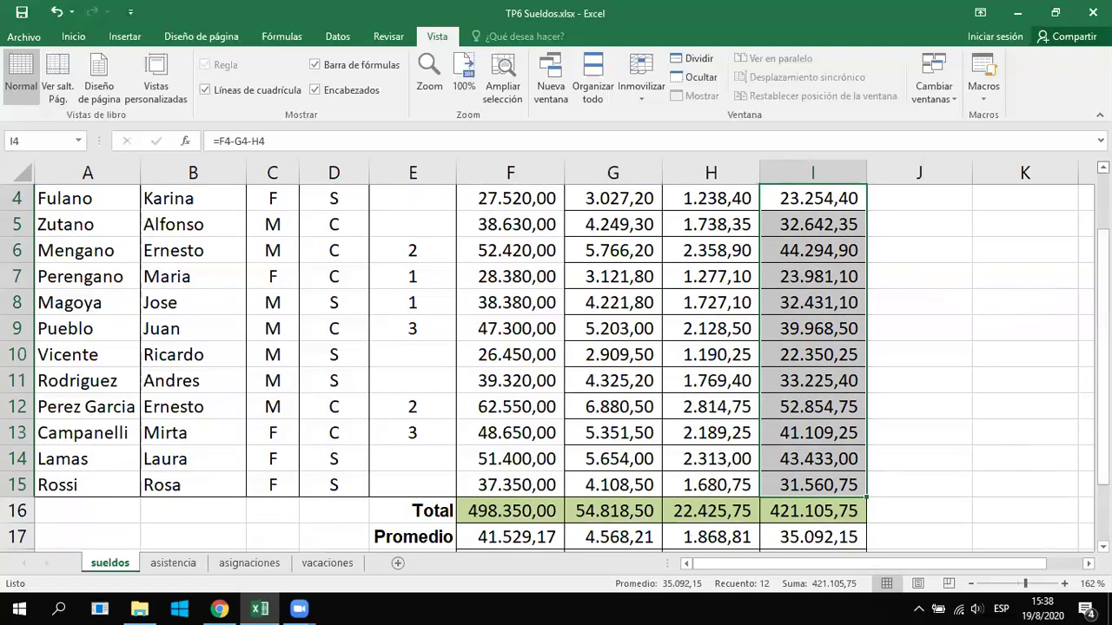
{"action": "left_click", "coordinate": [1103, 166]}
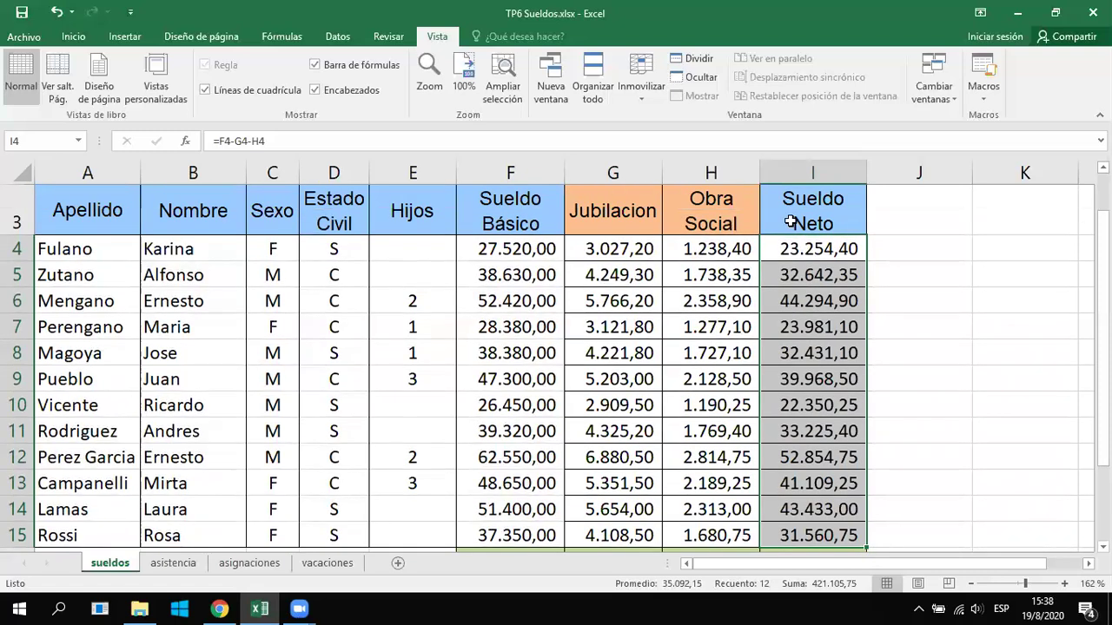
{"action": "scroll", "coordinate": [834, 430], "scroll_direction": "down", "scroll_amount": 1}
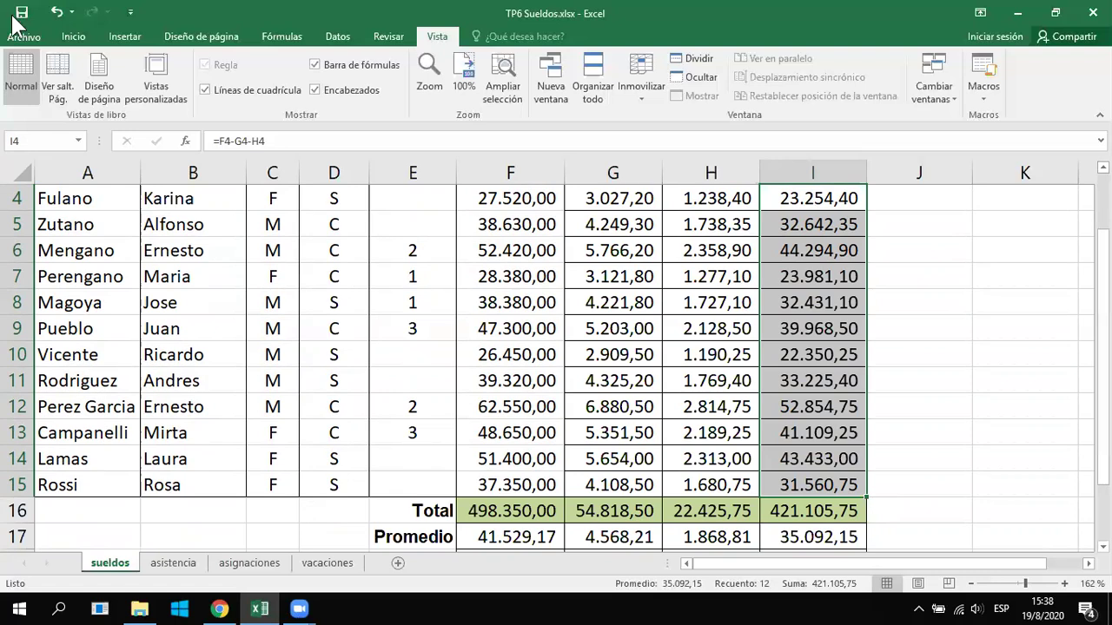
Highlight the top 10% of the Sueldo Neto values in I4:I15 with conditional formatting, using light red fill with dark red text
{"action": "left_click", "coordinate": [73, 37]}
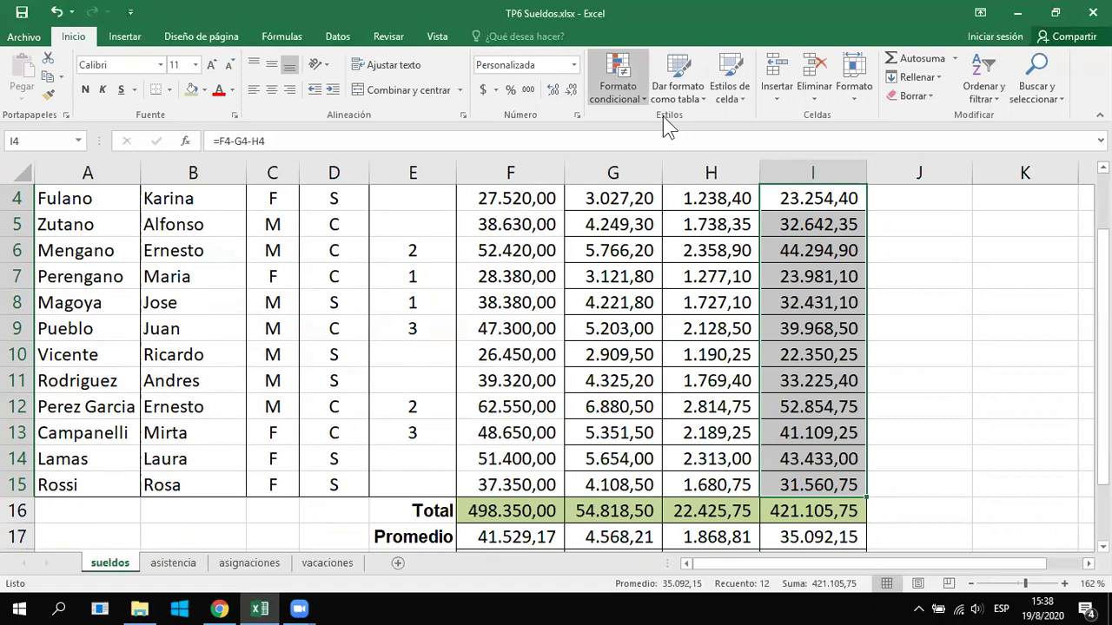
{"action": "left_click", "coordinate": [618, 95]}
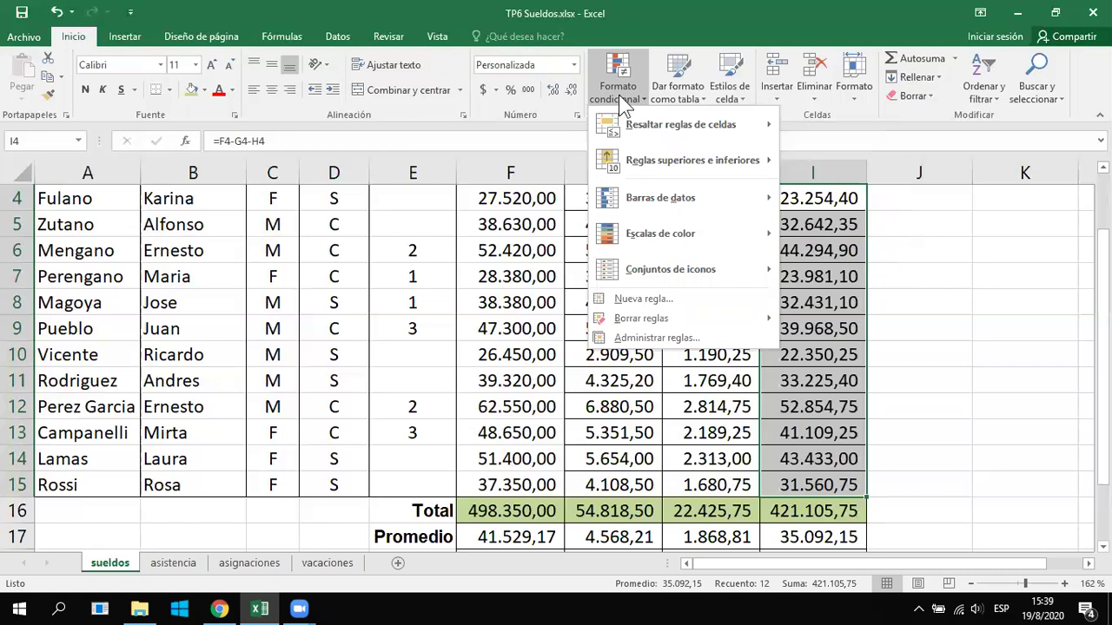
{"action": "mouse_move", "coordinate": [638, 131]}
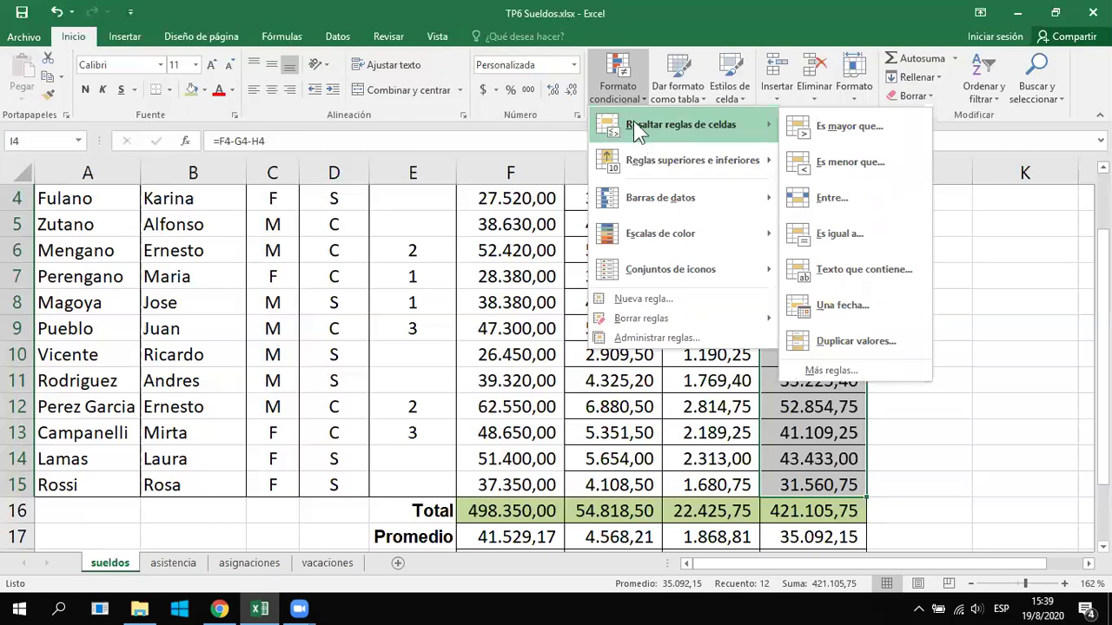
{"action": "mouse_move", "coordinate": [648, 167]}
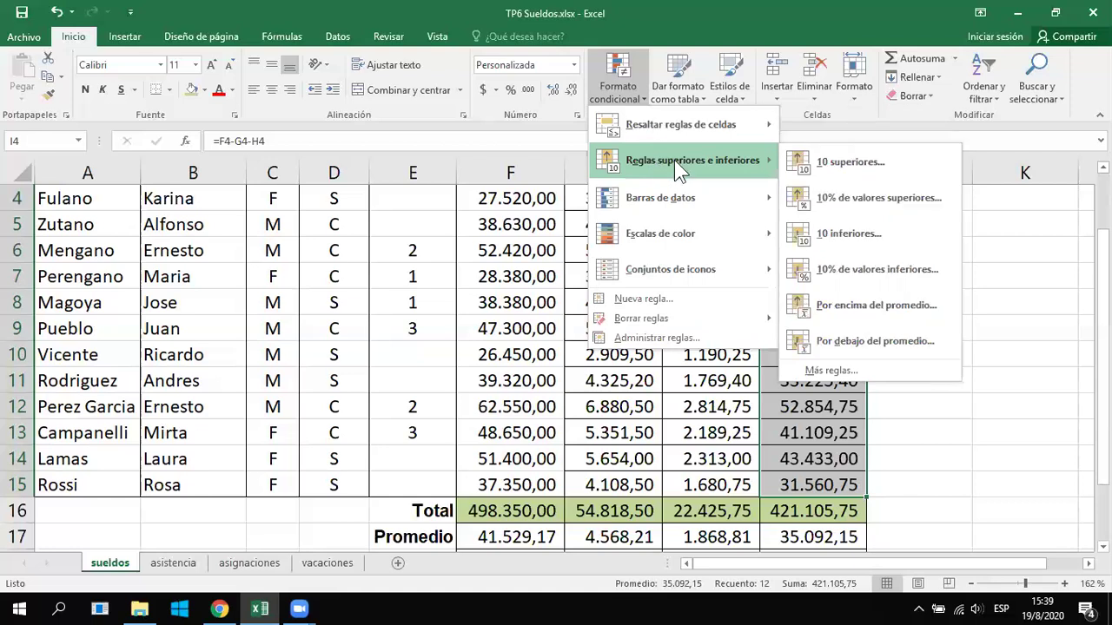
{"action": "left_click", "coordinate": [879, 199]}
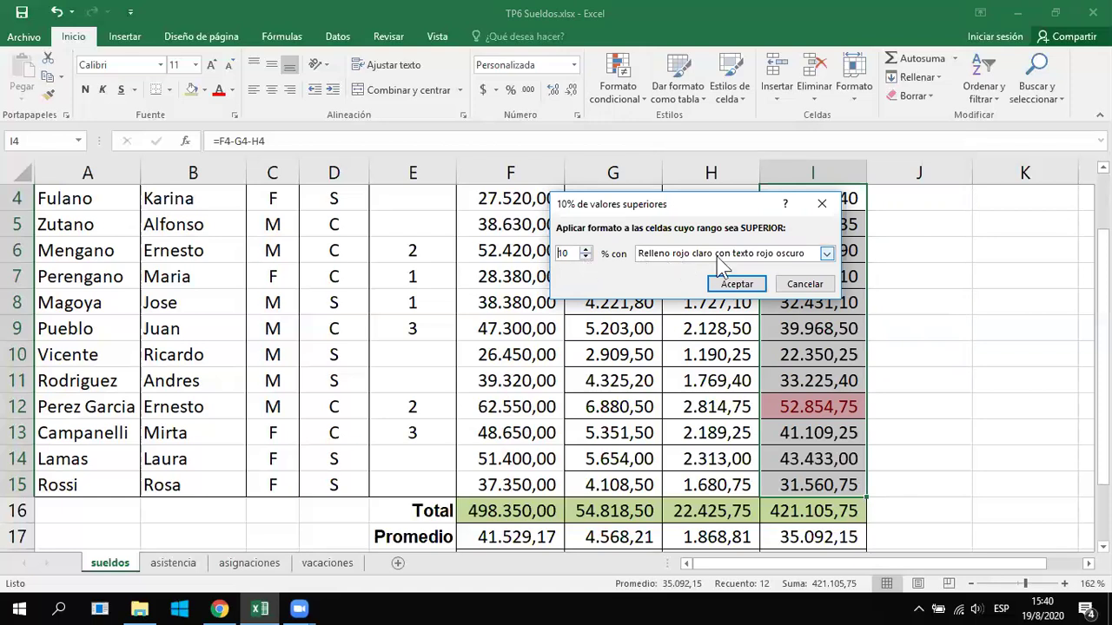
{"action": "left_click", "coordinate": [734, 287]}
{"action": "left_click", "coordinate": [928, 336]}
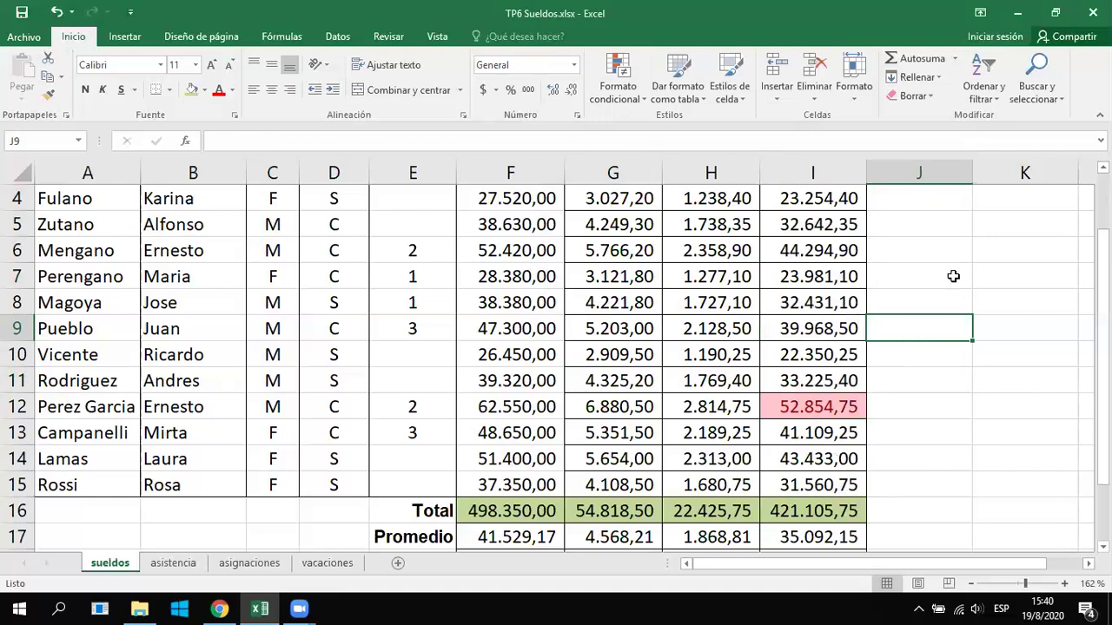
Add a below-average conditional formatting rule to Sueldo Neto I4:I15, using green fill with dark green text
{"action": "scroll", "coordinate": [950, 277], "scroll_direction": "up", "scroll_amount": 1}
{"action": "scroll", "coordinate": [950, 276], "scroll_direction": "down", "scroll_amount": 2}
{"action": "scroll", "coordinate": [946, 276], "scroll_direction": "up", "scroll_amount": 1}
{"action": "scroll", "coordinate": [929, 272], "scroll_direction": "up", "scroll_amount": 1}
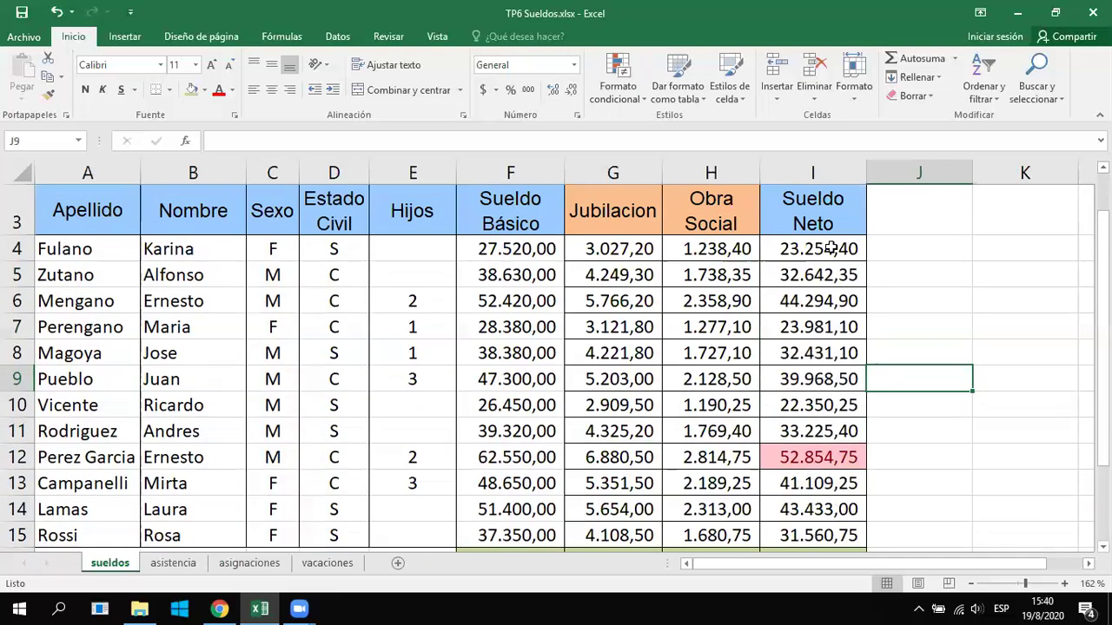
{"action": "left_click_drag", "start_coordinate": [832, 249], "coordinate": [819, 435]}
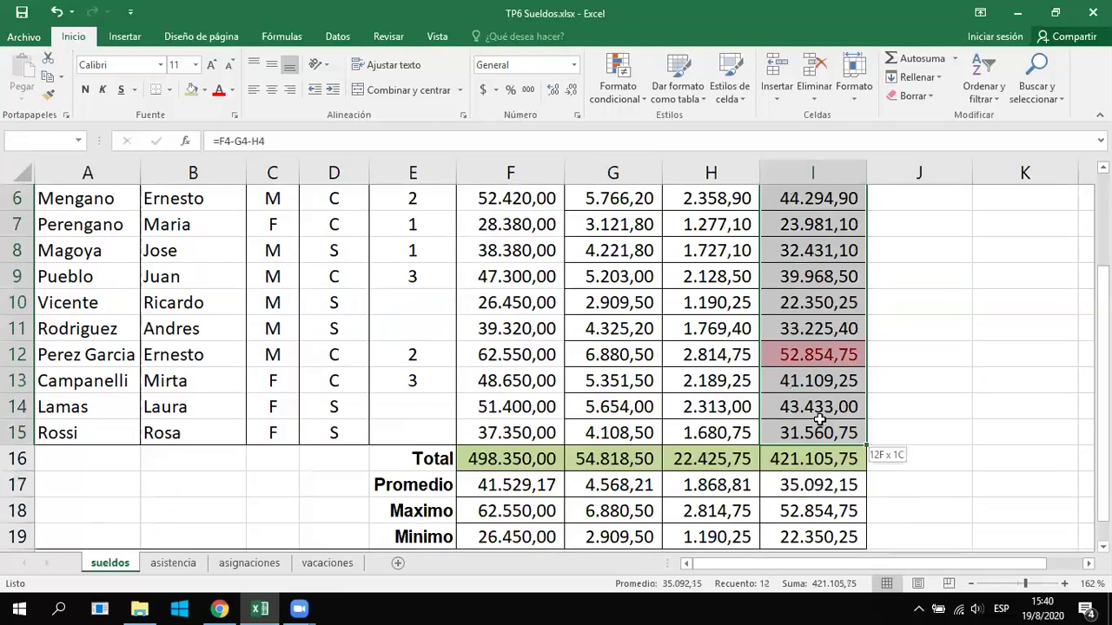
{"action": "scroll", "coordinate": [931, 251], "scroll_direction": "up", "scroll_amount": 1}
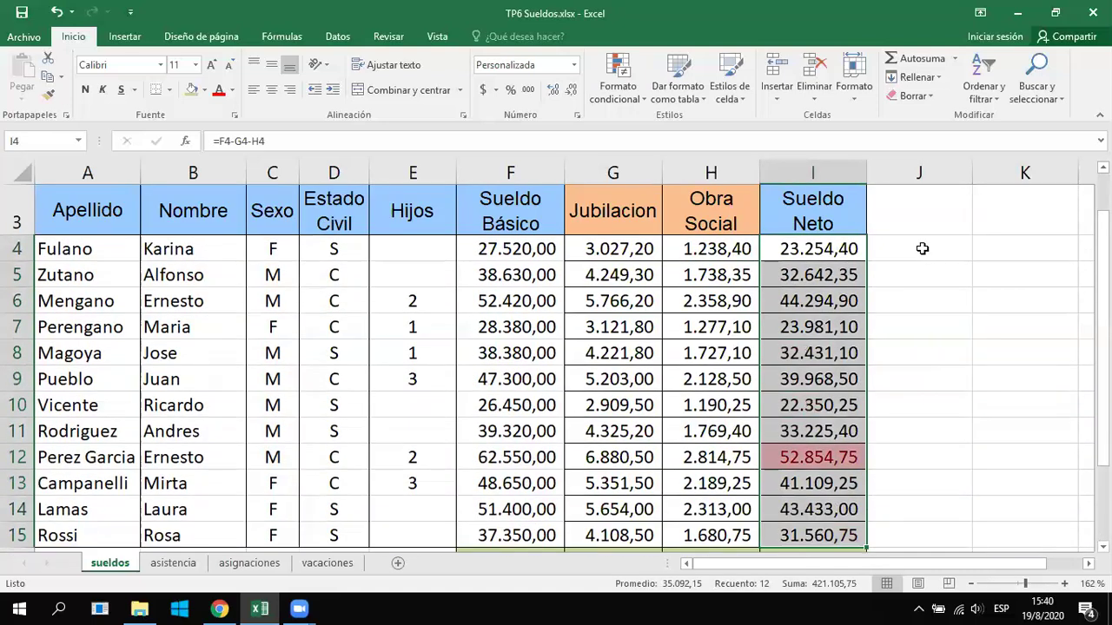
{"action": "left_click", "coordinate": [622, 105]}
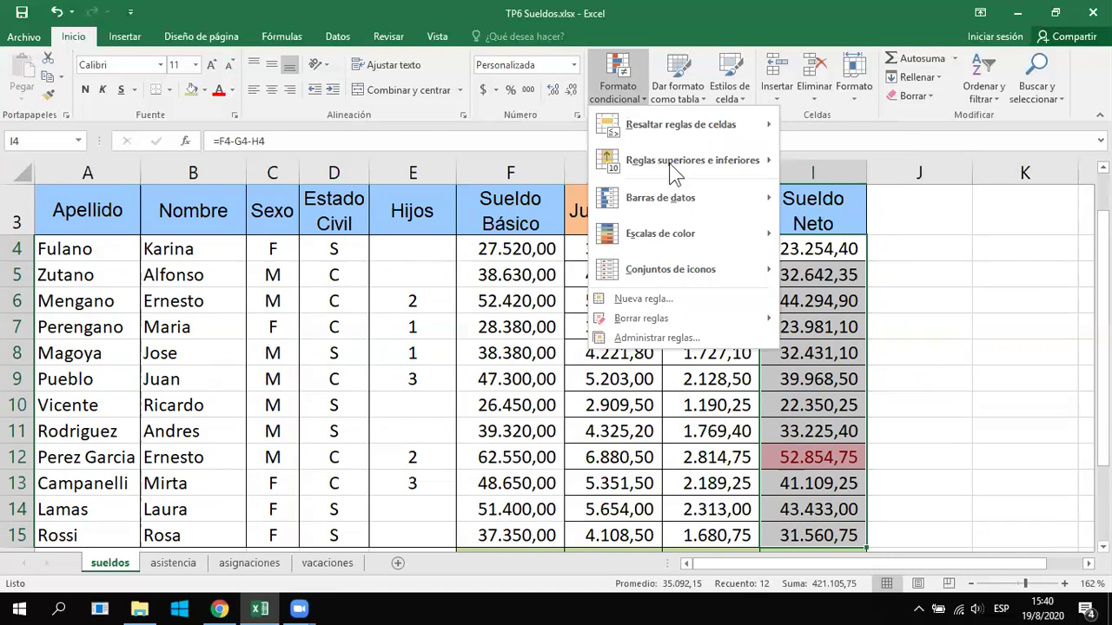
{"action": "mouse_move", "coordinate": [674, 169]}
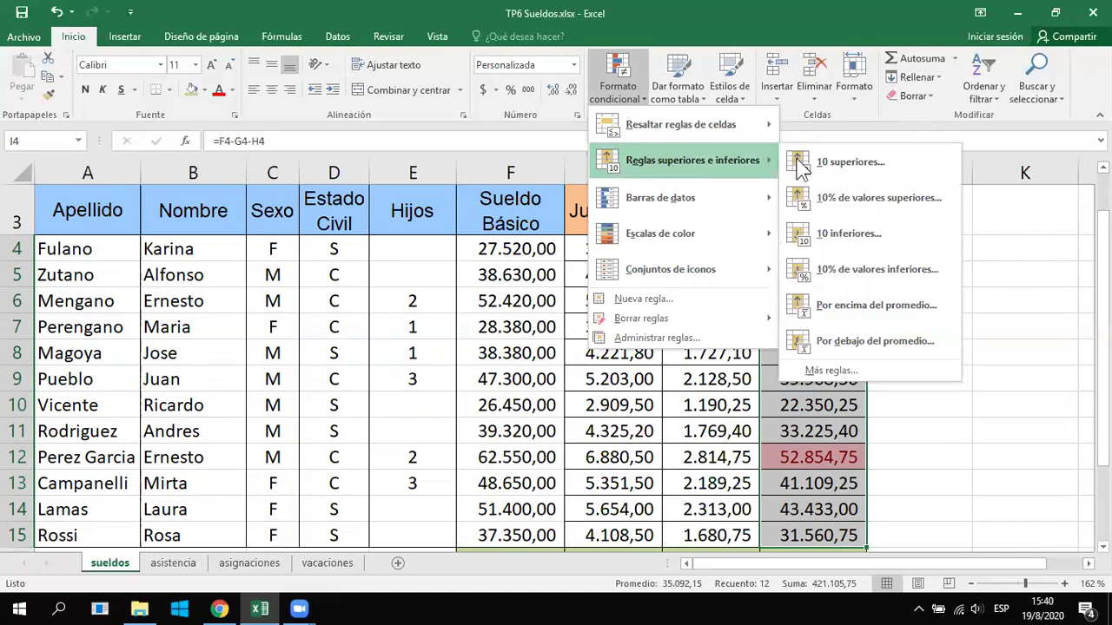
{"action": "left_click", "coordinate": [865, 340]}
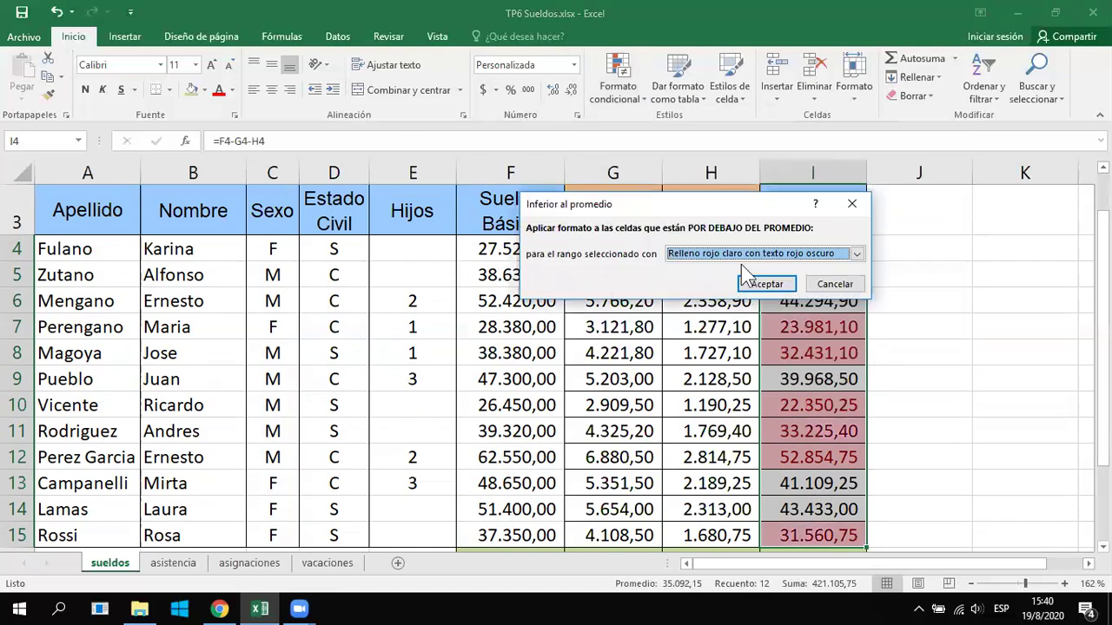
{"action": "left_click", "coordinate": [856, 257]}
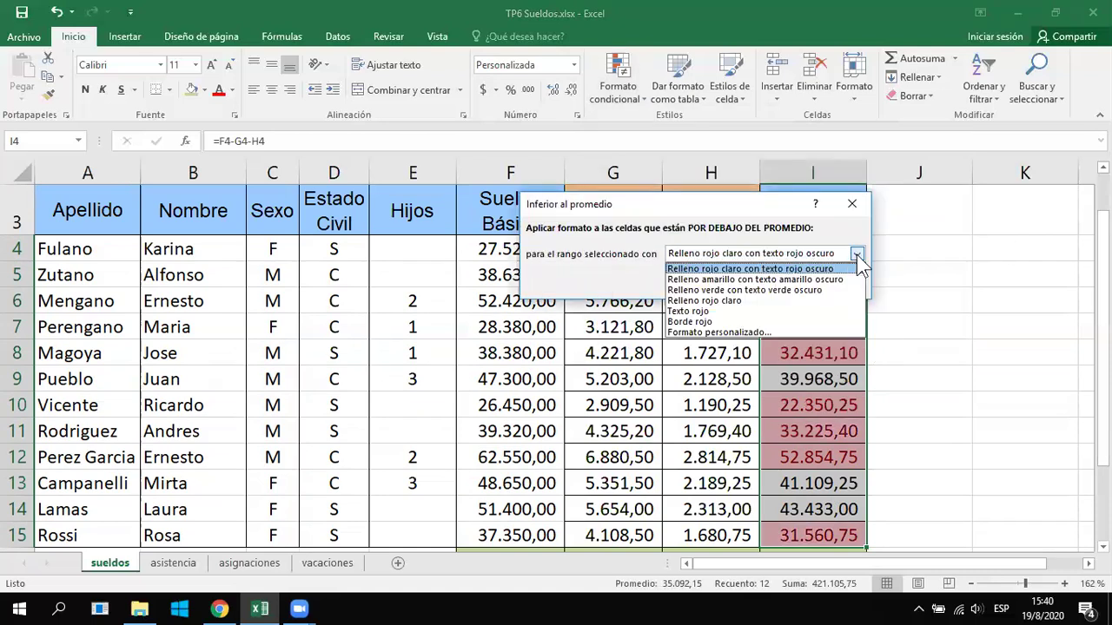
{"action": "left_click", "coordinate": [799, 290]}
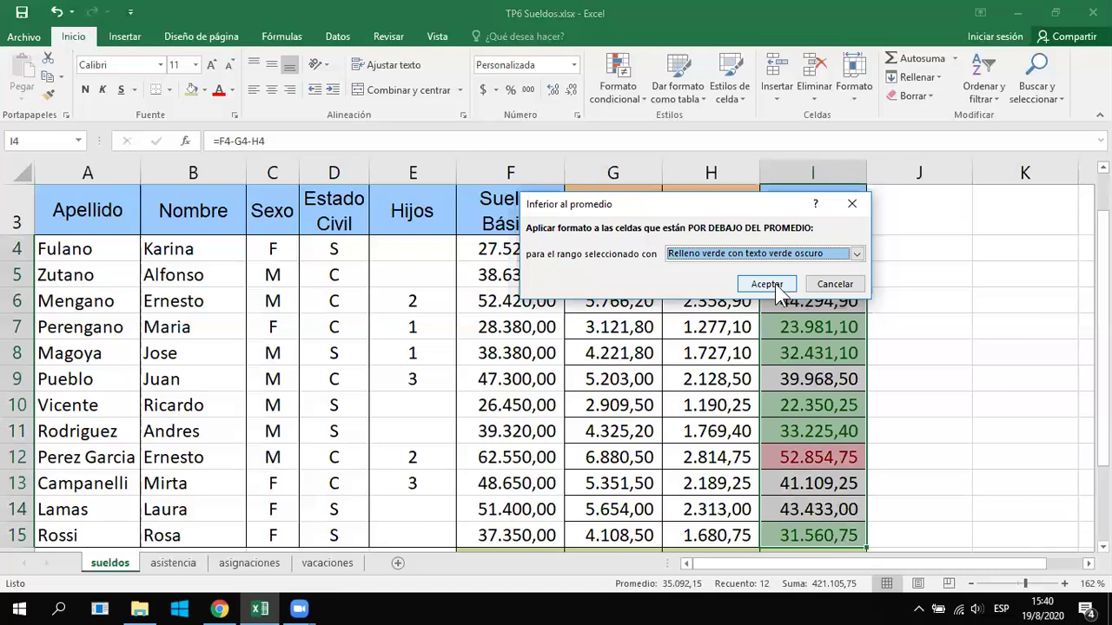
{"action": "left_click", "coordinate": [771, 285]}
{"action": "left_click", "coordinate": [953, 277]}
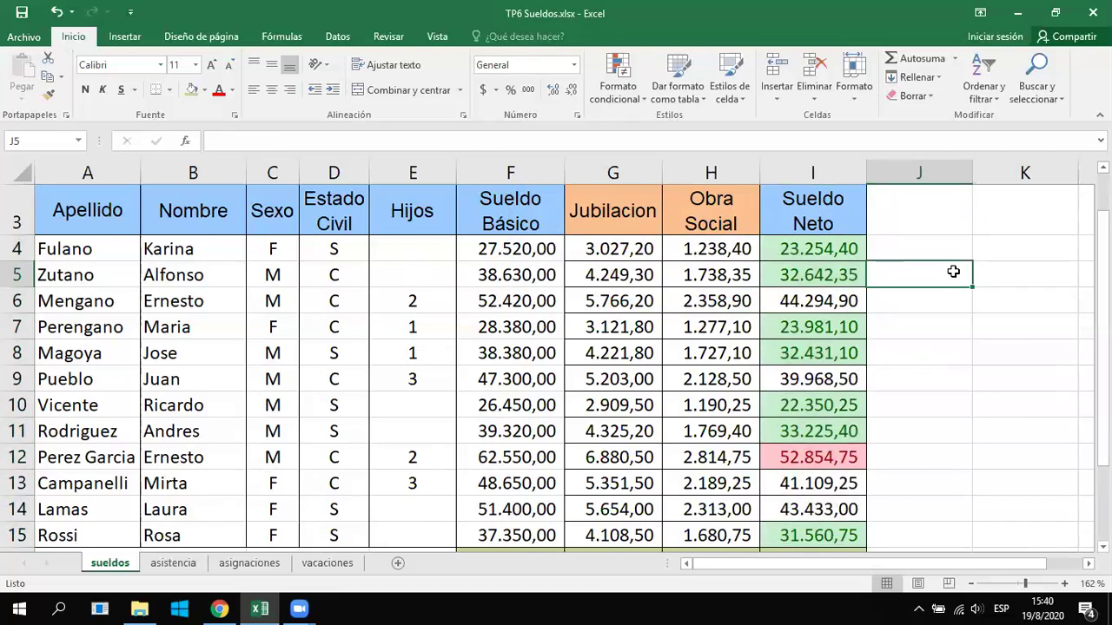
{"action": "key", "text": "Up"}
{"action": "key", "text": "Right"}
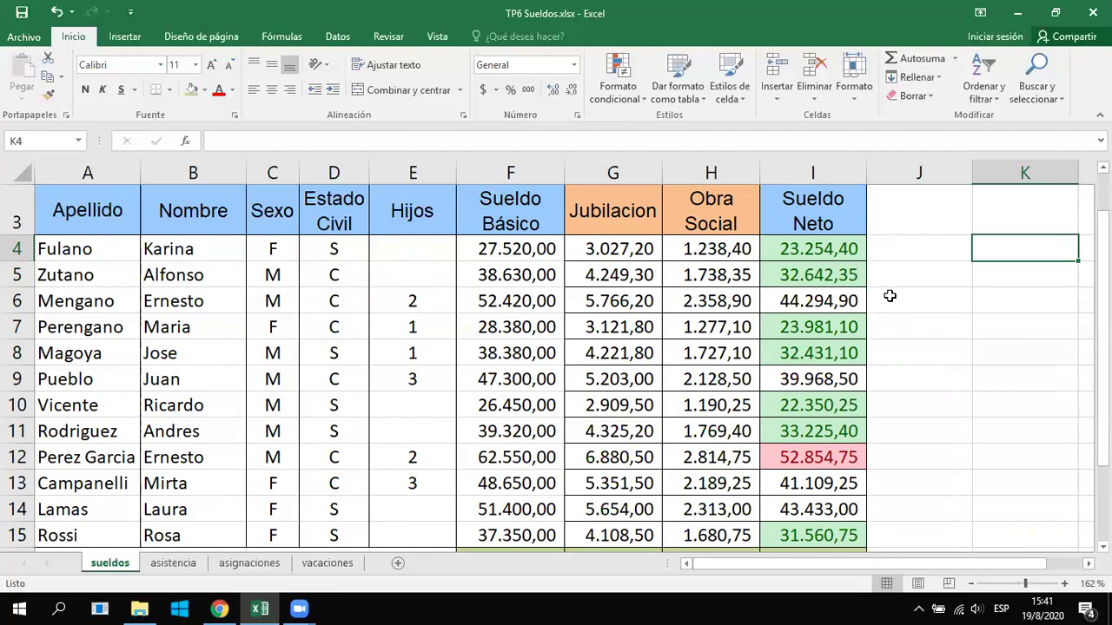
{"action": "scroll", "coordinate": [889, 296], "scroll_direction": "down", "scroll_amount": 1}
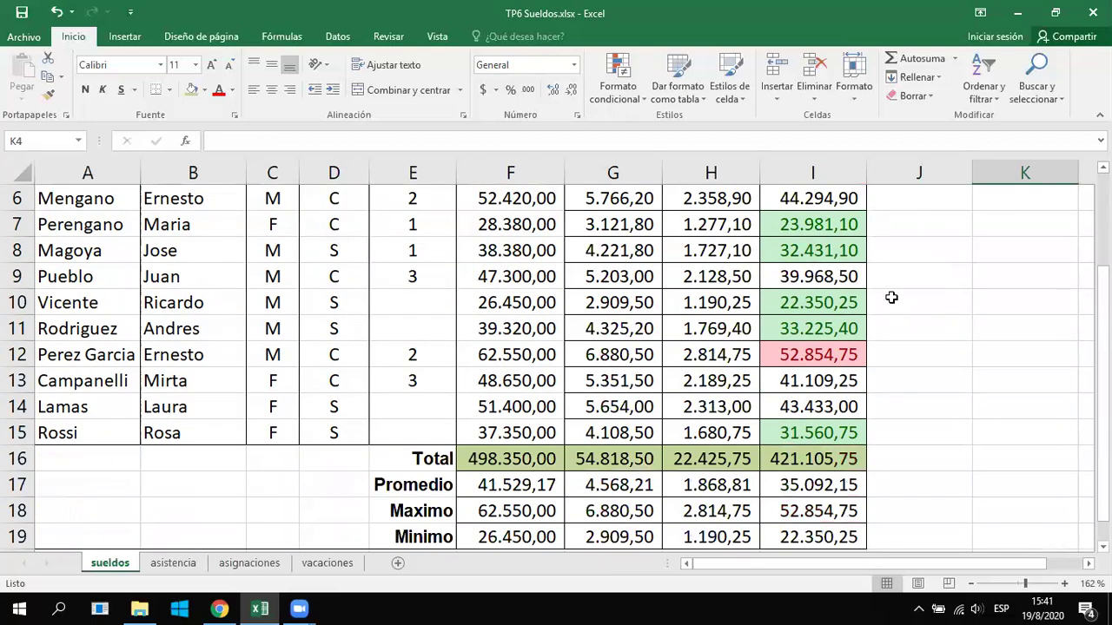
{"action": "scroll", "coordinate": [891, 298], "scroll_direction": "up", "scroll_amount": 1}
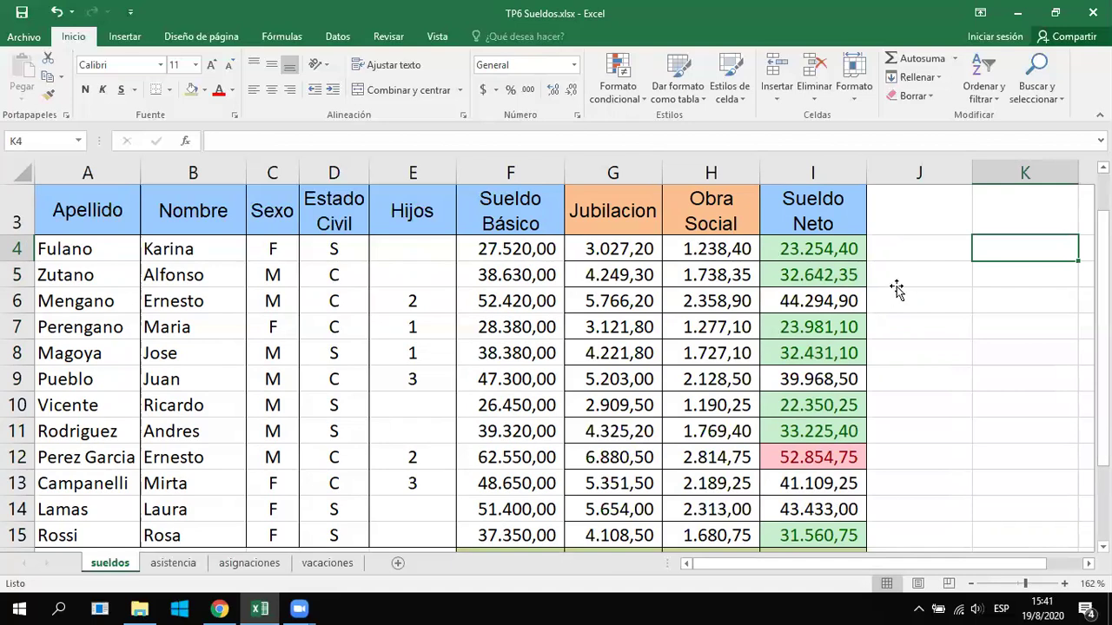
{"action": "left_click", "coordinate": [904, 283]}
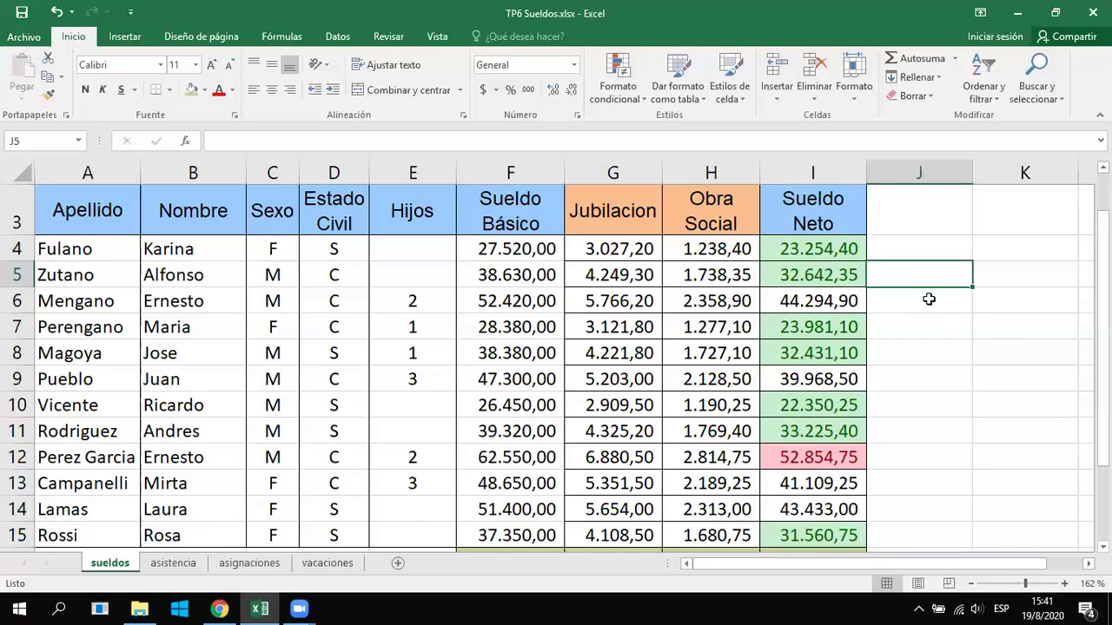
{"action": "left_click", "coordinate": [920, 328]}
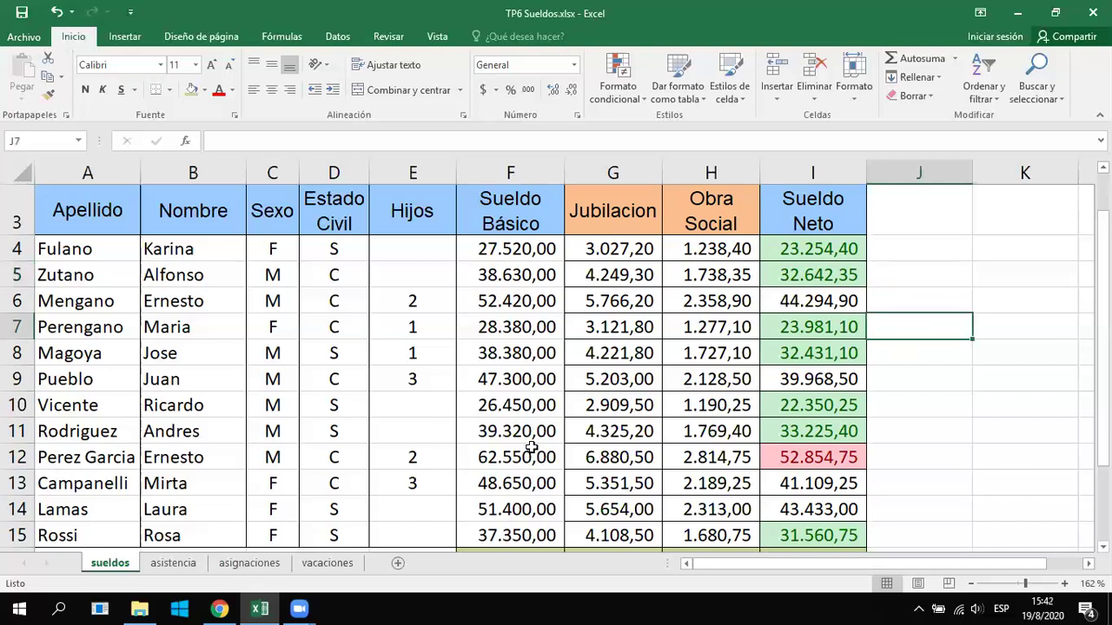
Reset the zoom to 100% and check the conditional formatting across the Sueldo Neto range I4:I15
{"action": "left_click", "coordinate": [437, 37]}
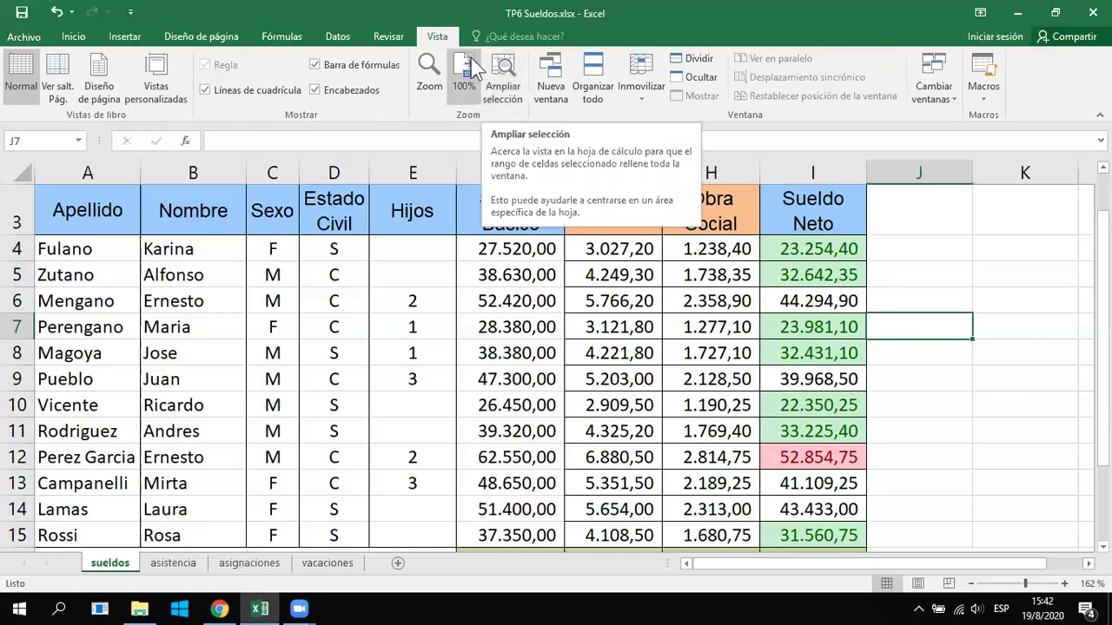
{"action": "left_click", "coordinate": [466, 73]}
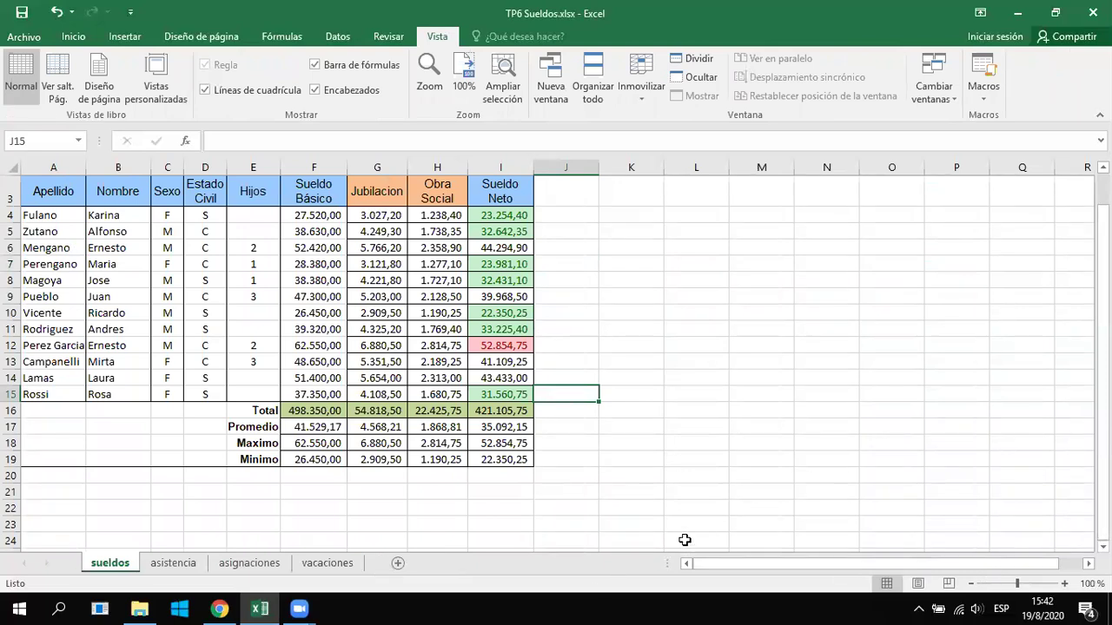
{"action": "left_click", "coordinate": [423, 499]}
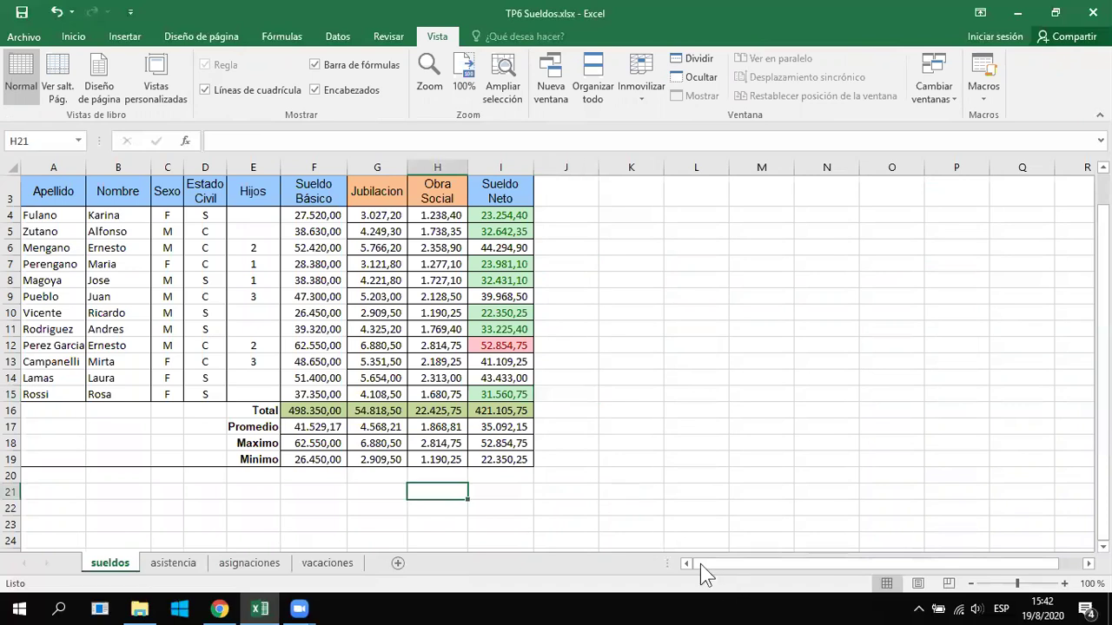
{"action": "left_click", "coordinate": [308, 496]}
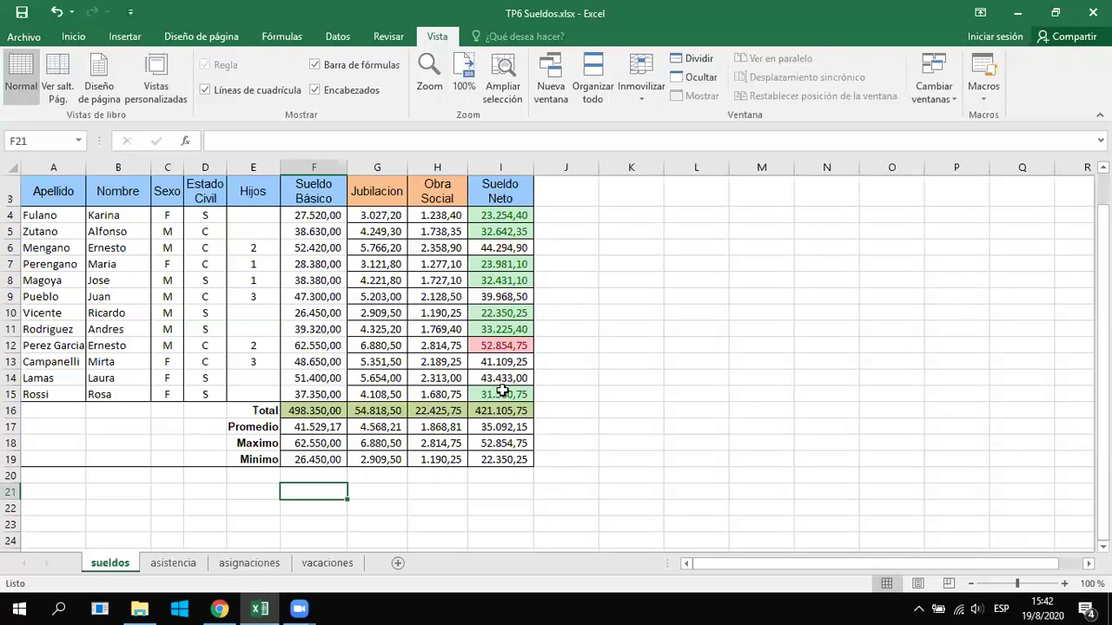
{"action": "left_click_drag", "start_coordinate": [500, 214], "coordinate": [502, 391]}
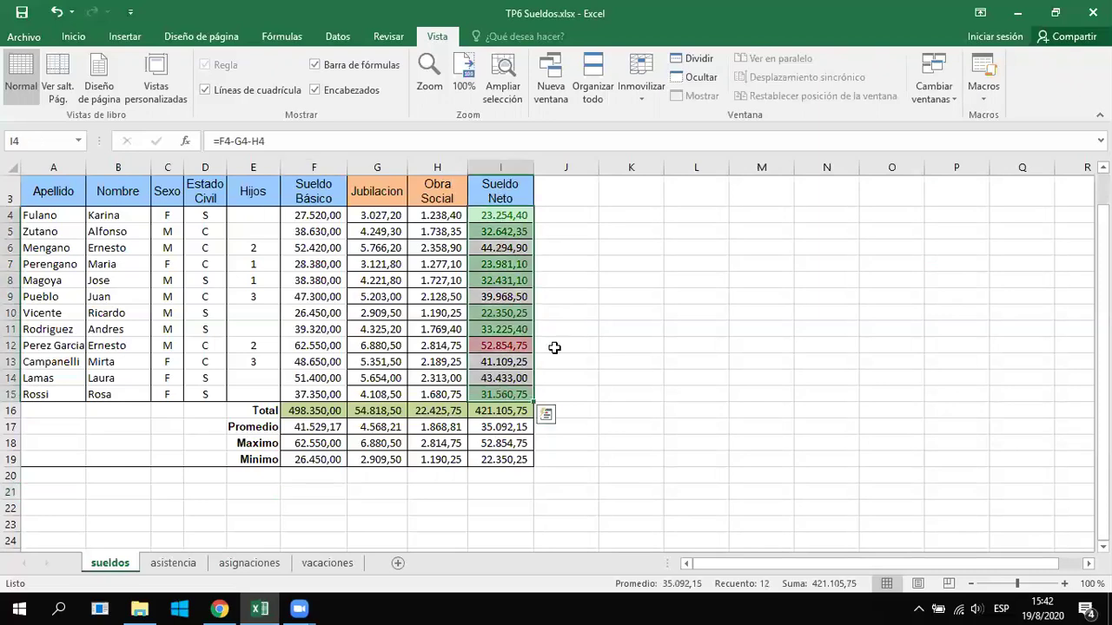
{"action": "left_click", "coordinate": [547, 506]}
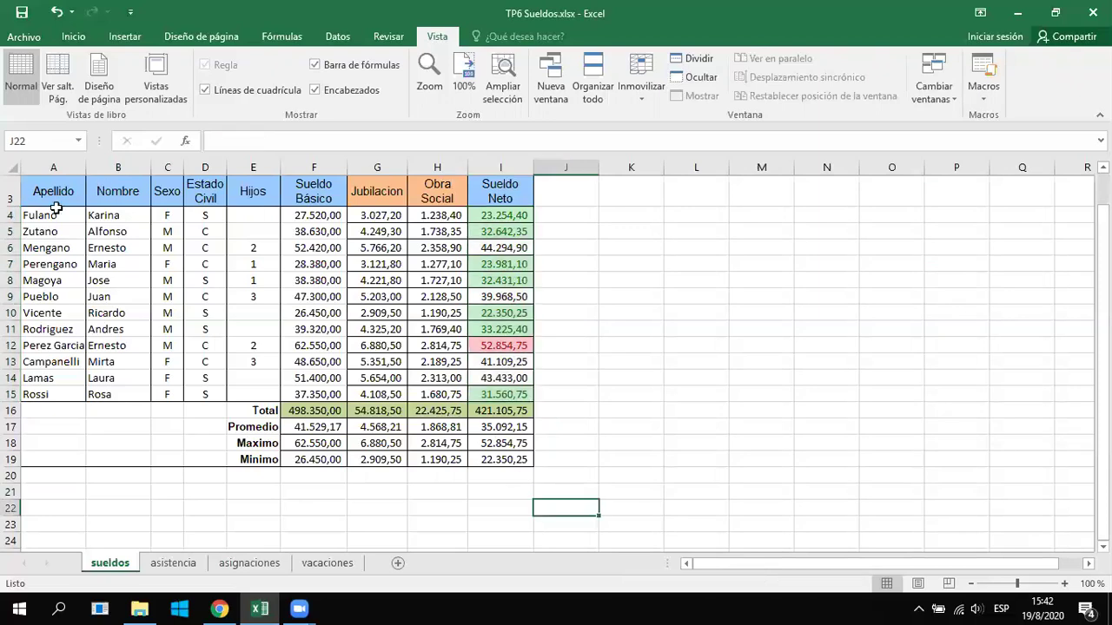